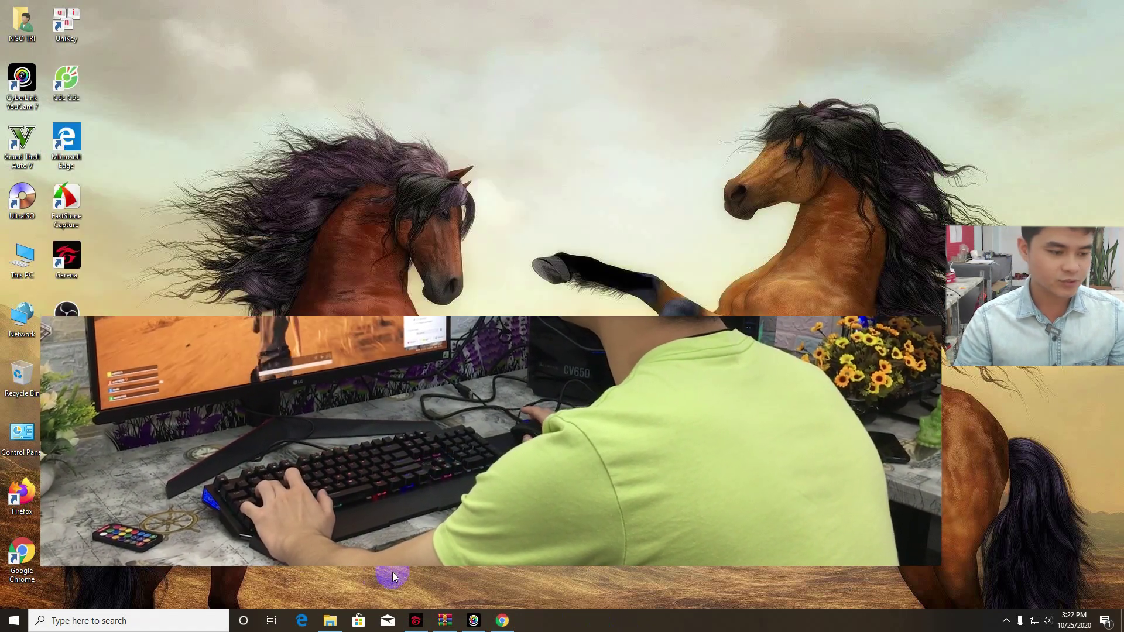
Launch Google Chrome and search Google for 'steam'
click(86, 616)
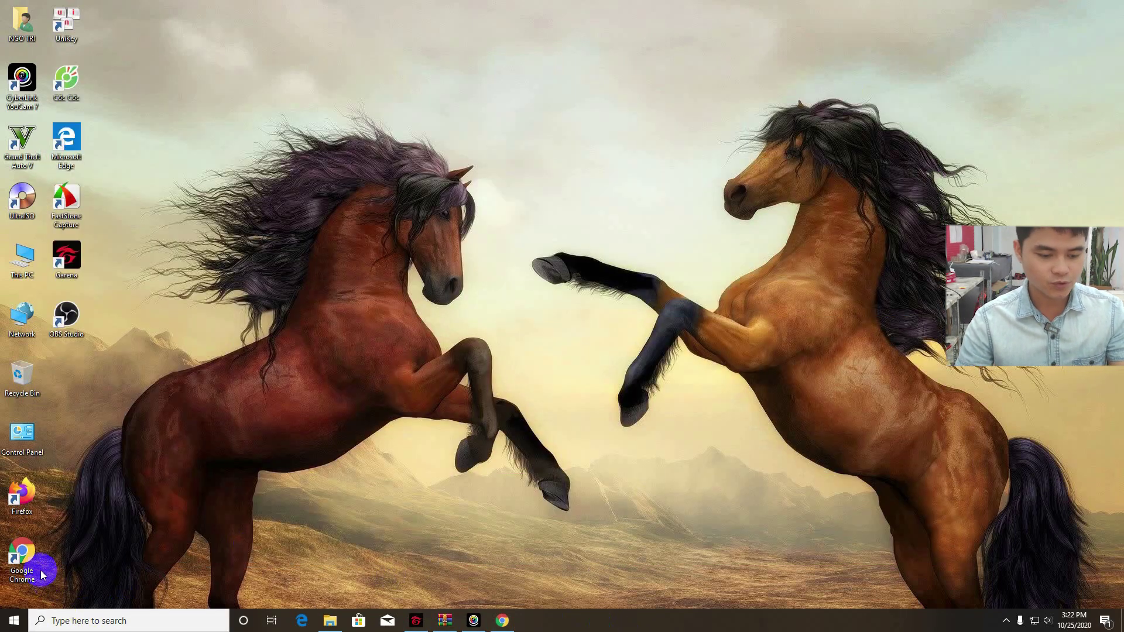
double_click(24, 579)
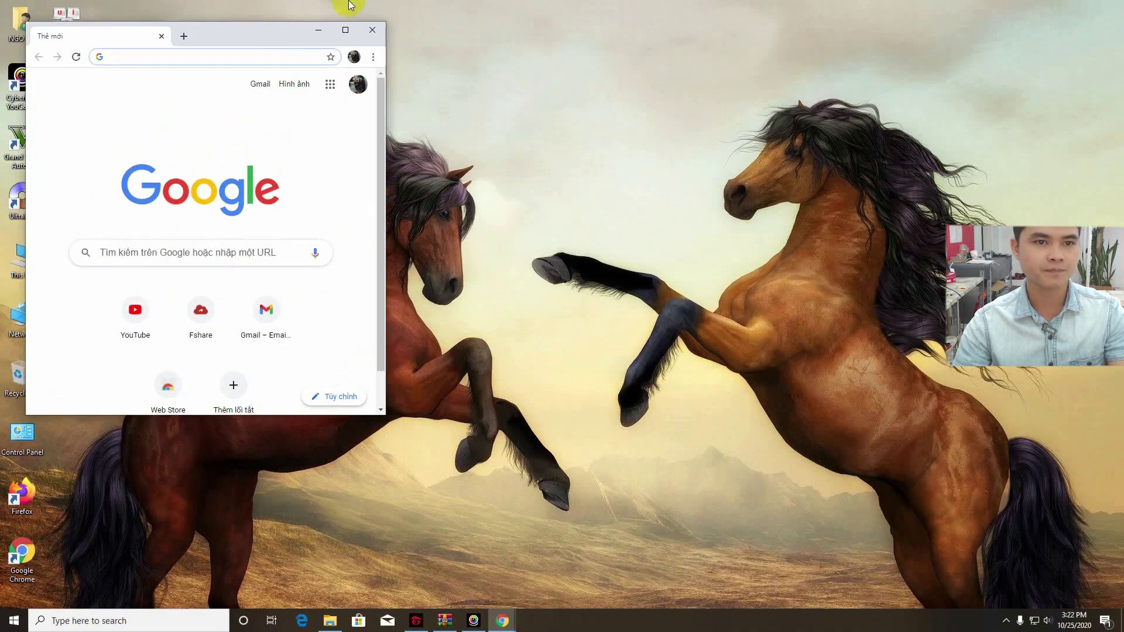
double_click(358, 37)
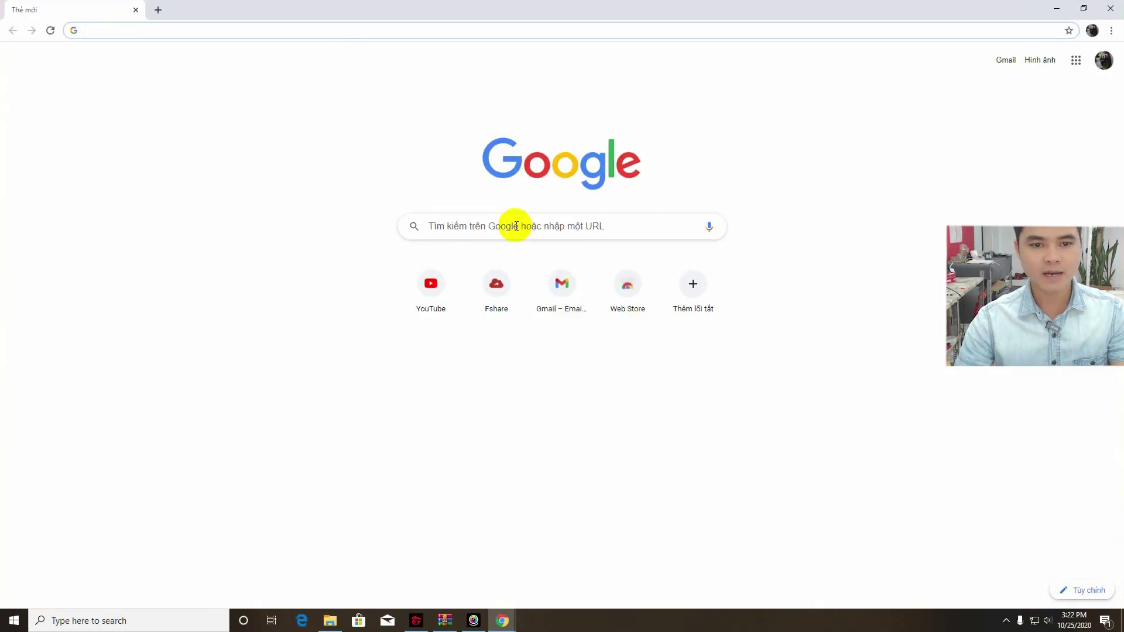
click(515, 231)
text(st)
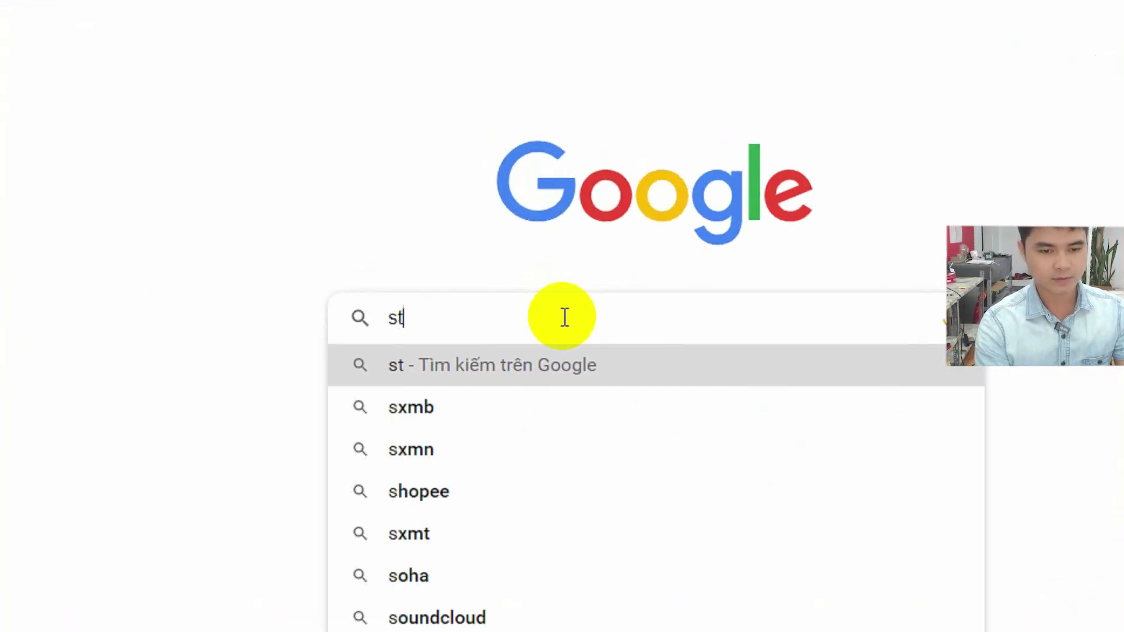
text(eam)
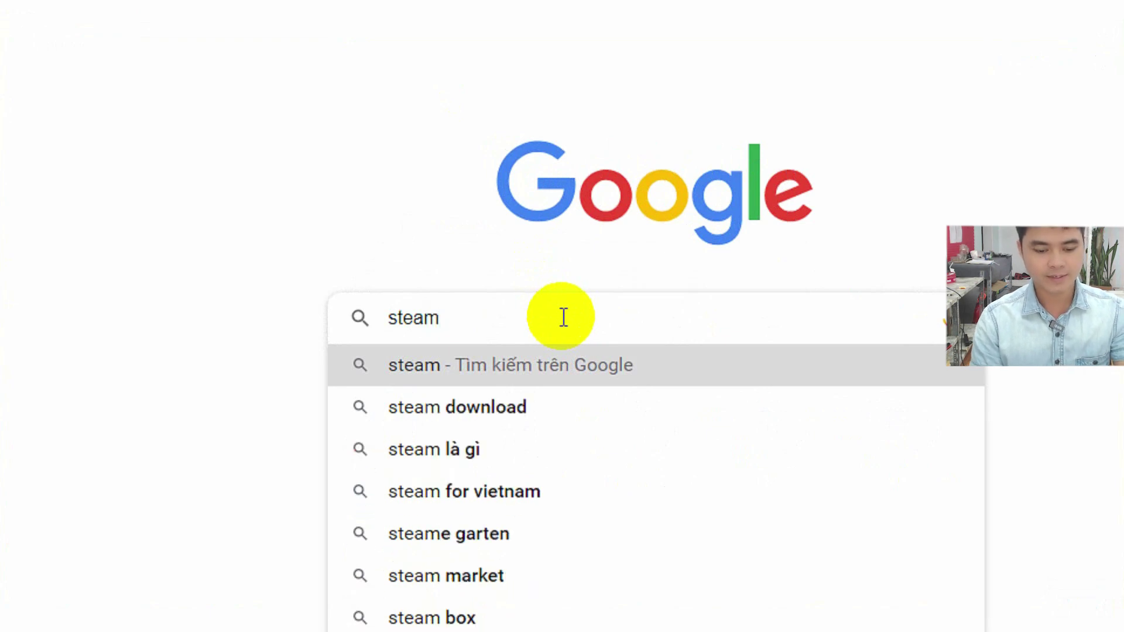
key(Return)
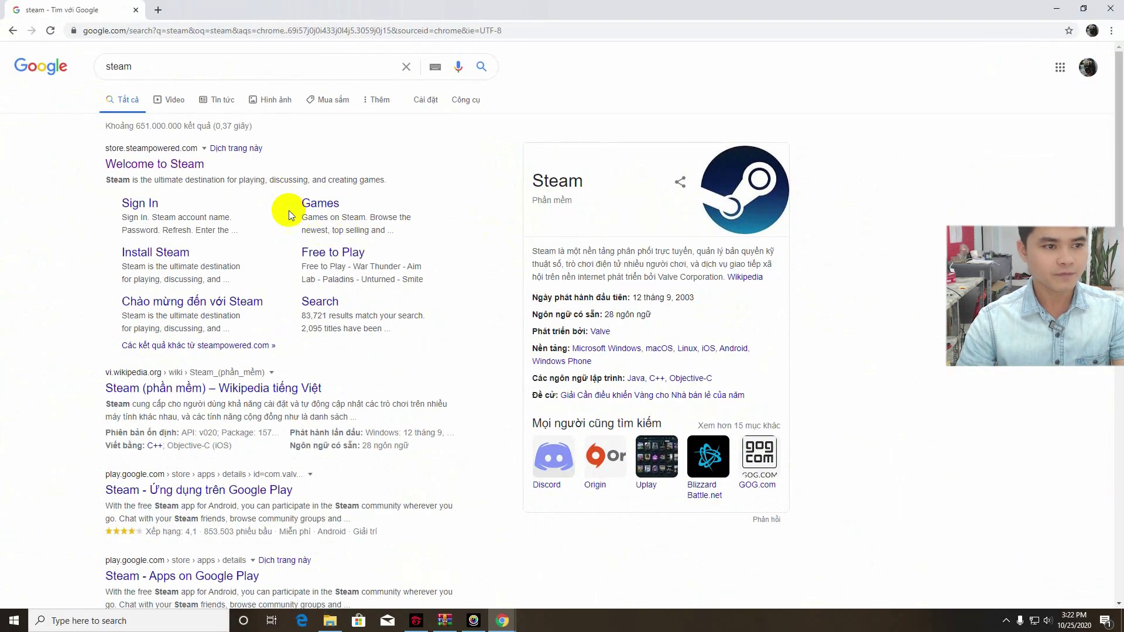
Open the official Steam store result at store.steampowered.com
drag(98, 148, 140, 144)
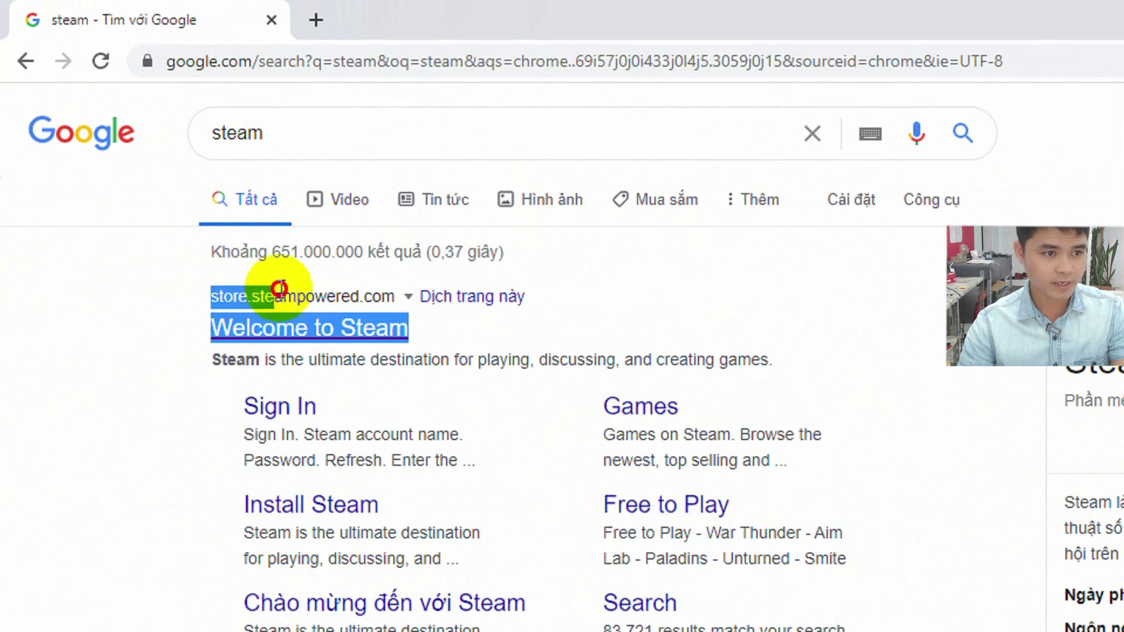
drag(280, 288, 409, 328)
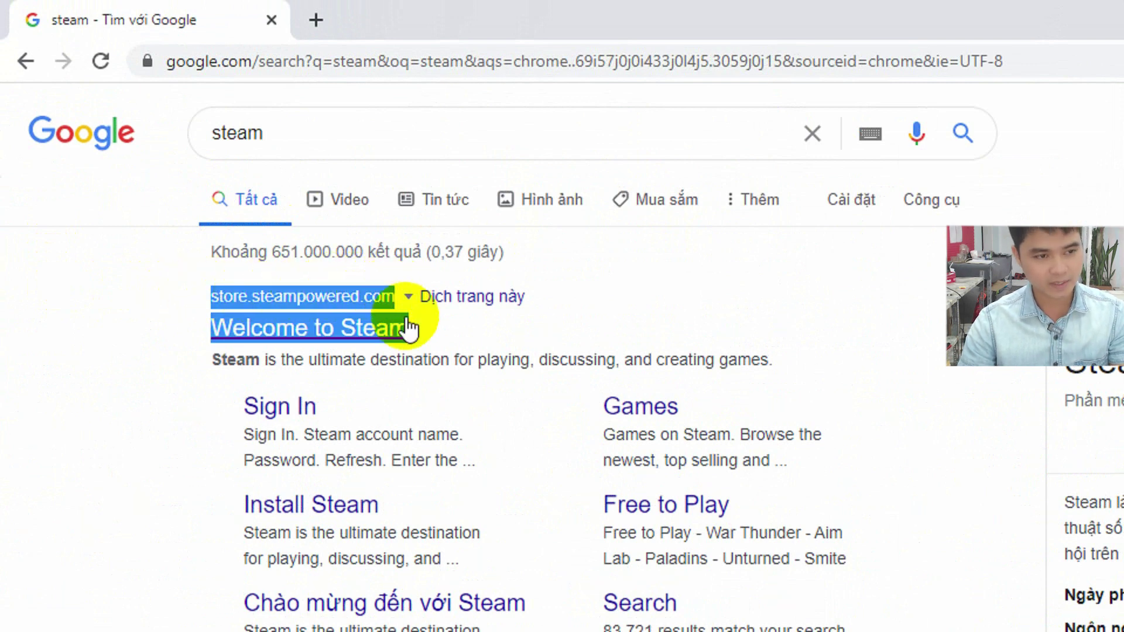
click(330, 340)
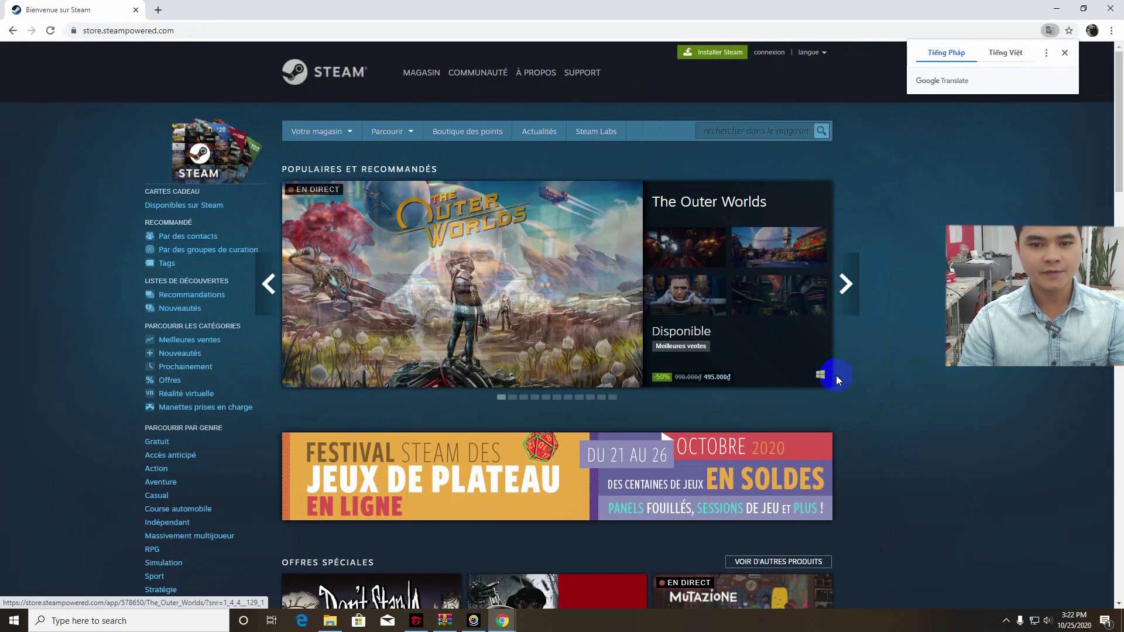
scroll(803, 410, down, 1)
scroll(804, 407, down, 4)
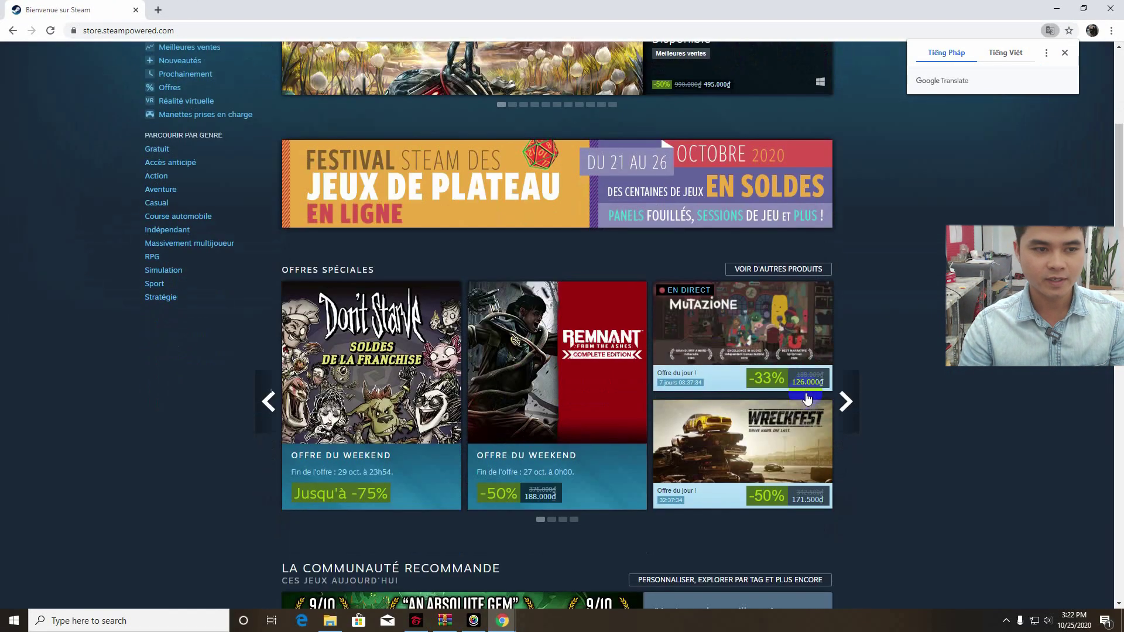
Dismiss the translation offer and go to Steam's install page
scroll(807, 393, up, 5)
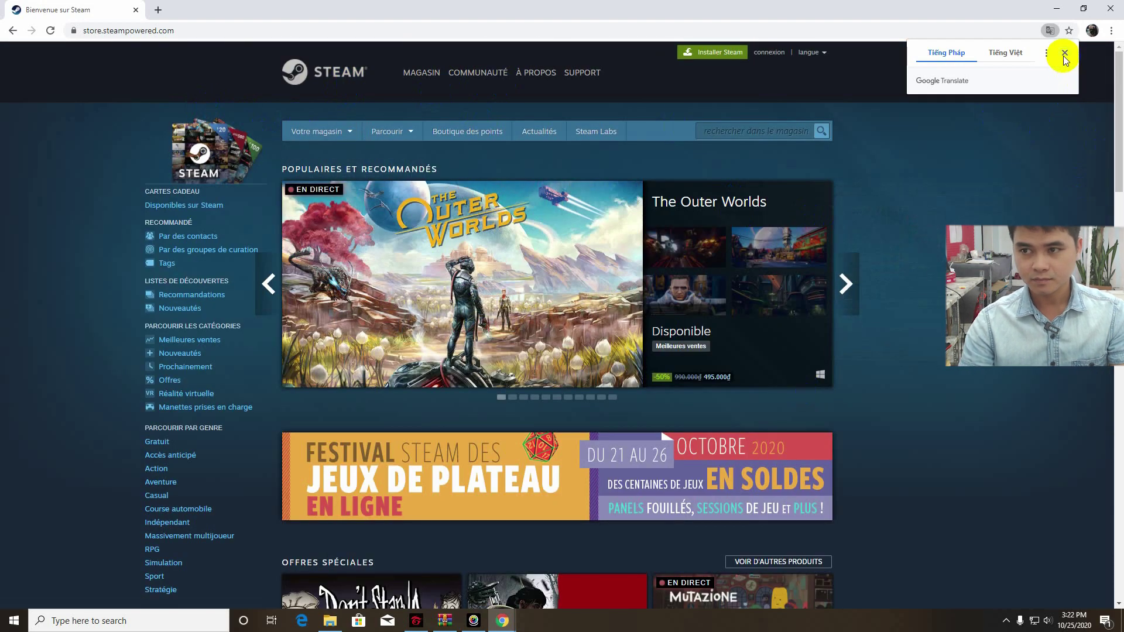
click(1064, 54)
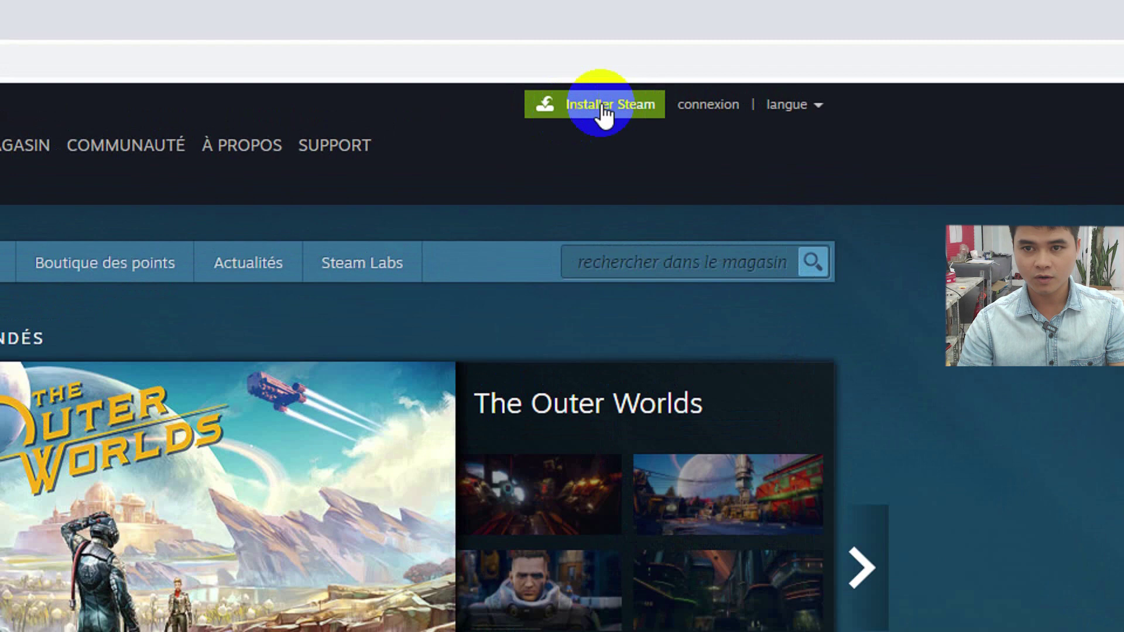
click(712, 55)
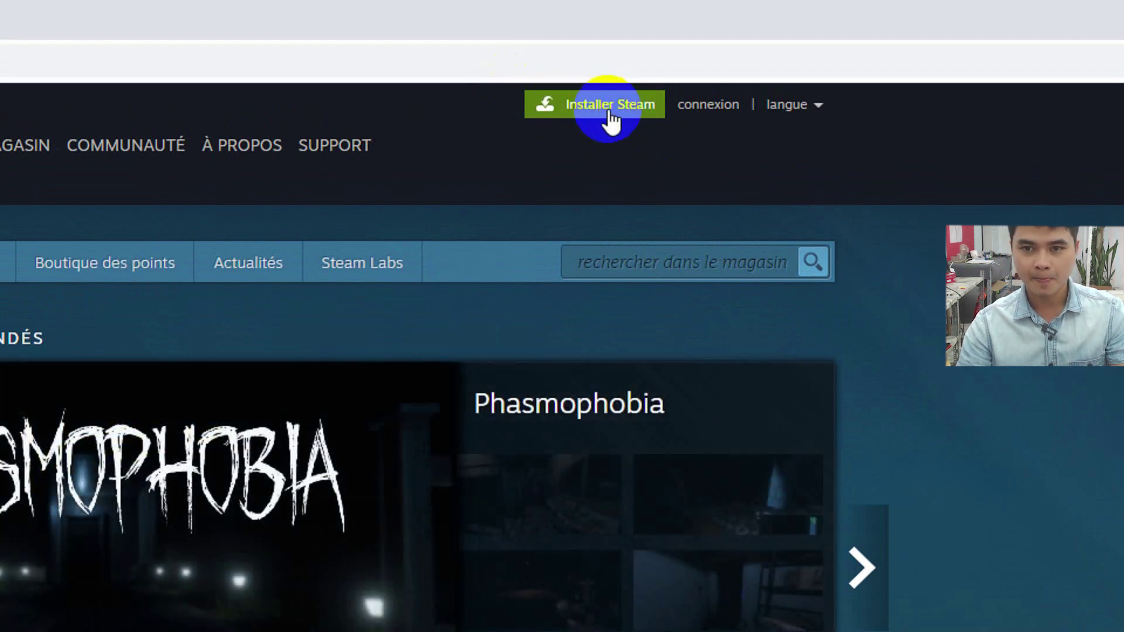
click(608, 111)
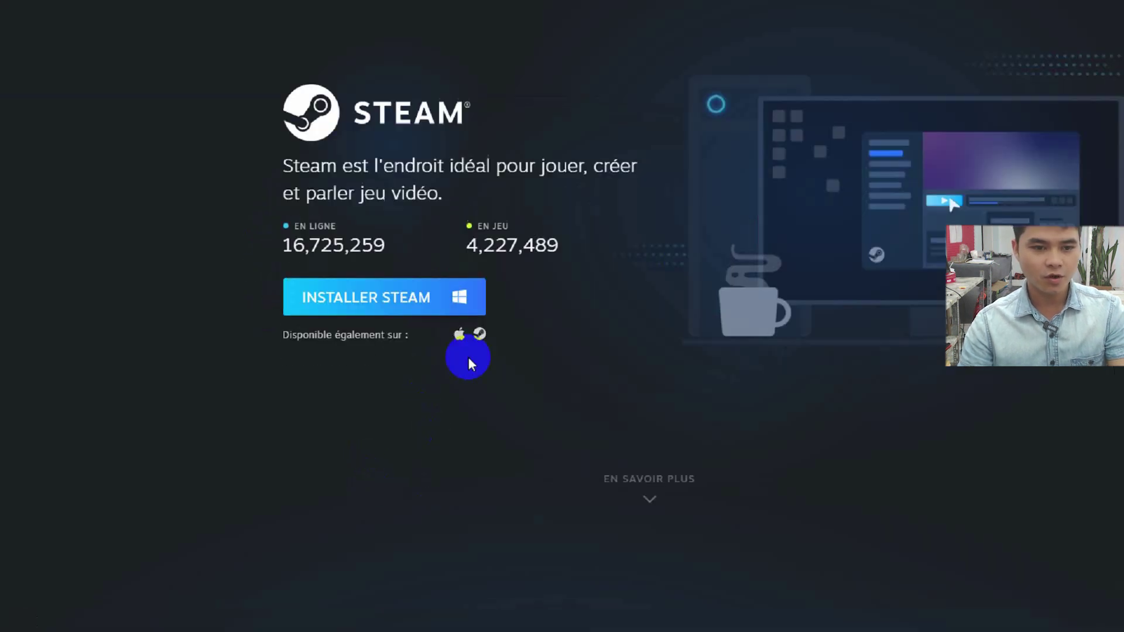
Download the Windows installer SteamSetup.exe from the Install Steam button
click(462, 299)
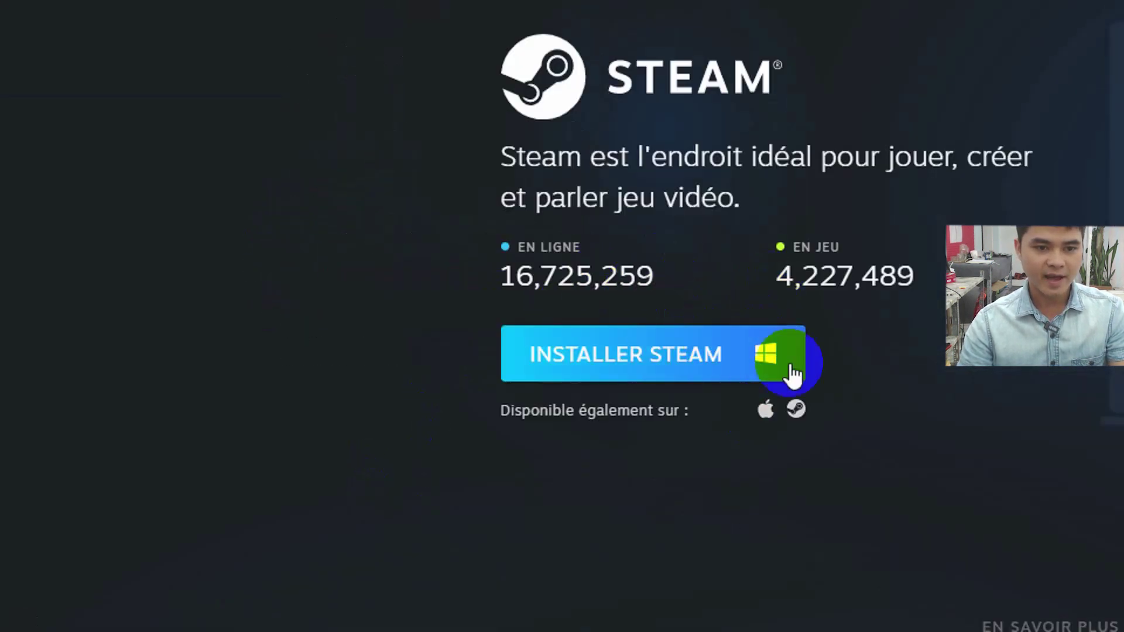
click(660, 352)
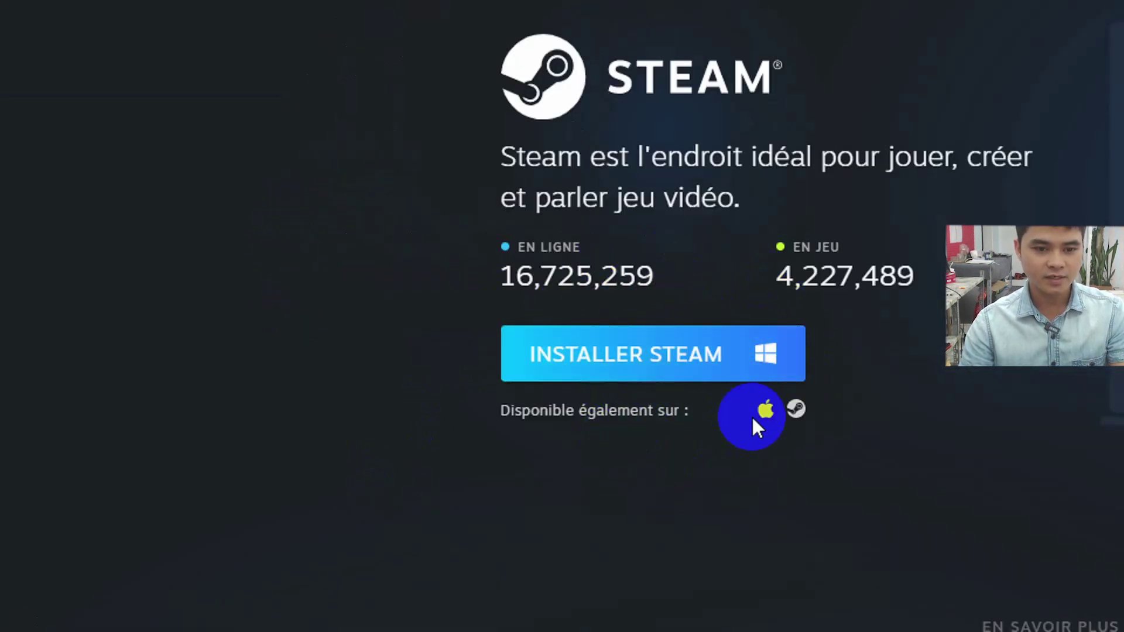
click(771, 412)
click(667, 366)
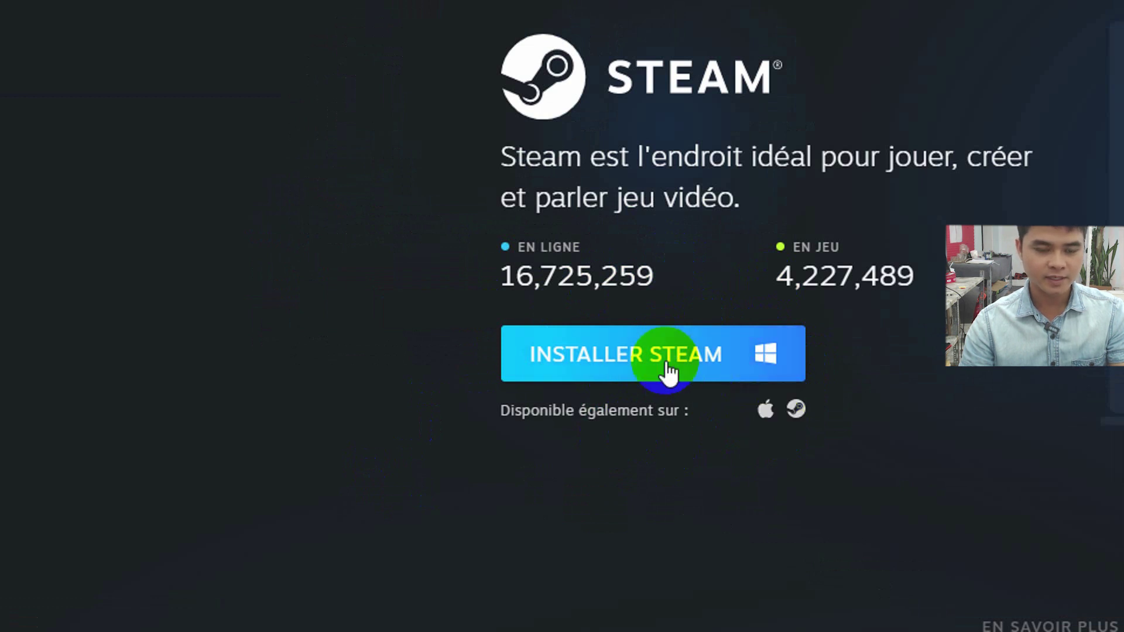
click(761, 357)
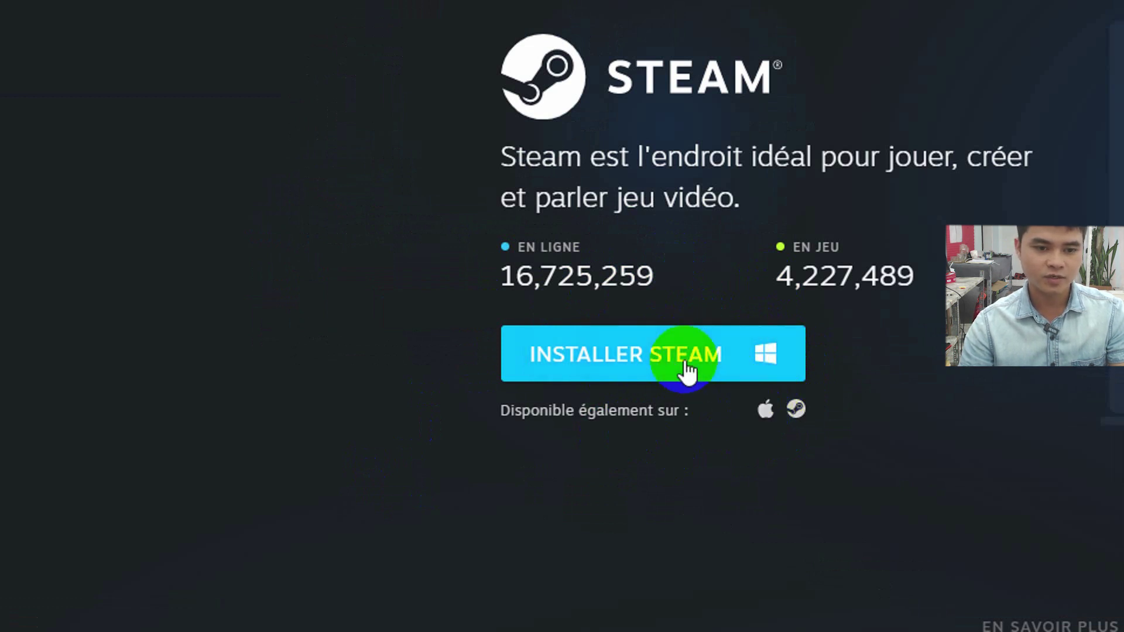
click(689, 368)
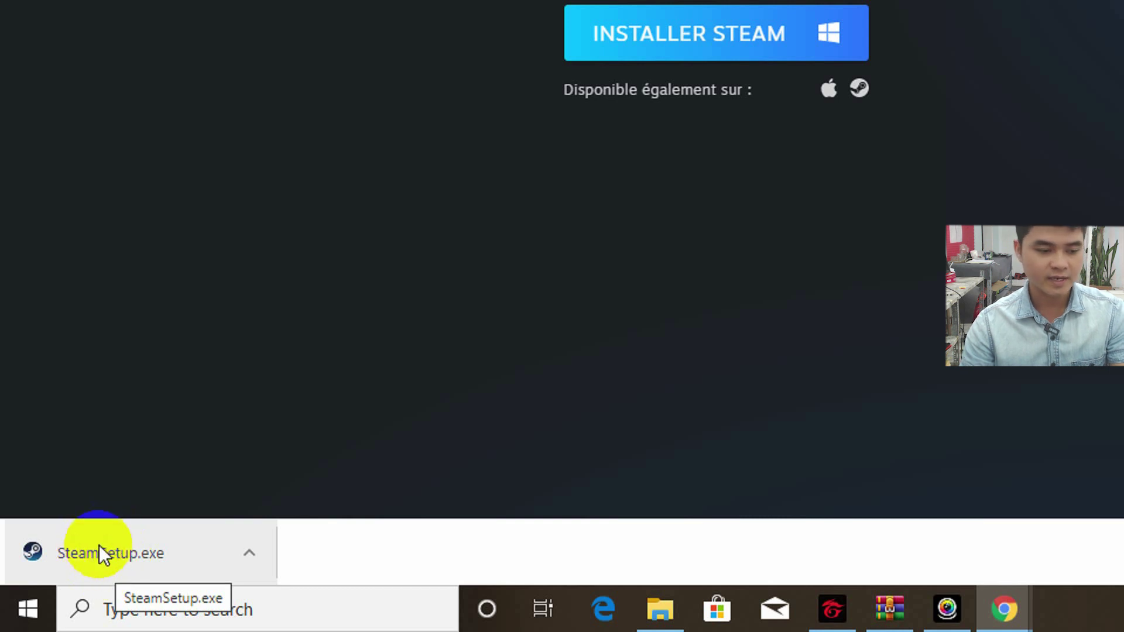
Run SteamSetup.exe and continue past Welcome with English as the language
click(99, 553)
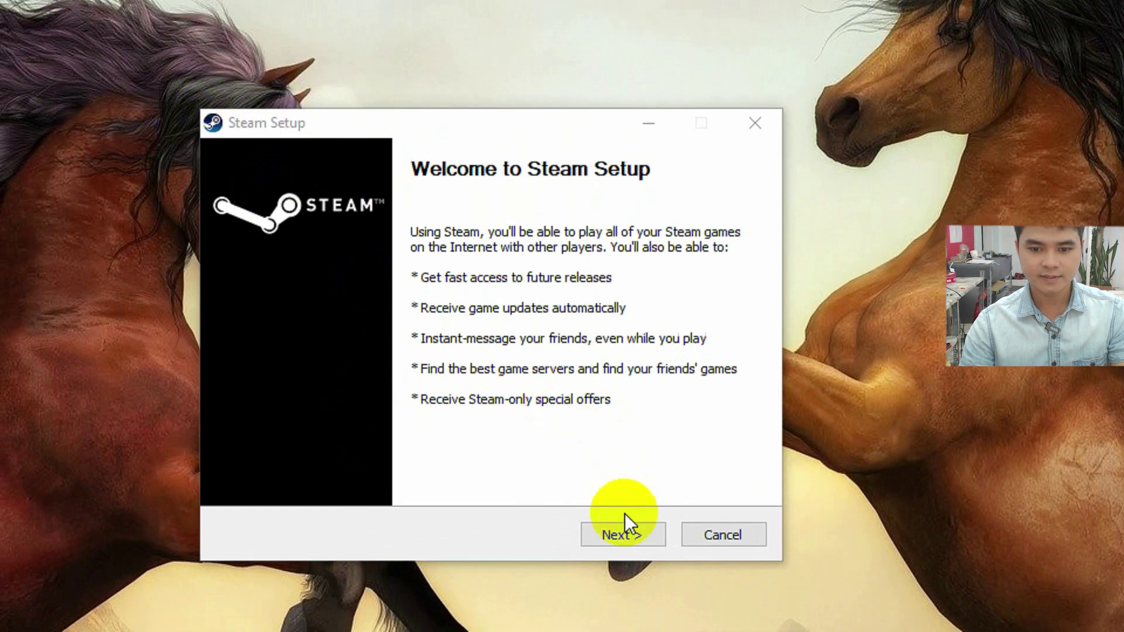
click(609, 543)
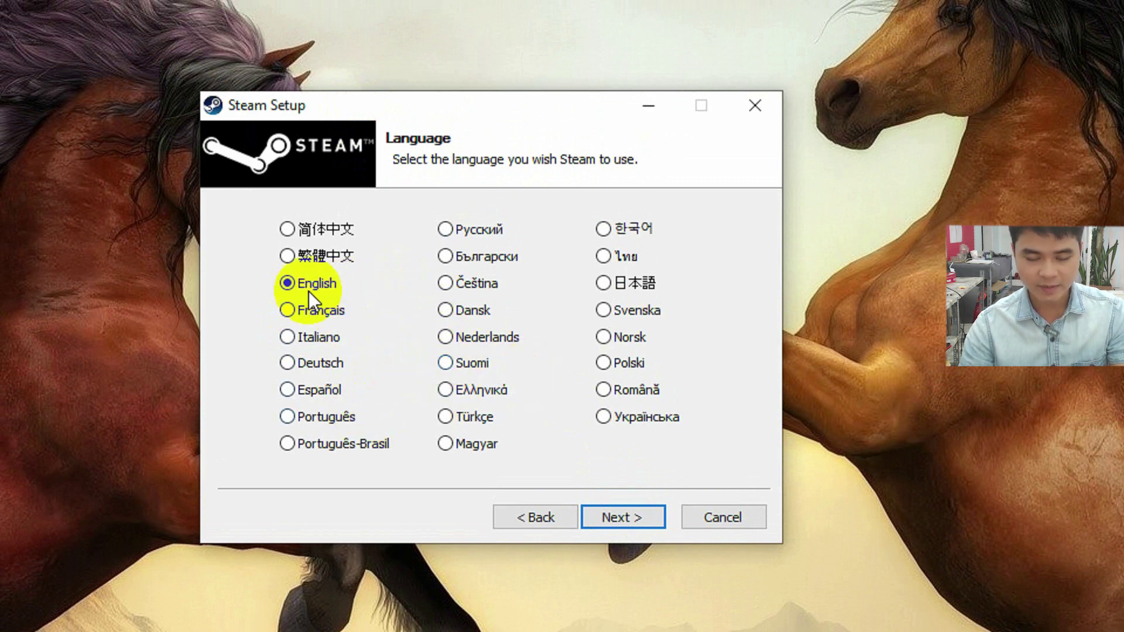
click(616, 516)
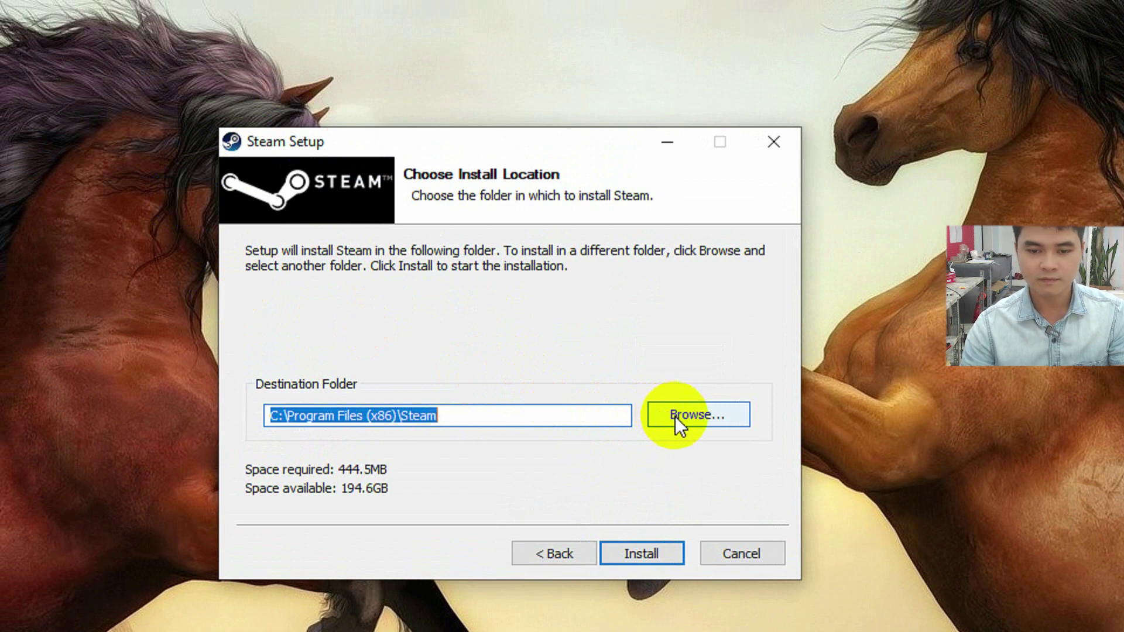
Browse for an install folder on the GIAI TRI (E:) drive
click(273, 416)
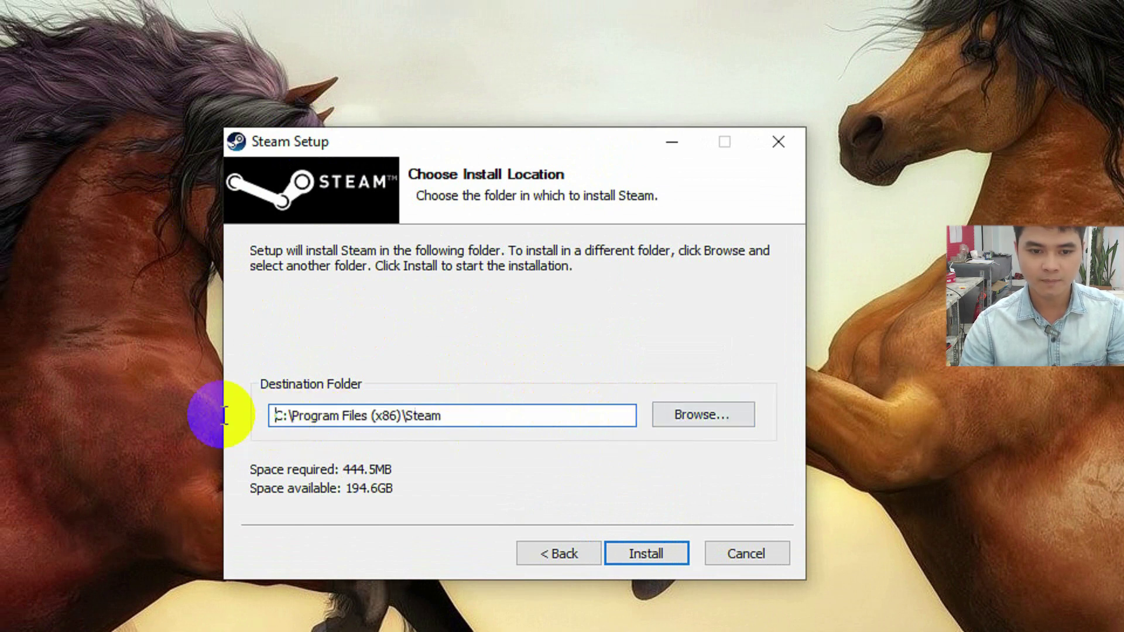
drag(225, 416, 276, 414)
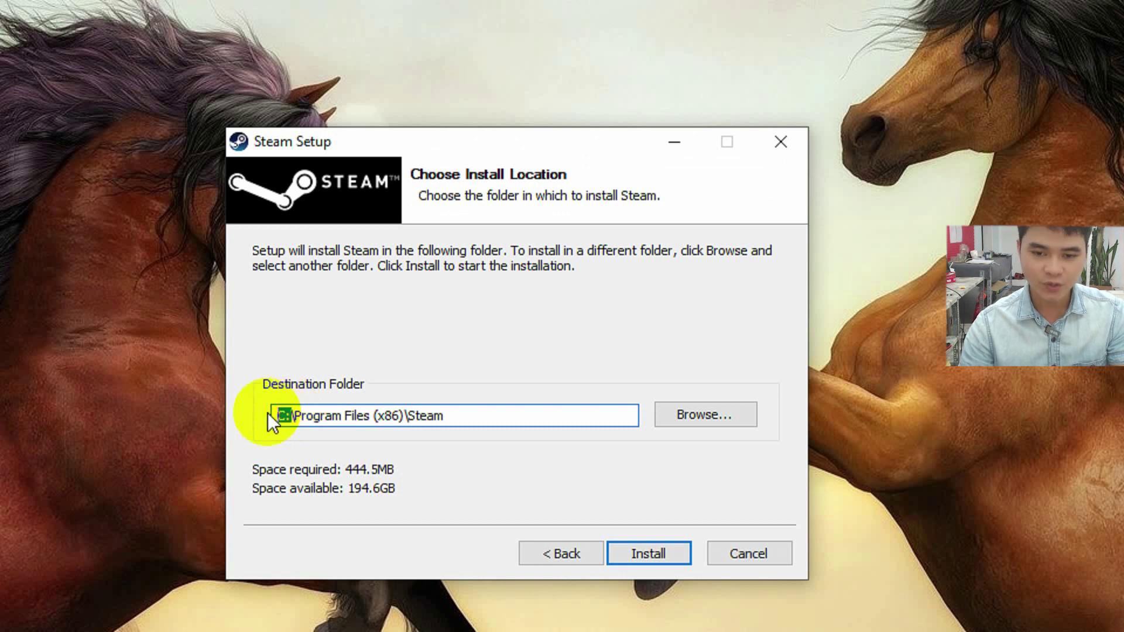
click(686, 412)
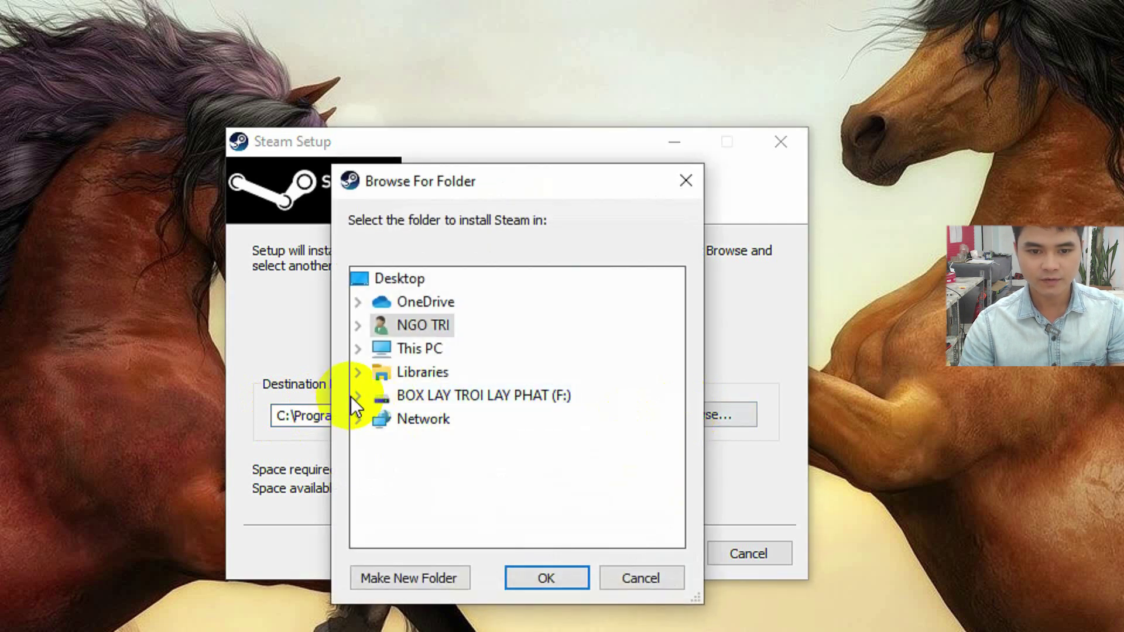
click(359, 349)
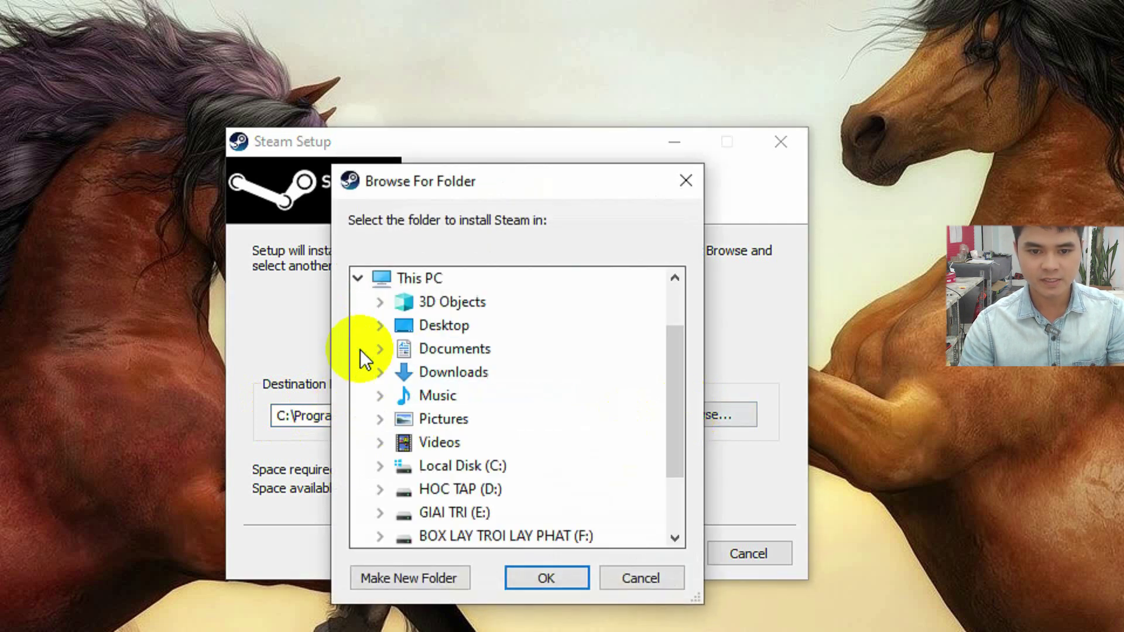
scroll(517, 451, down, 2)
mouse_move(433, 426)
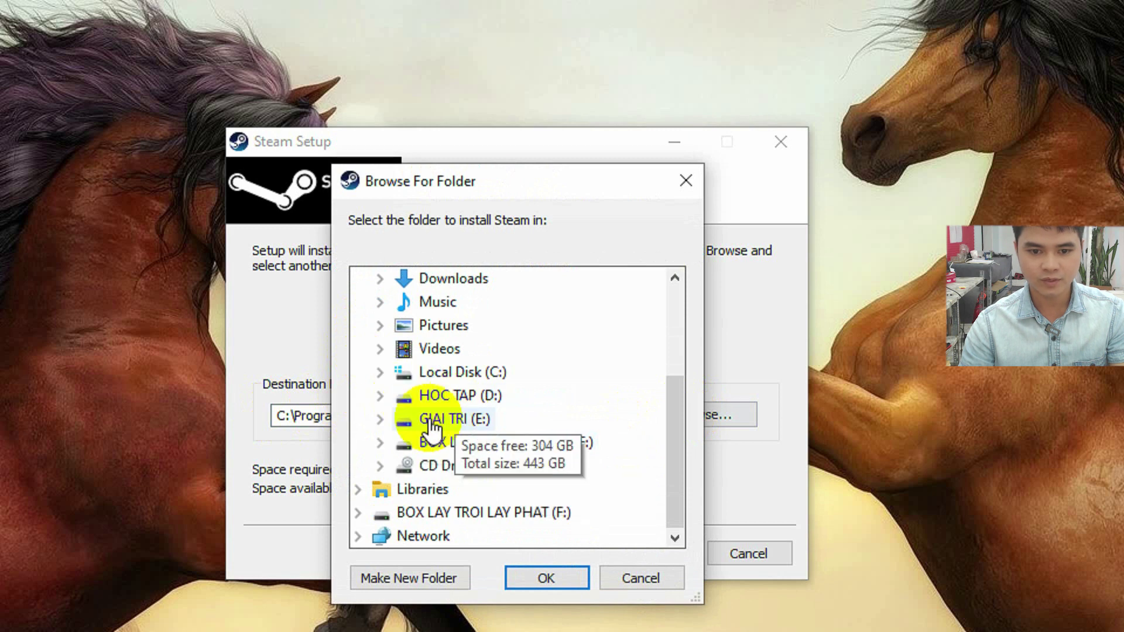
double_click(446, 419)
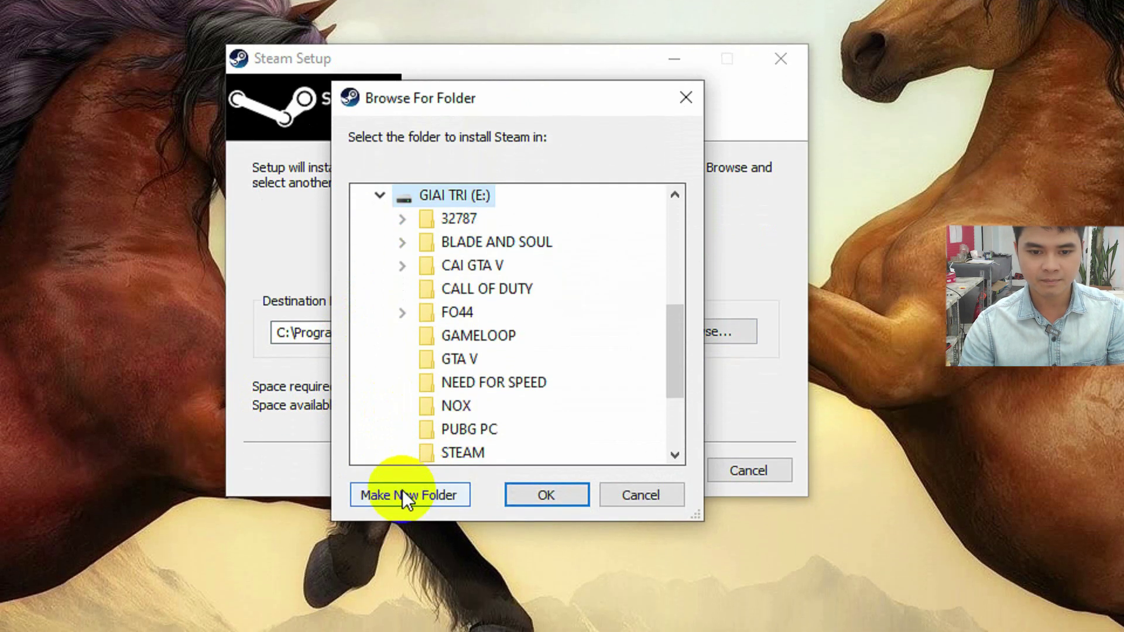
Create a new folder 'STEAM 2' on drive E and accept it as destination
click(406, 560)
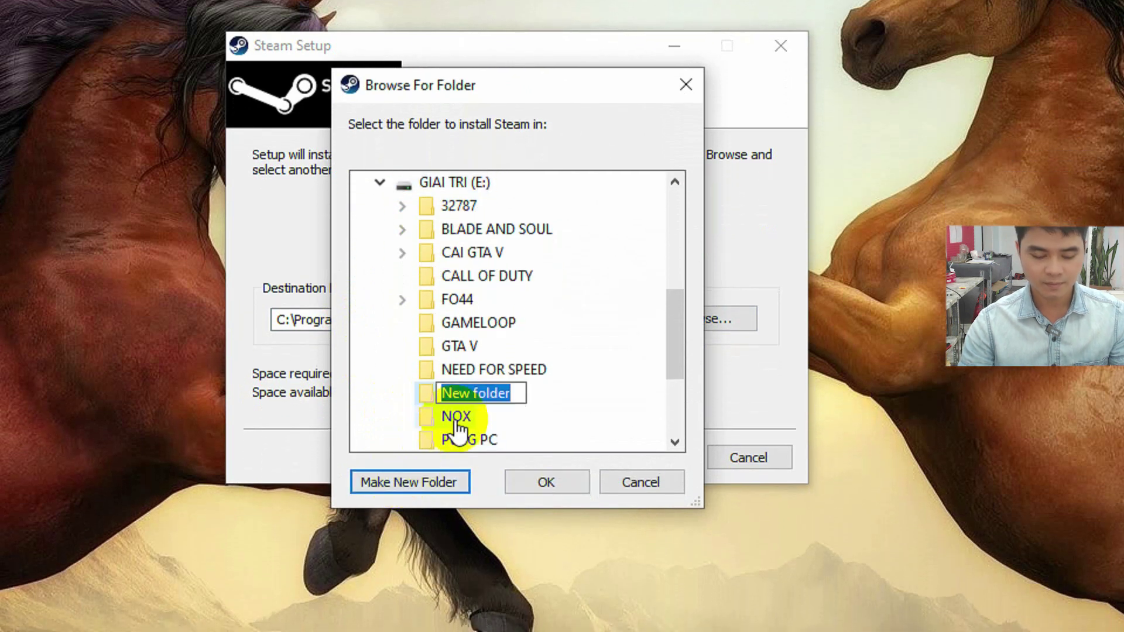
text(st)
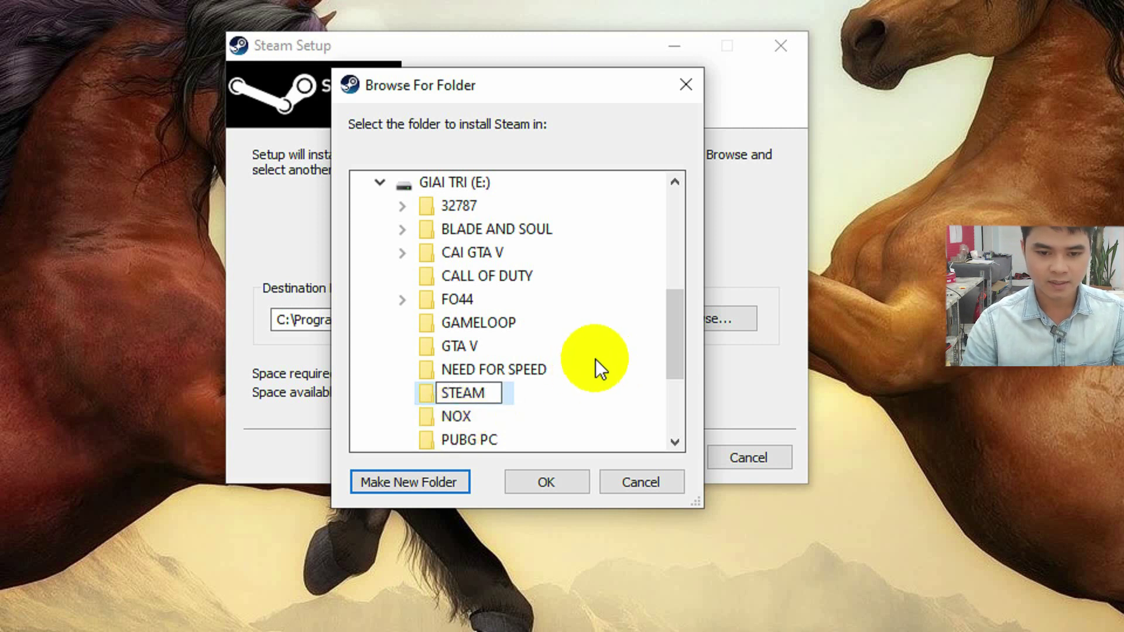
key(Return)
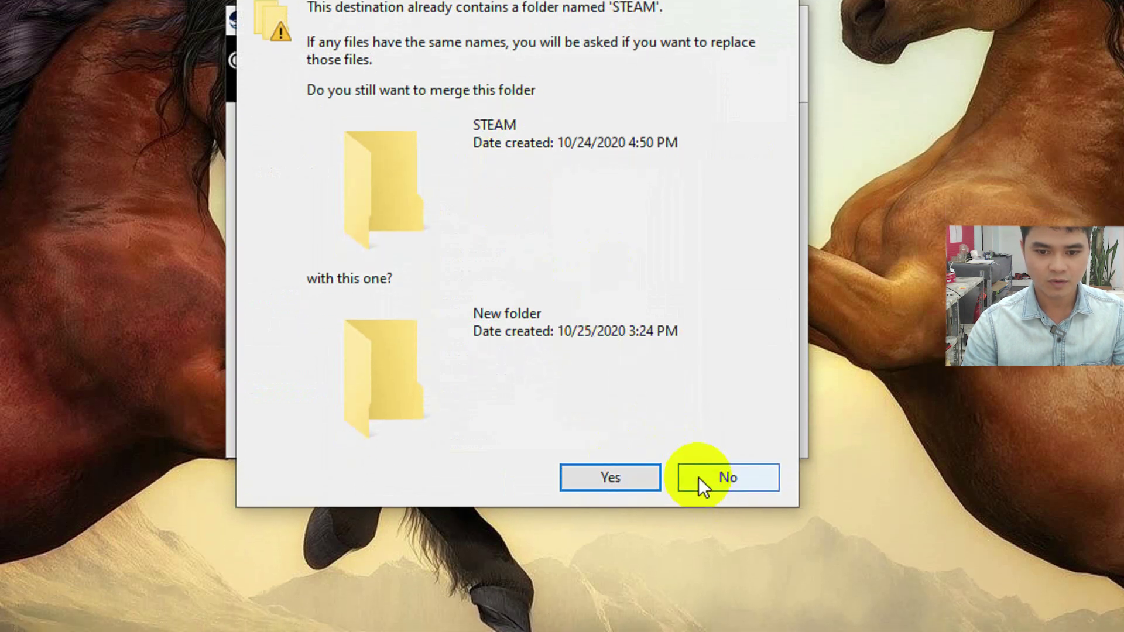
click(698, 477)
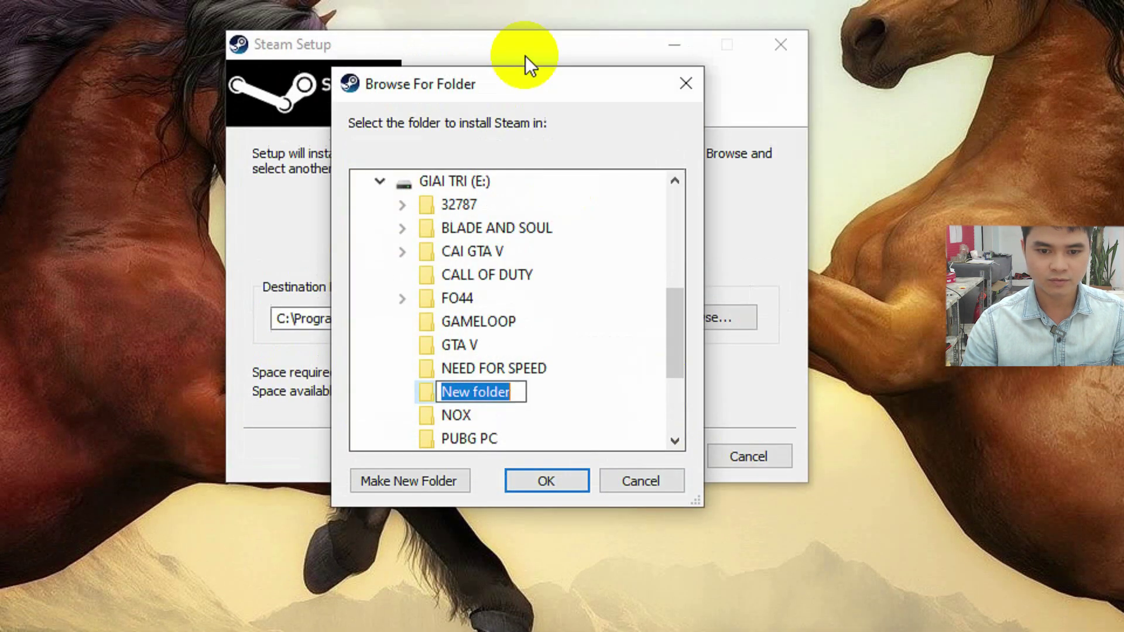
text(STEA)
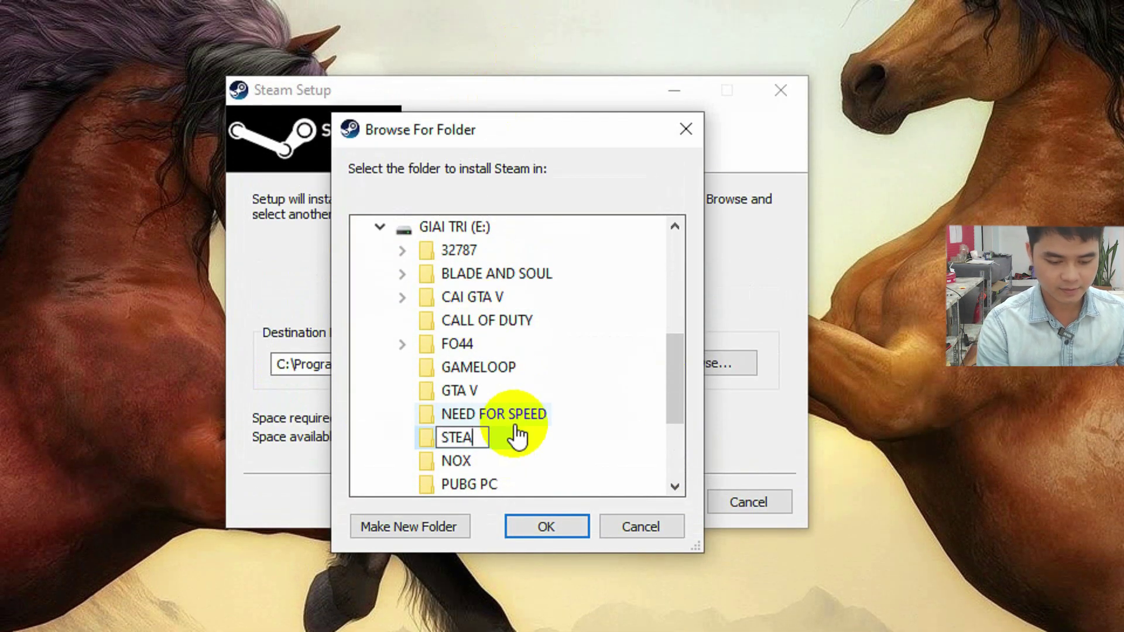
text(M 2)
key(Return)
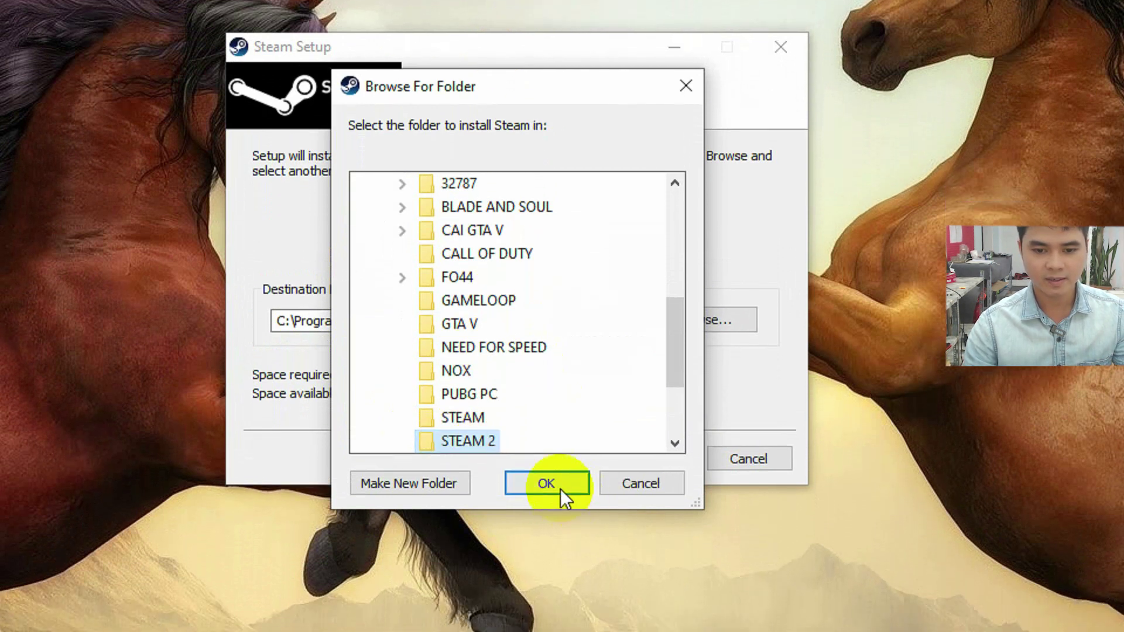
click(556, 517)
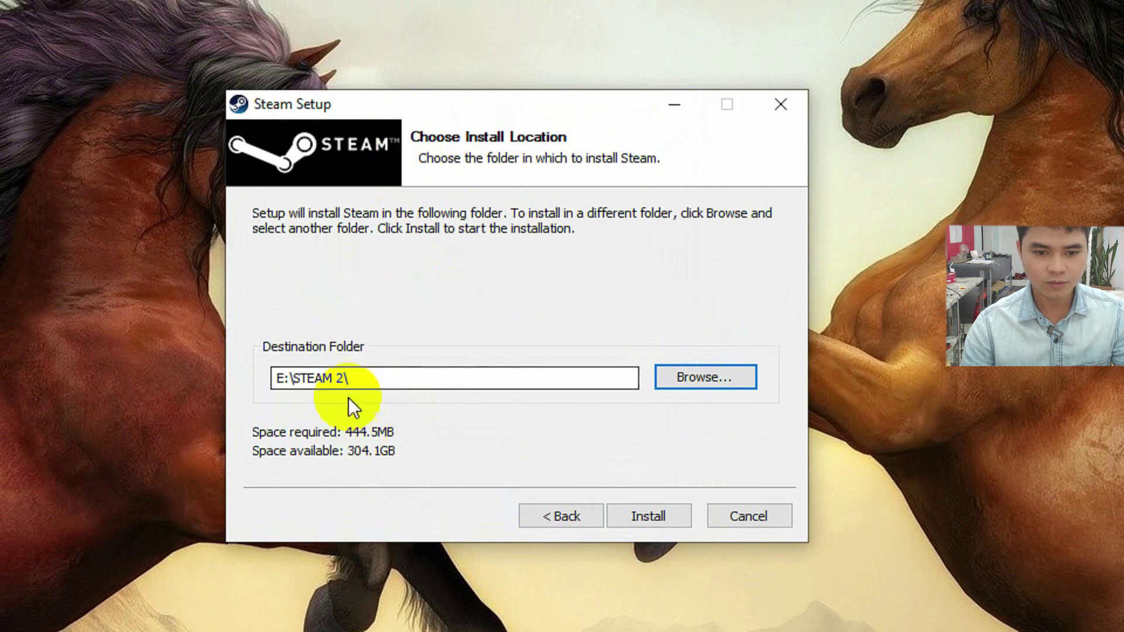
Check the E:\STEAM 2\ destination path and start installing Steam
drag(351, 379, 228, 380)
drag(302, 379, 279, 375)
click(305, 378)
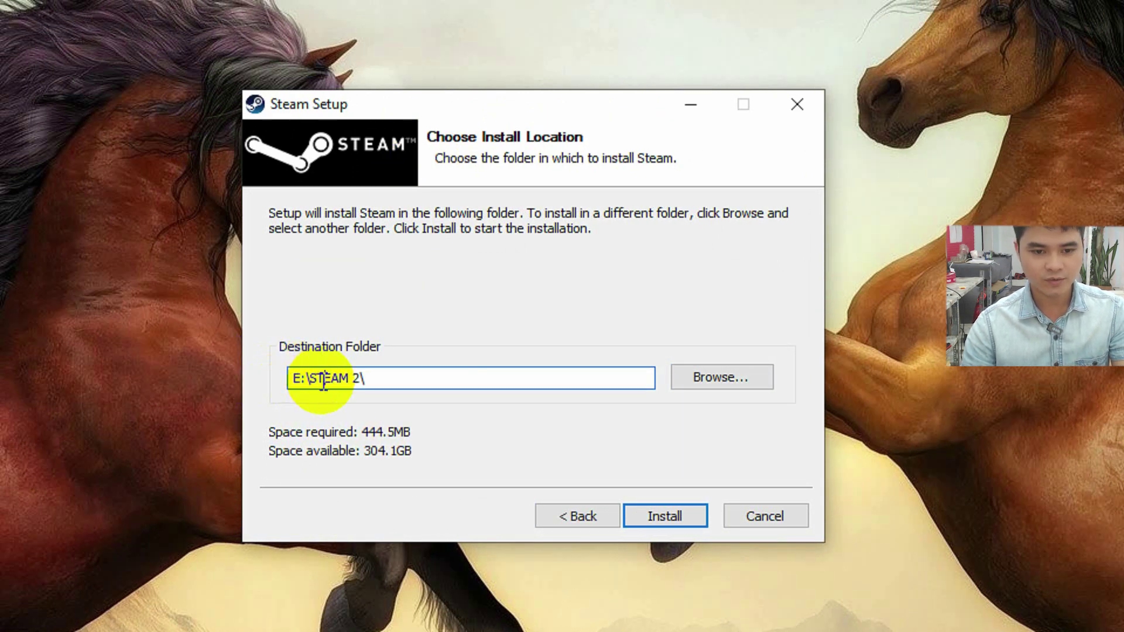
drag(394, 380, 307, 381)
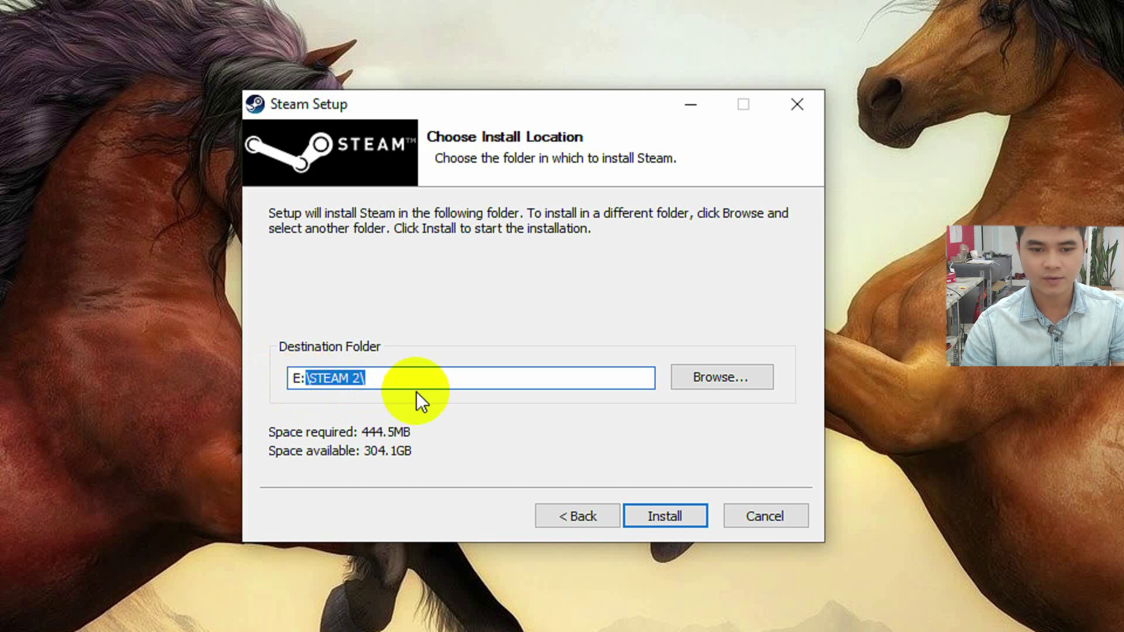
click(401, 378)
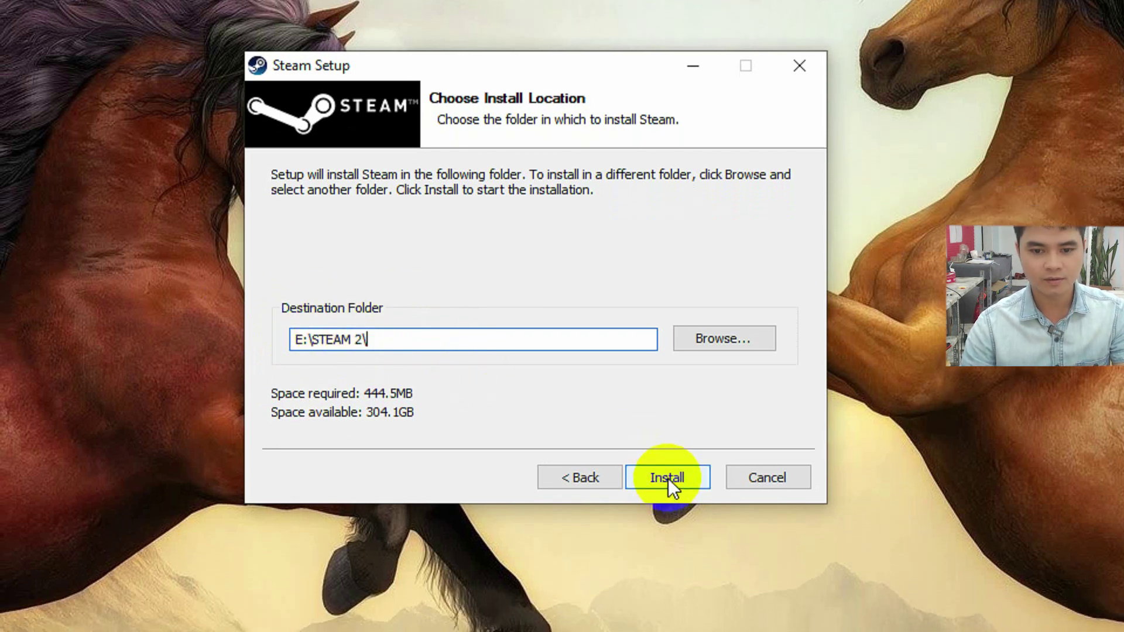
click(669, 498)
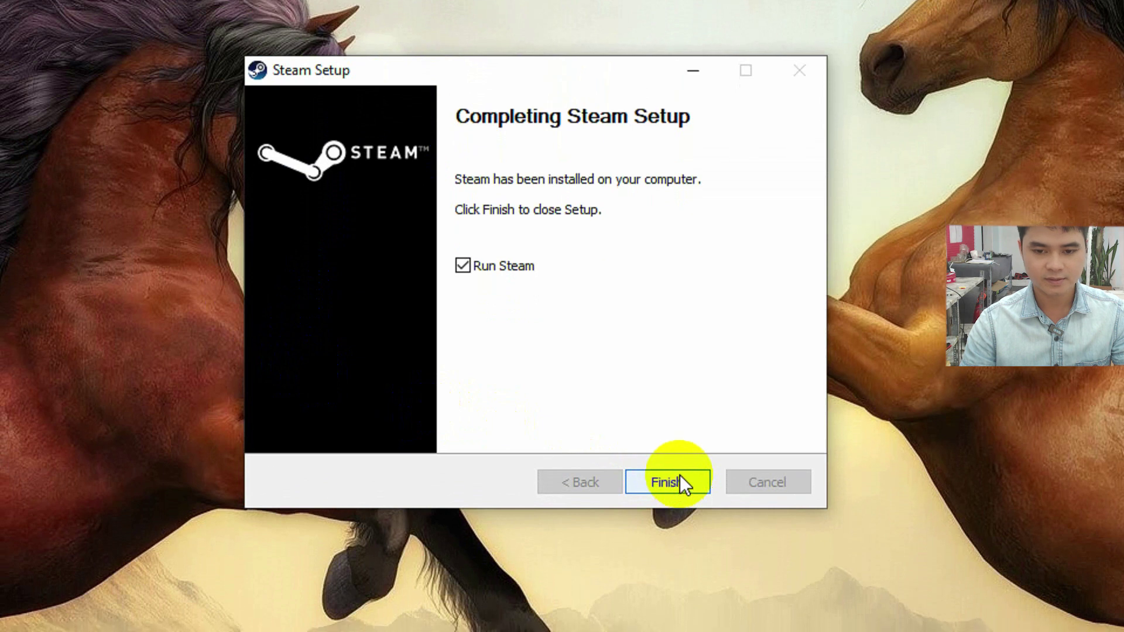
Finish setup, launch Steam from the desktop shortcut, and choose to create a new account
click(680, 477)
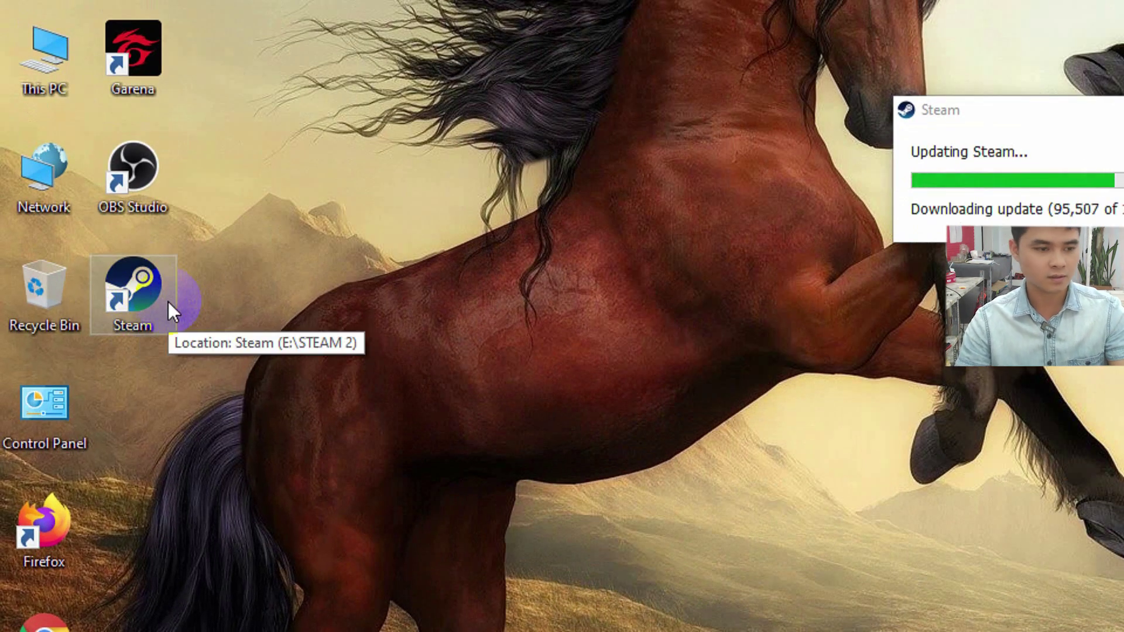
double_click(124, 311)
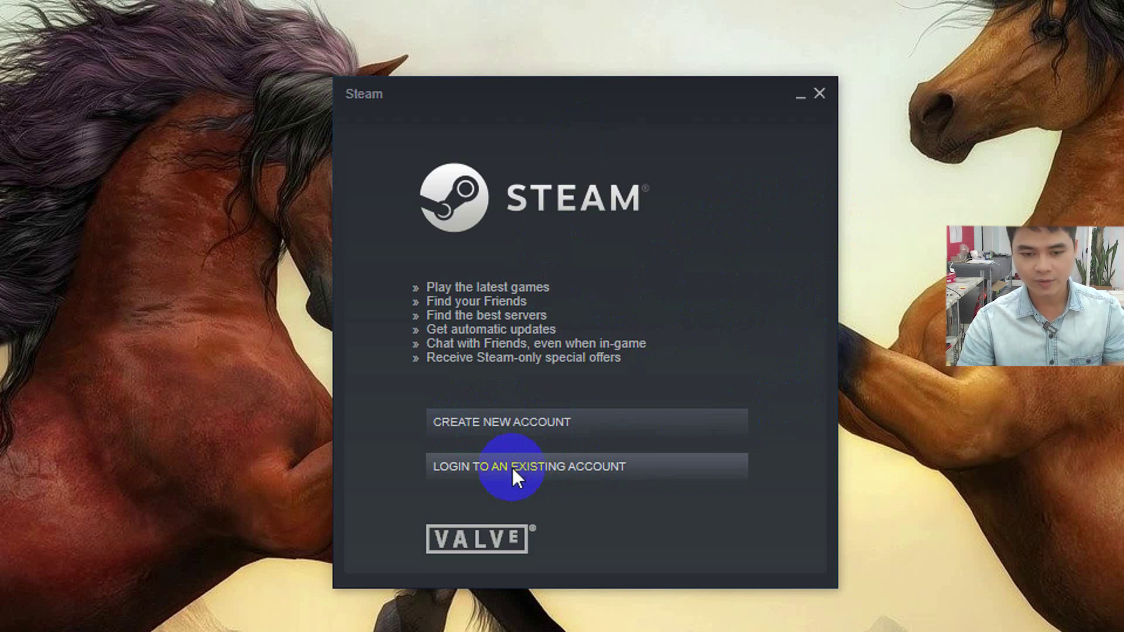
click(529, 424)
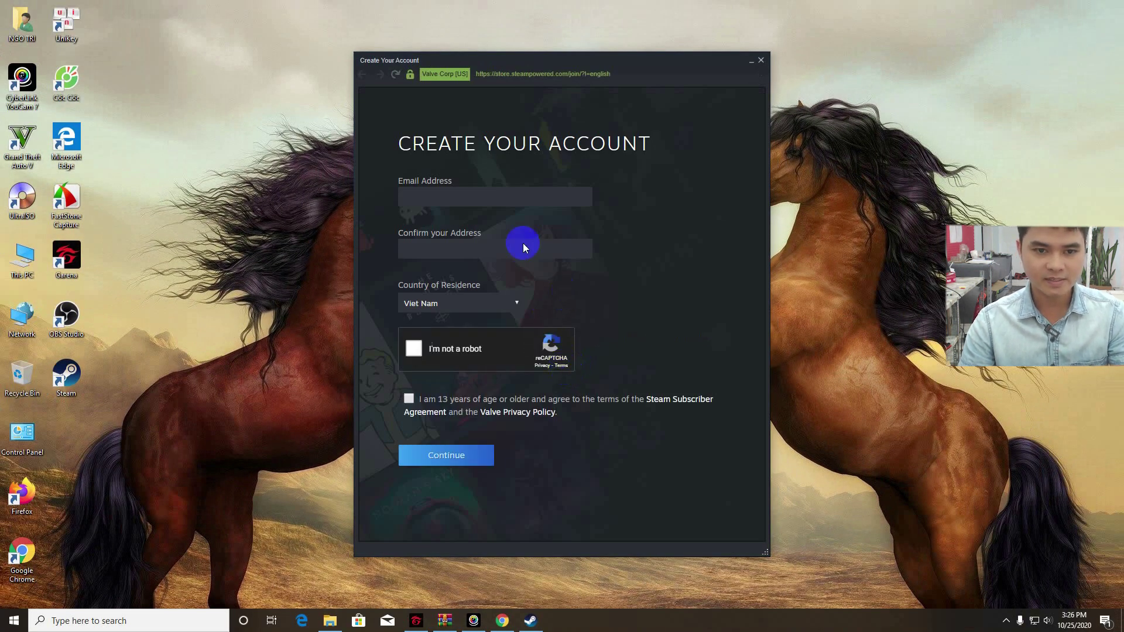
Put the cursor in the Email Address field of the Create Your Account form
click(473, 195)
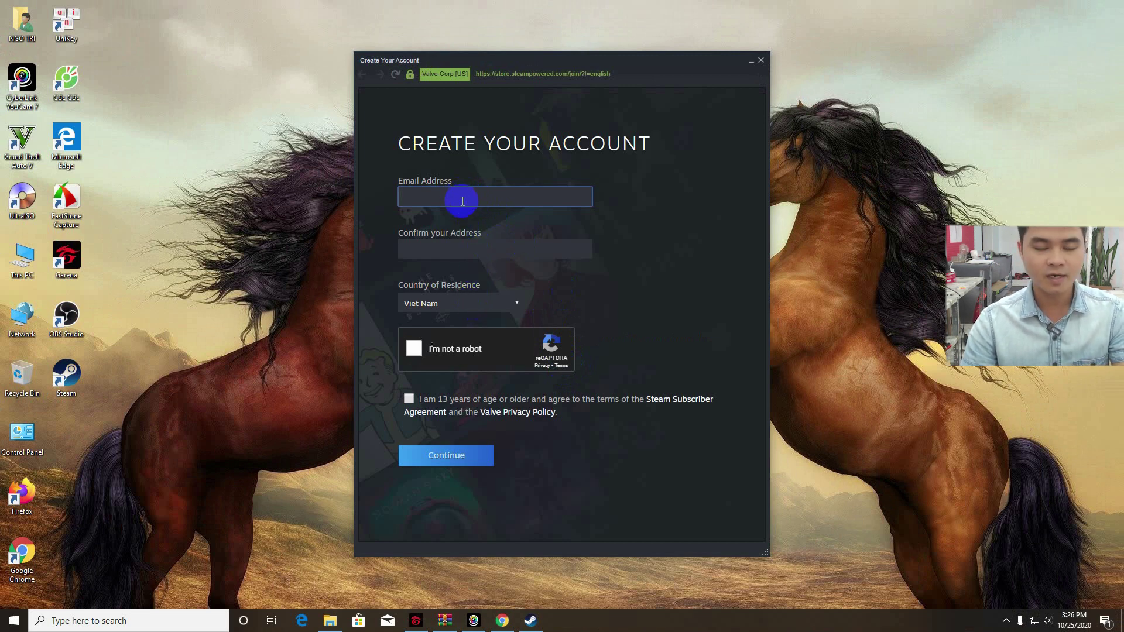
Copy the signed-in Google account's email address from Gmail and return to Steam
click(503, 621)
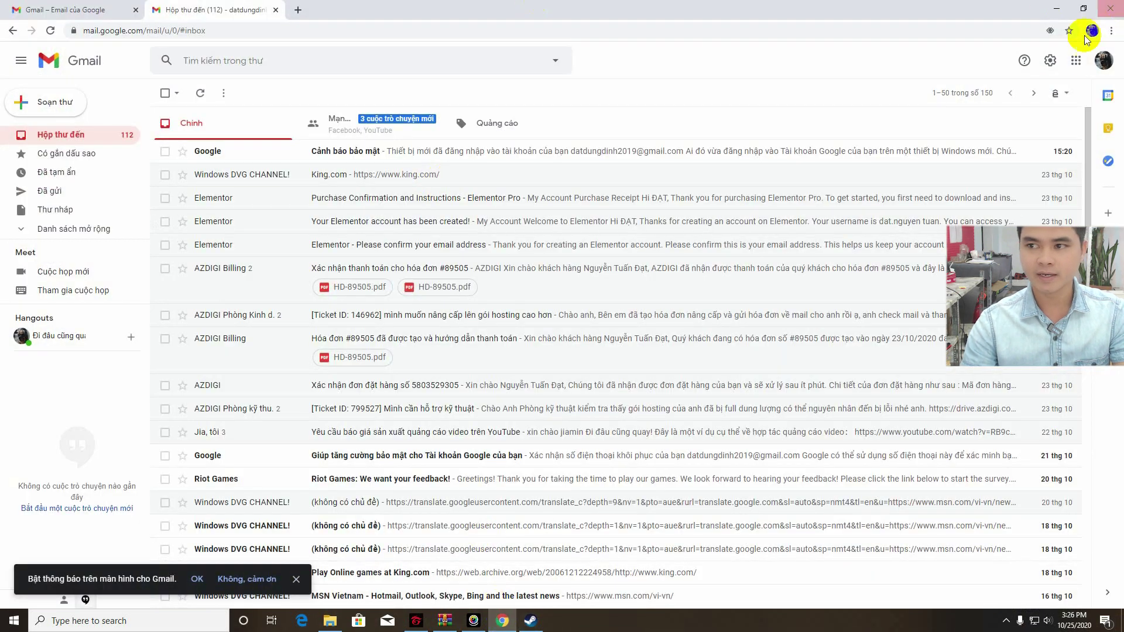
click(1104, 61)
drag(1072, 165, 959, 168)
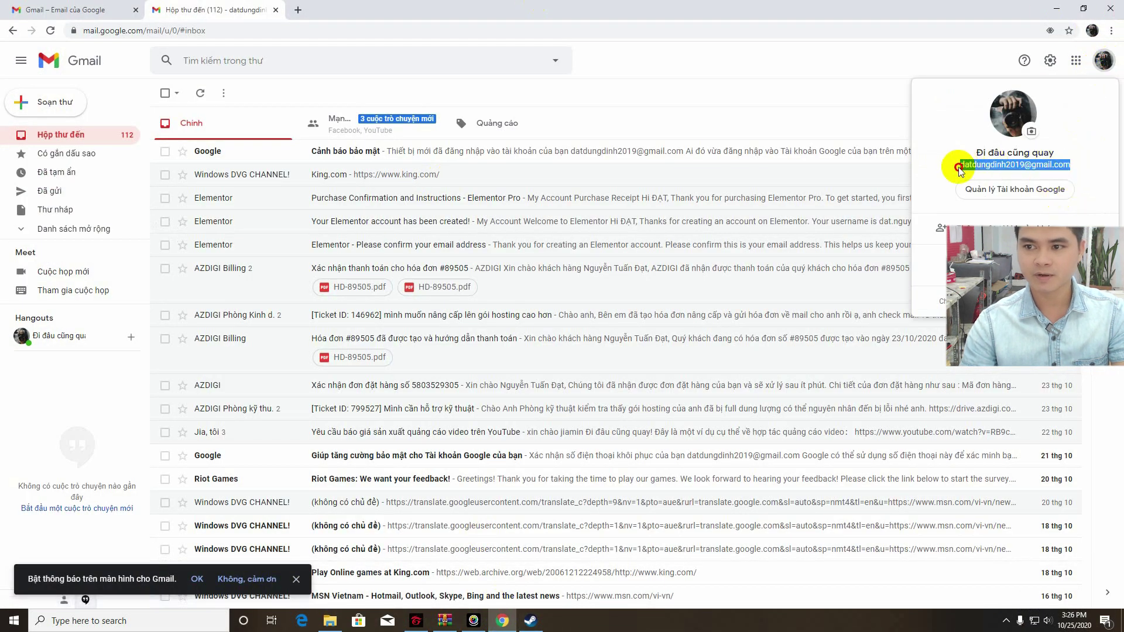
right_click(959, 168)
click(984, 183)
click(1057, 9)
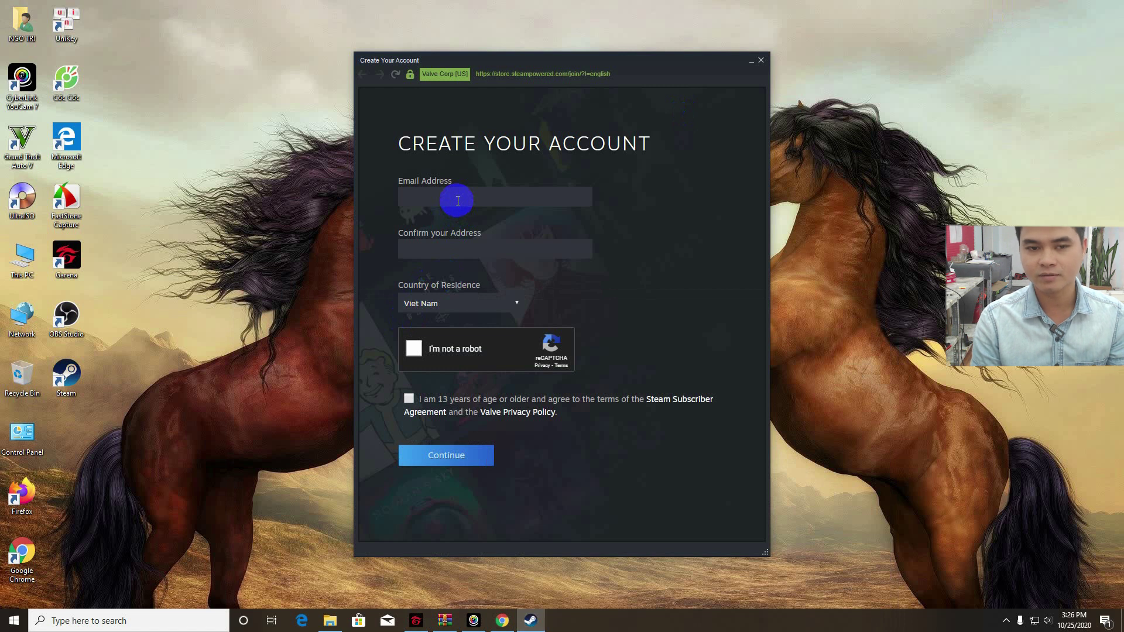
Paste the copied email address into Email Address and Confirm your Address
click(457, 201)
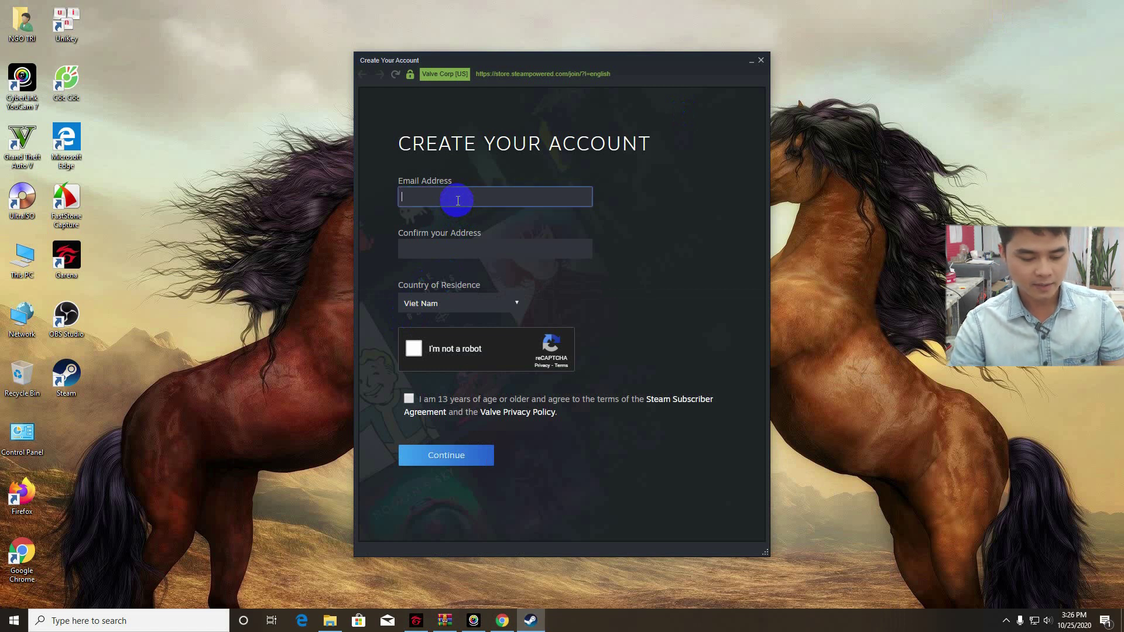
key(ctrl+v)
click(470, 249)
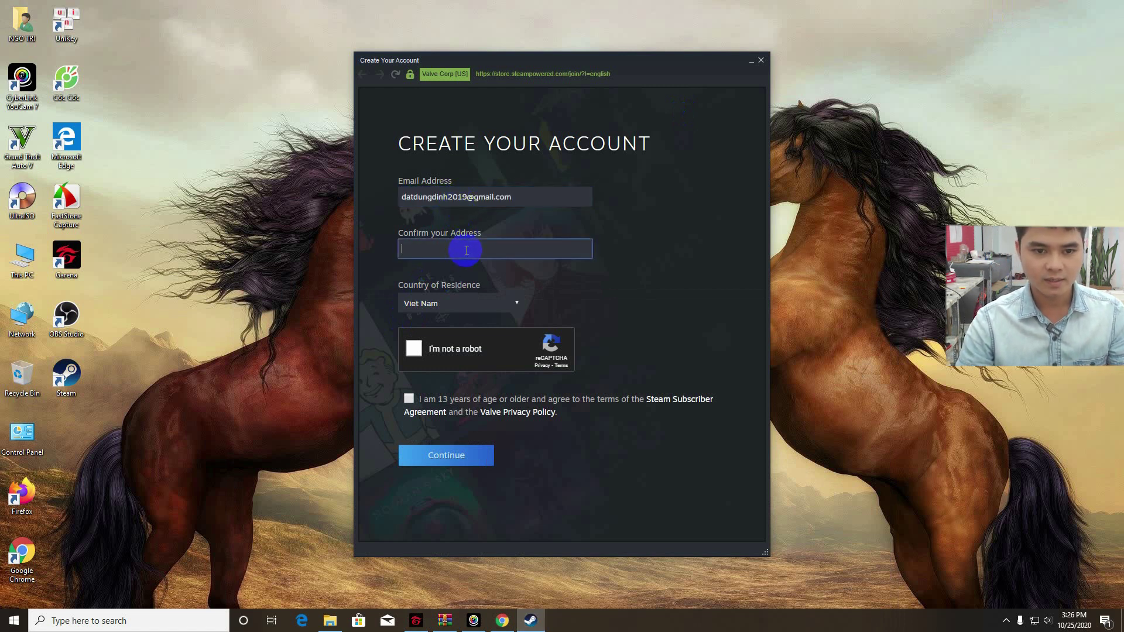
key(ctrl+v)
Compare both email fields, then start the 'I'm not a robot' reCAPTCHA check
key(ctrl+a)
click(527, 197)
key(ctrl+a)
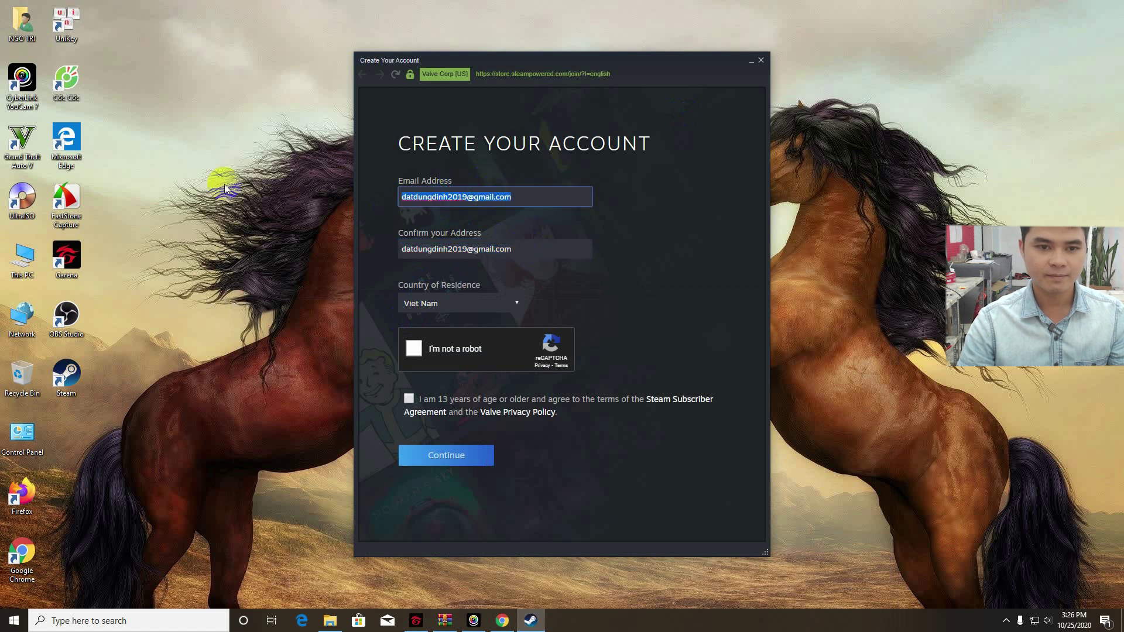
click(499, 199)
key(ctrl+a)
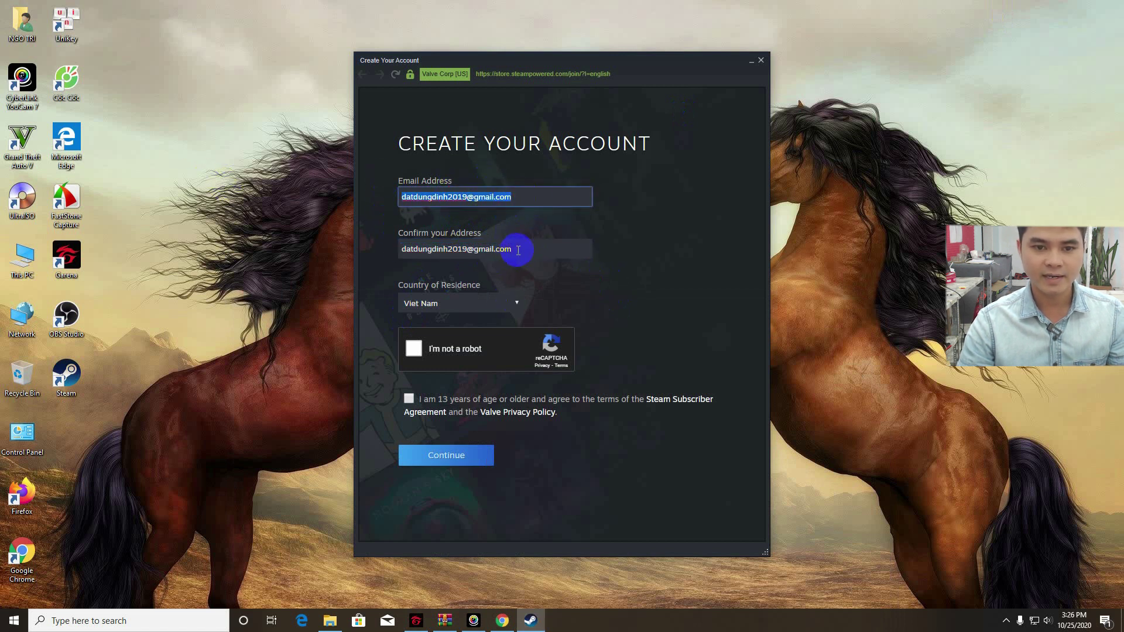
click(547, 244)
key(ctrl+a)
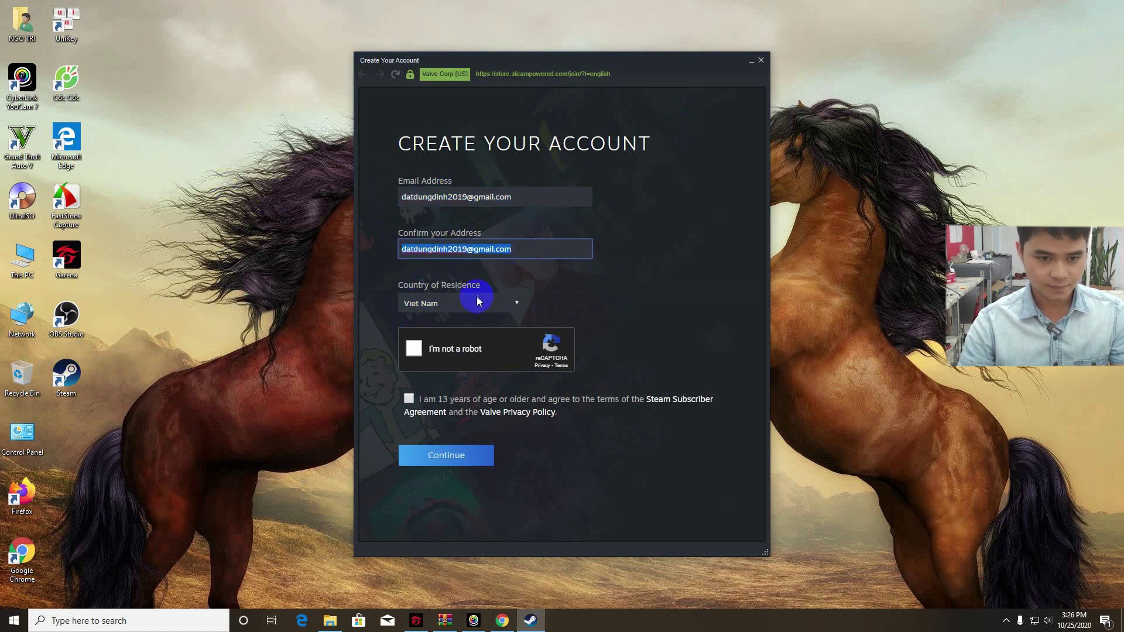
click(414, 349)
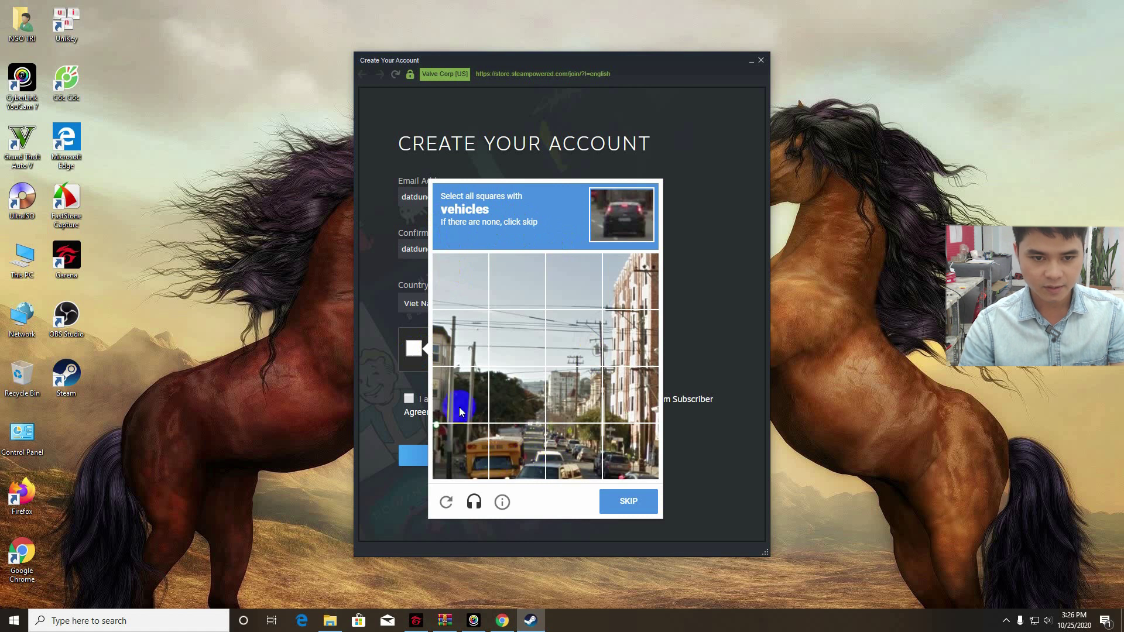
Select the vehicle and traffic-light tiles in the first reCAPTCHA challenges
click(510, 469)
click(571, 459)
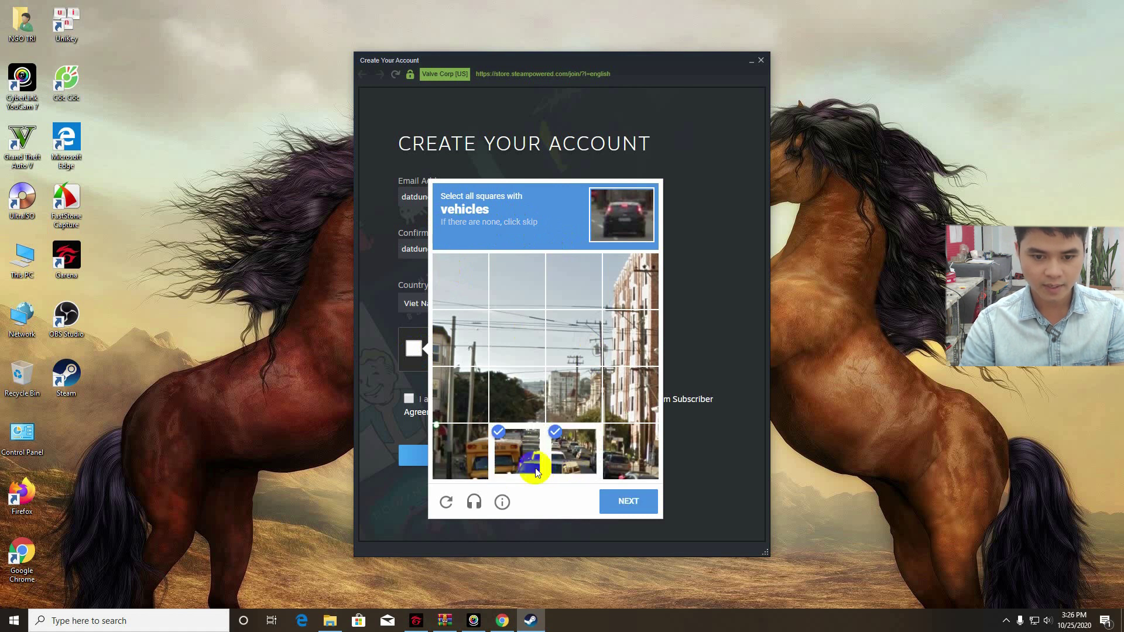
click(630, 459)
click(462, 454)
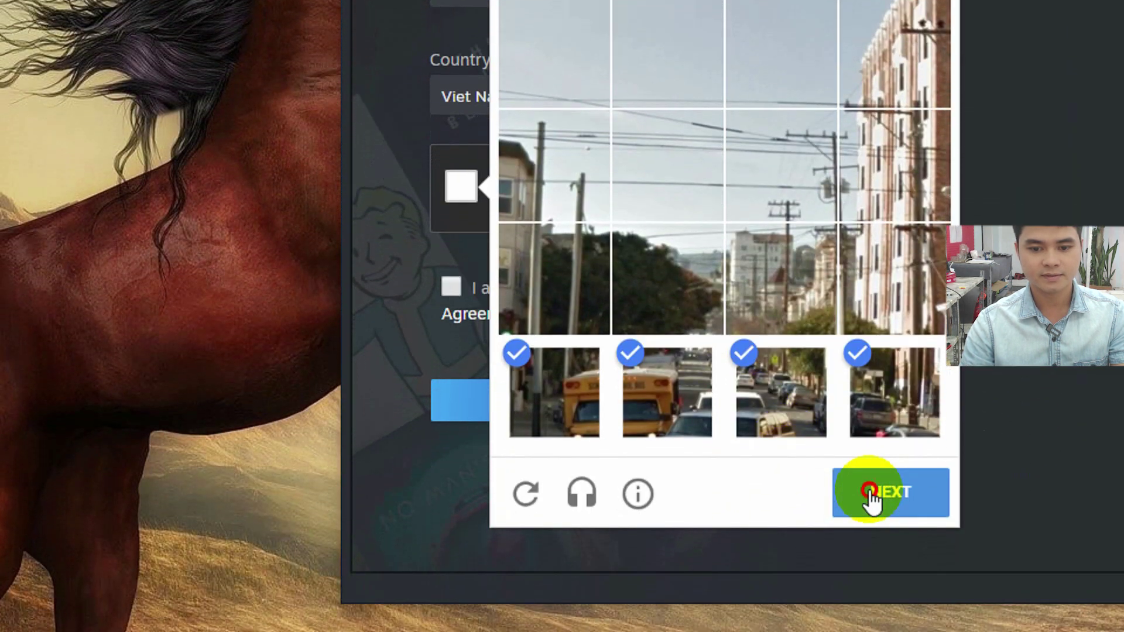
click(878, 631)
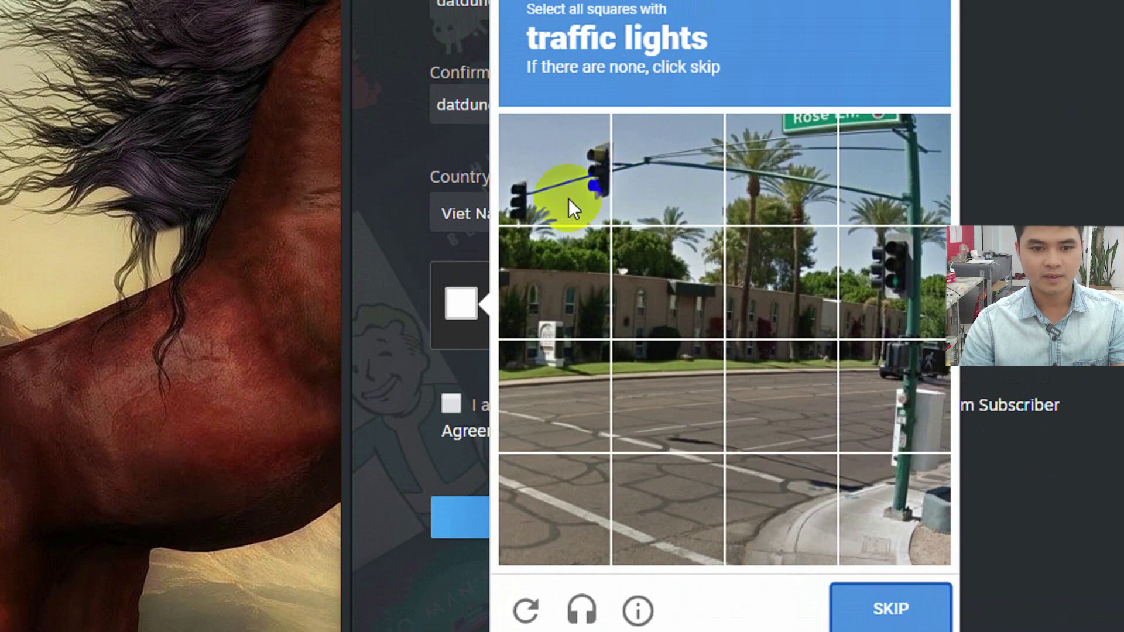
click(564, 195)
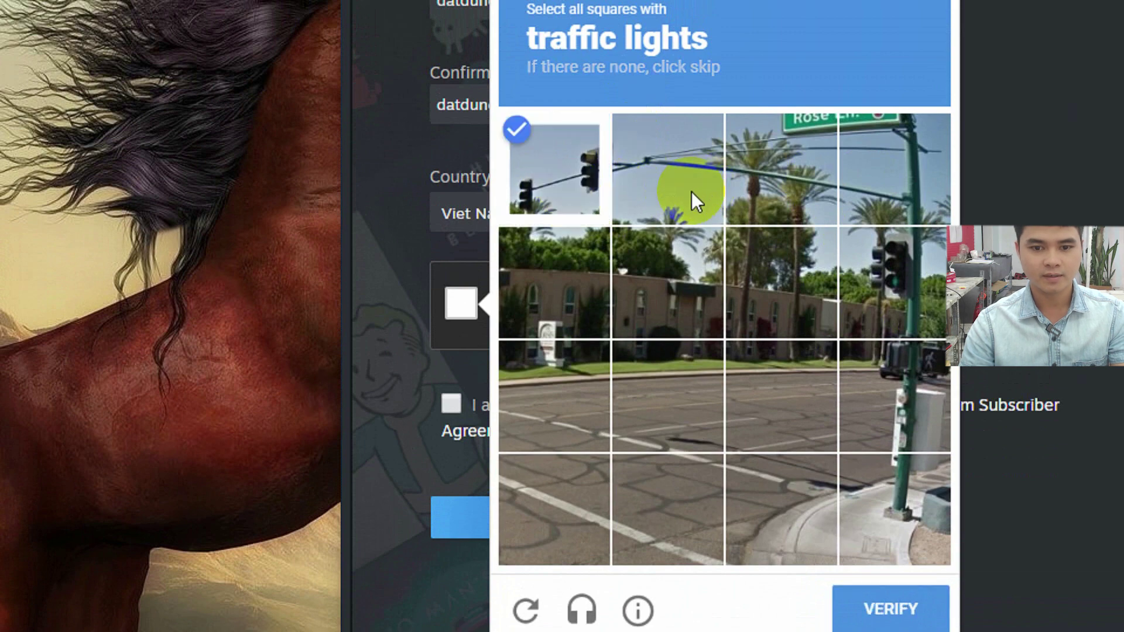
click(913, 321)
click(899, 404)
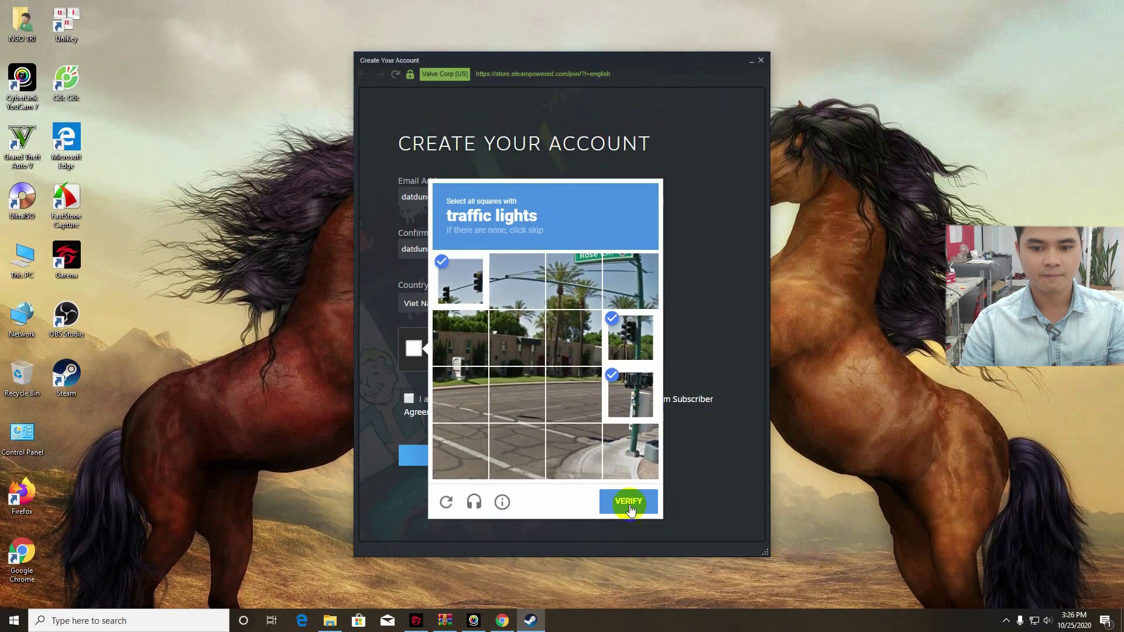
click(630, 509)
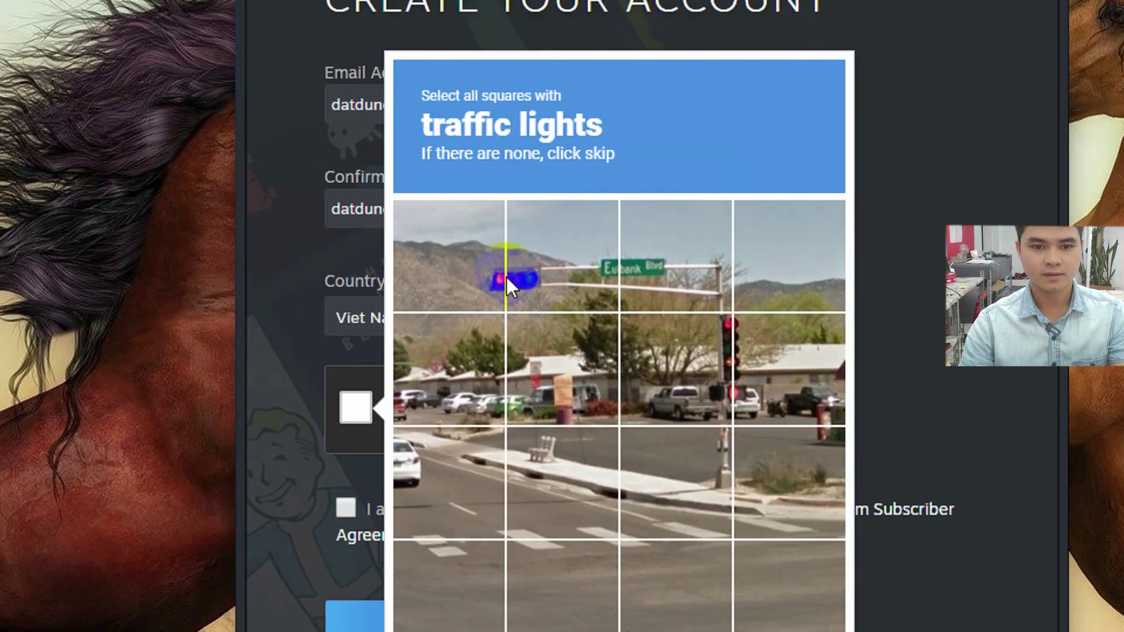
Finish the remaining traffic-light captcha rounds and submit the sign-up form
click(492, 284)
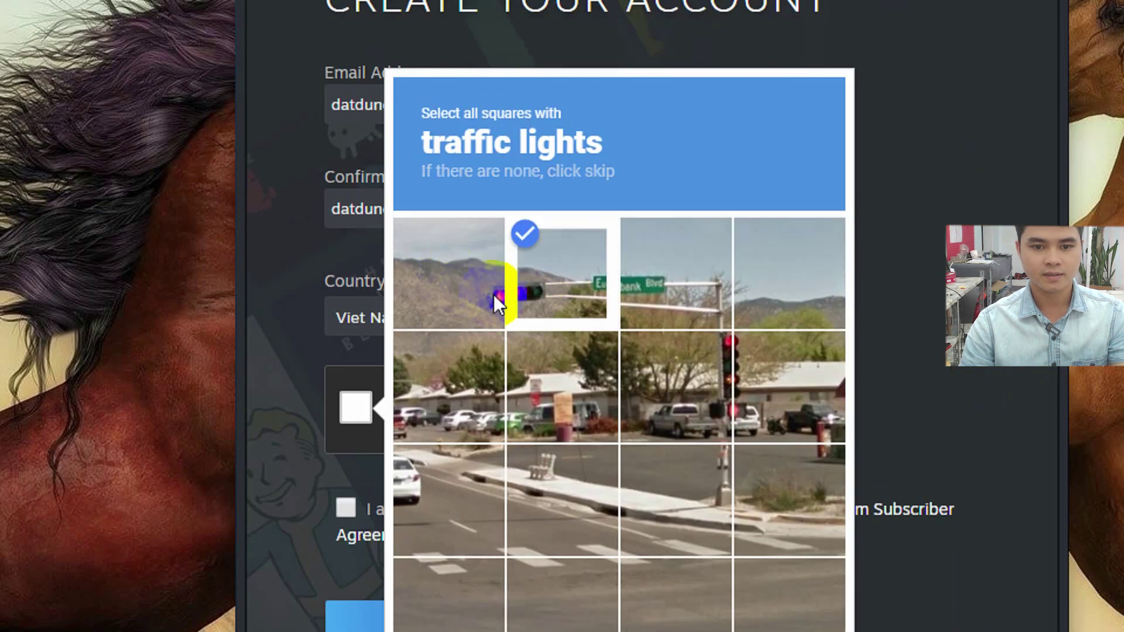
click(481, 284)
click(718, 366)
click(782, 430)
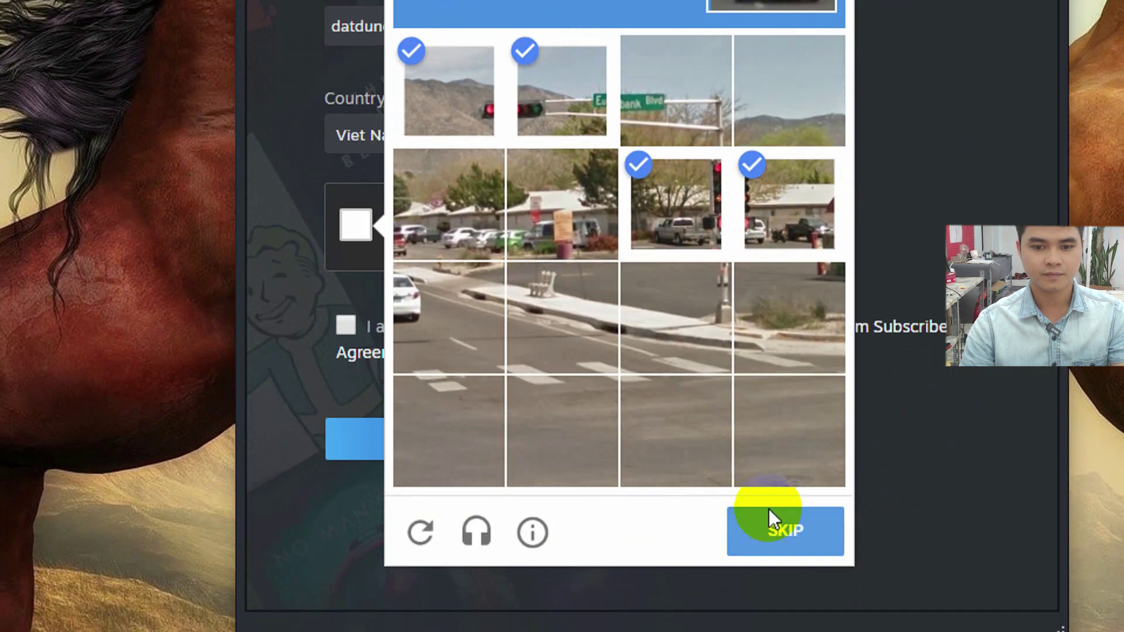
click(768, 509)
click(448, 134)
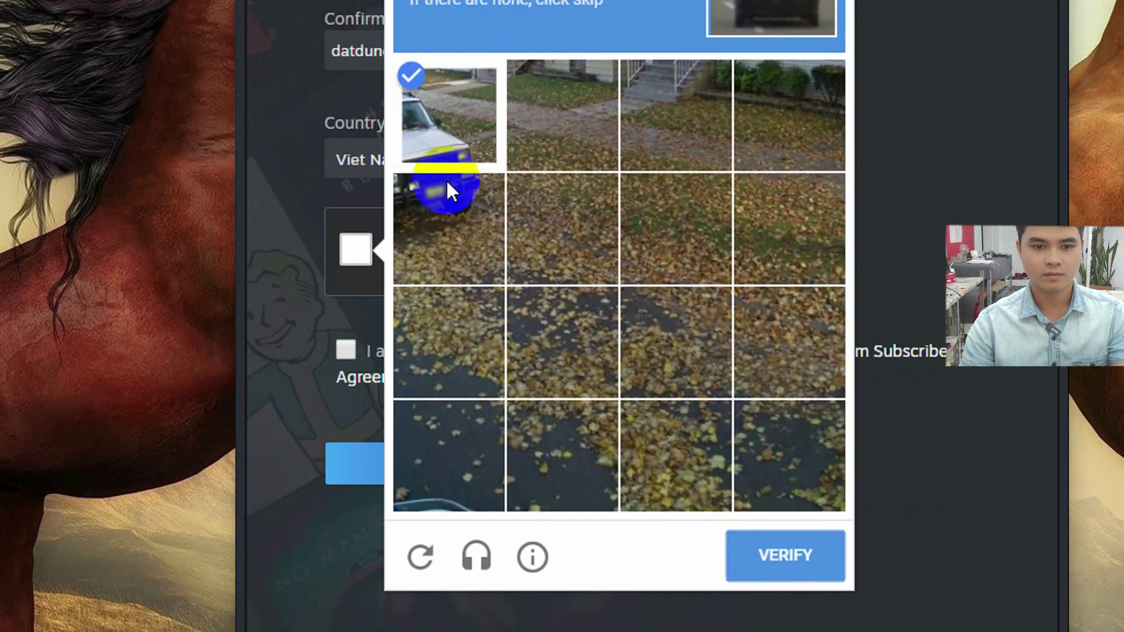
click(445, 176)
click(768, 555)
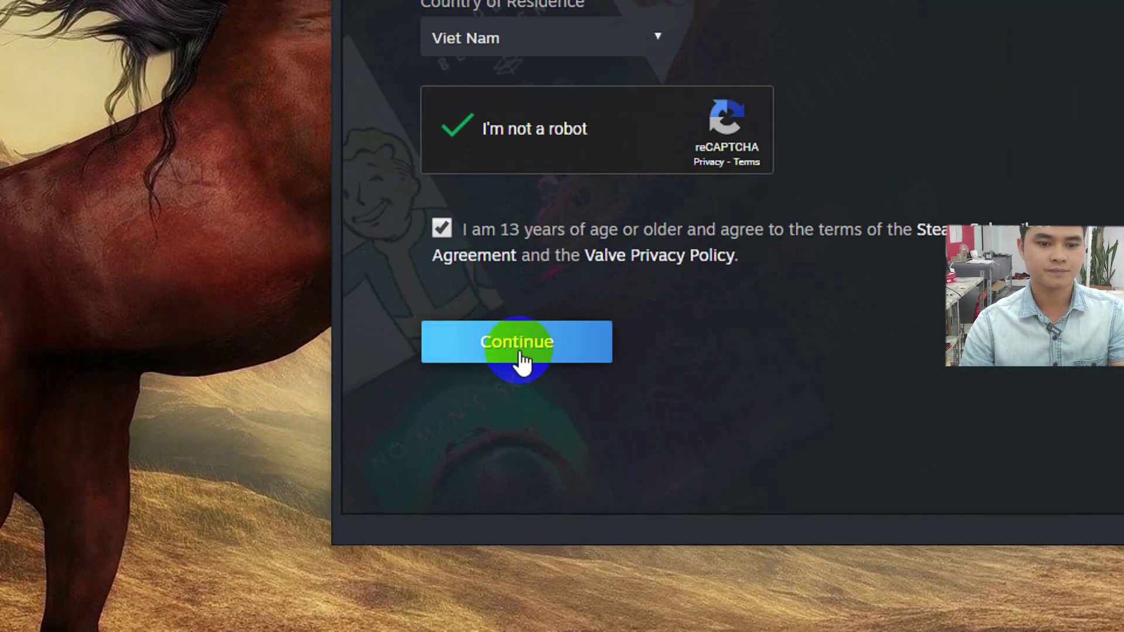
click(520, 352)
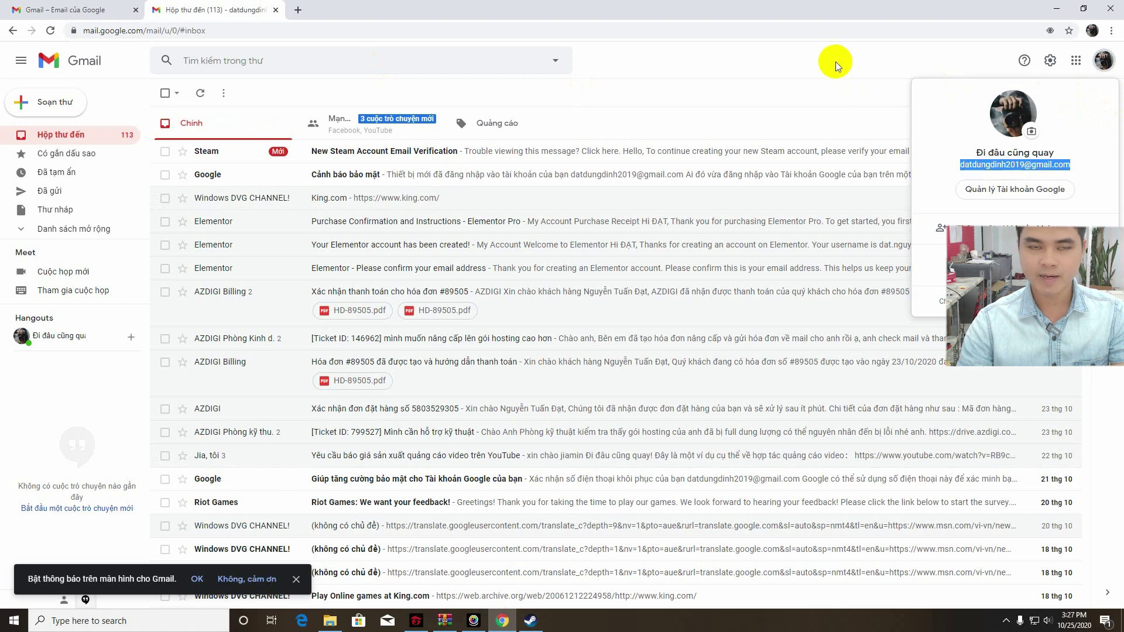
Open the New Steam Account Email Verification message and follow its 'Verify My Email Address' link
click(828, 55)
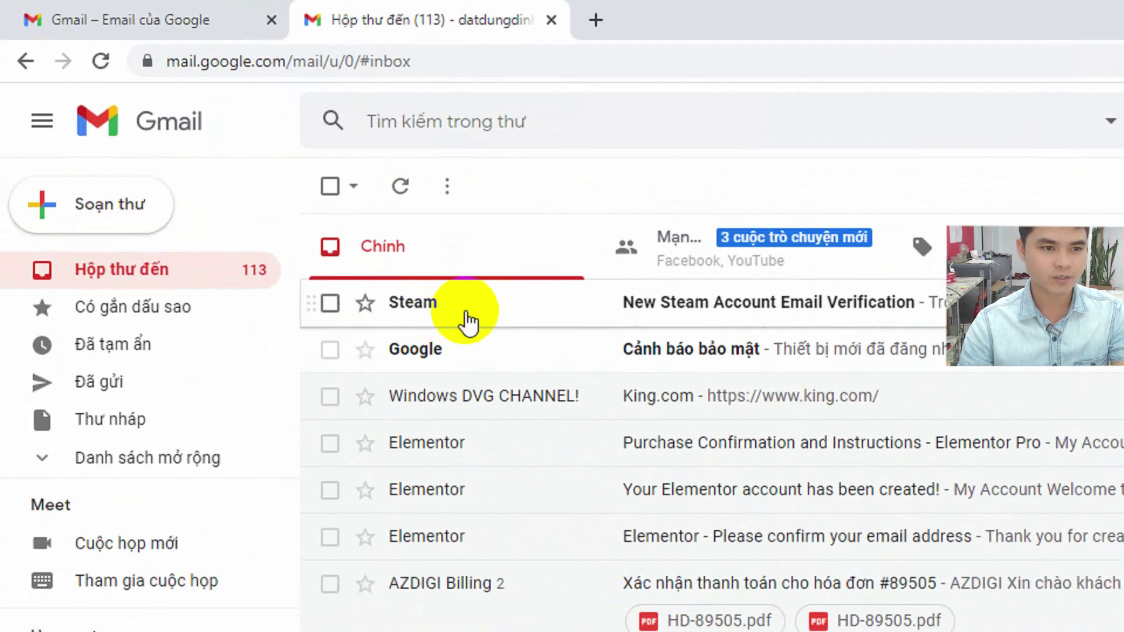
click(536, 317)
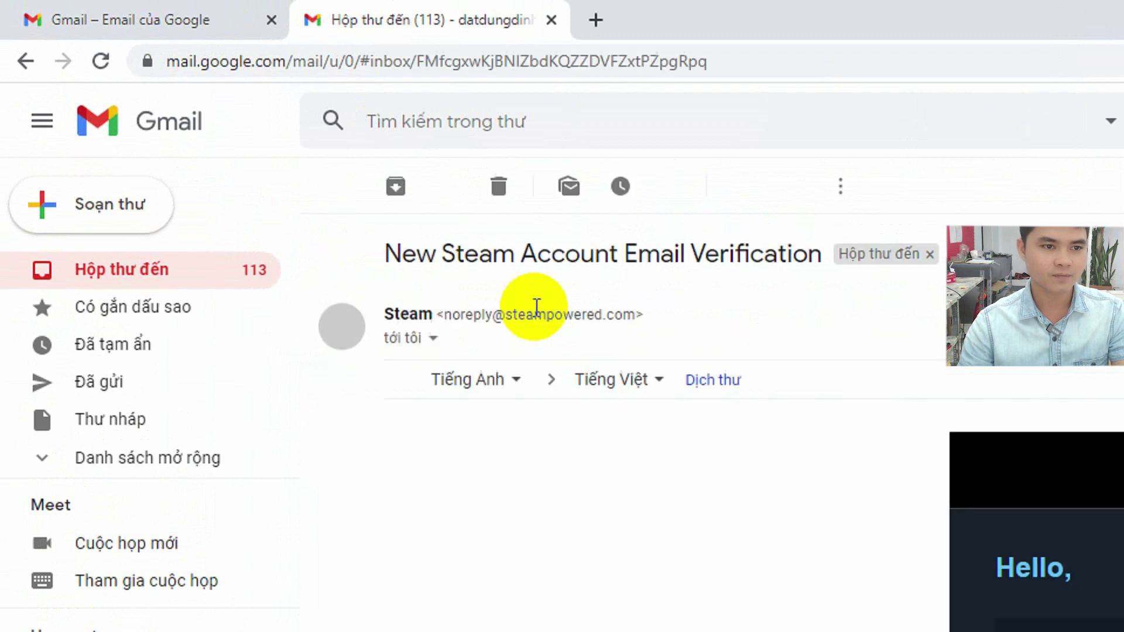
scroll(714, 357, down, 1)
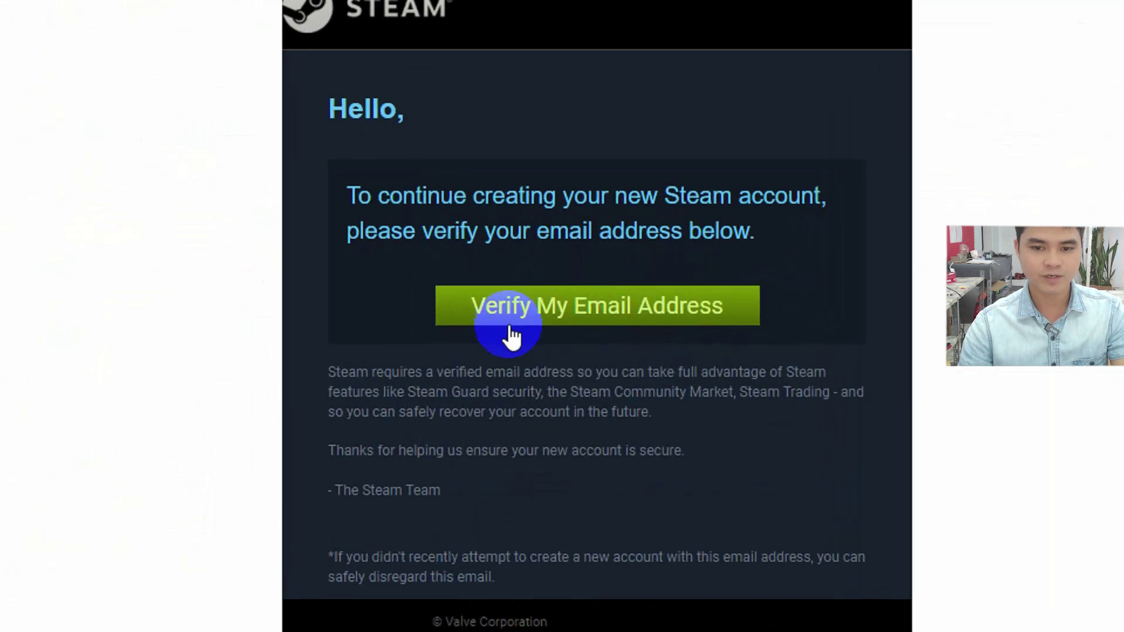
click(644, 320)
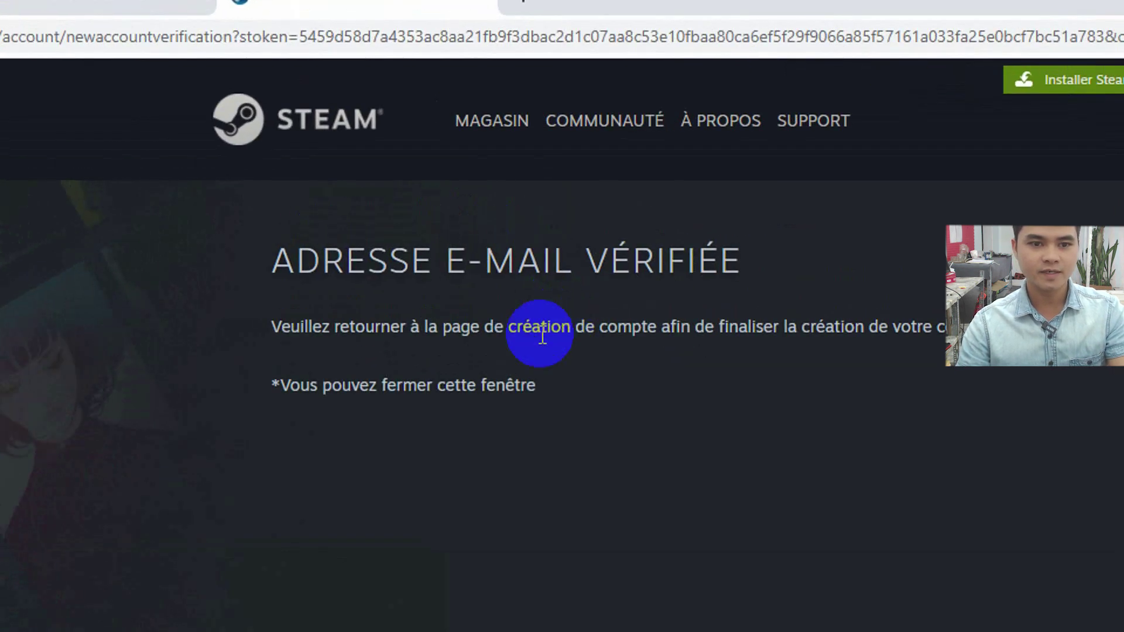
Translate the email-verified confirmation page into Tiếng Việt, then minimise the browser
drag(1022, 351, 270, 248)
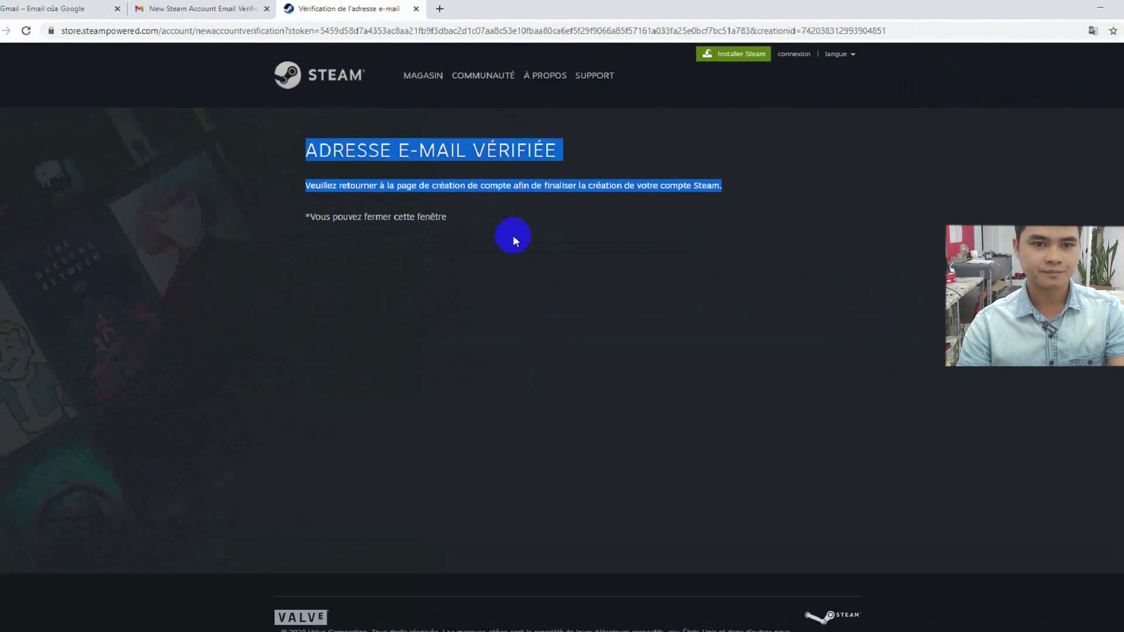
click(533, 277)
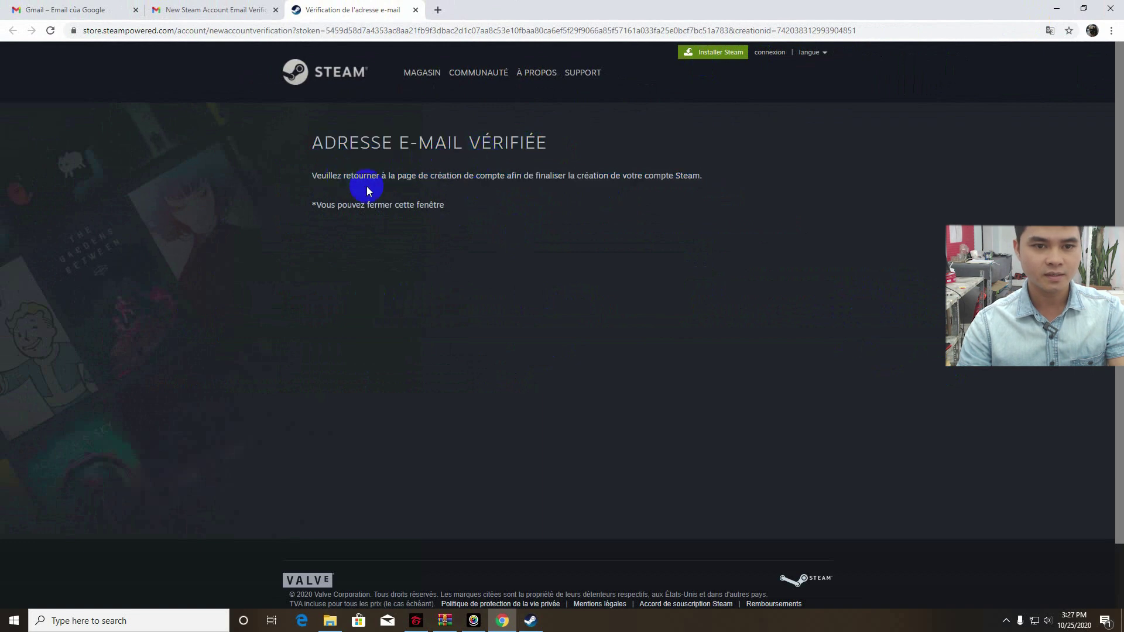
drag(444, 213, 352, 143)
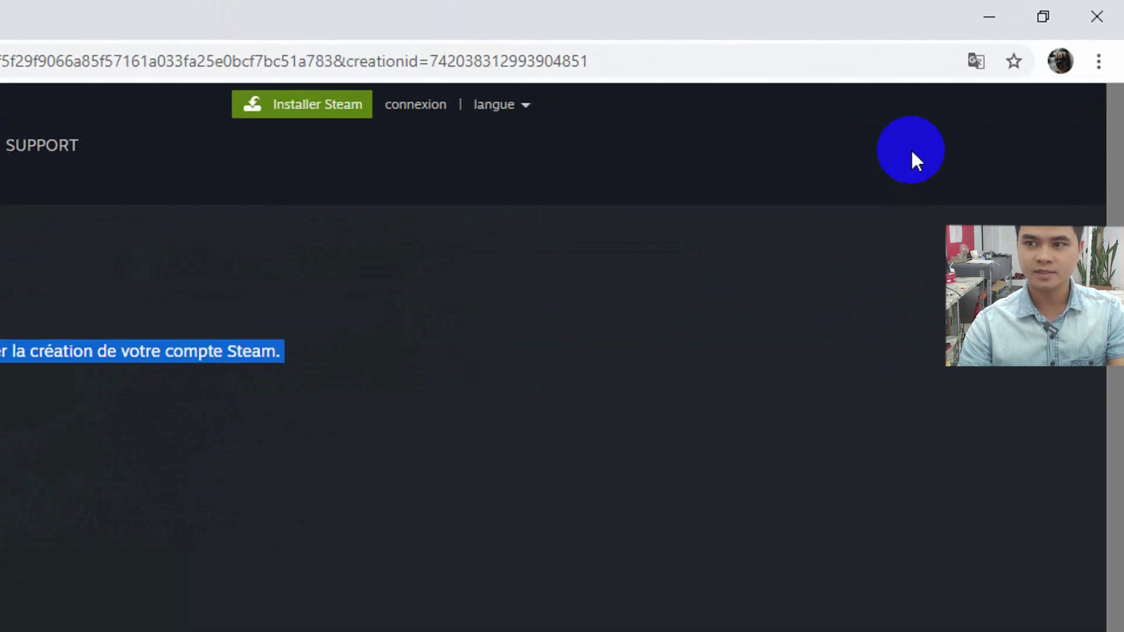
click(1049, 31)
click(995, 58)
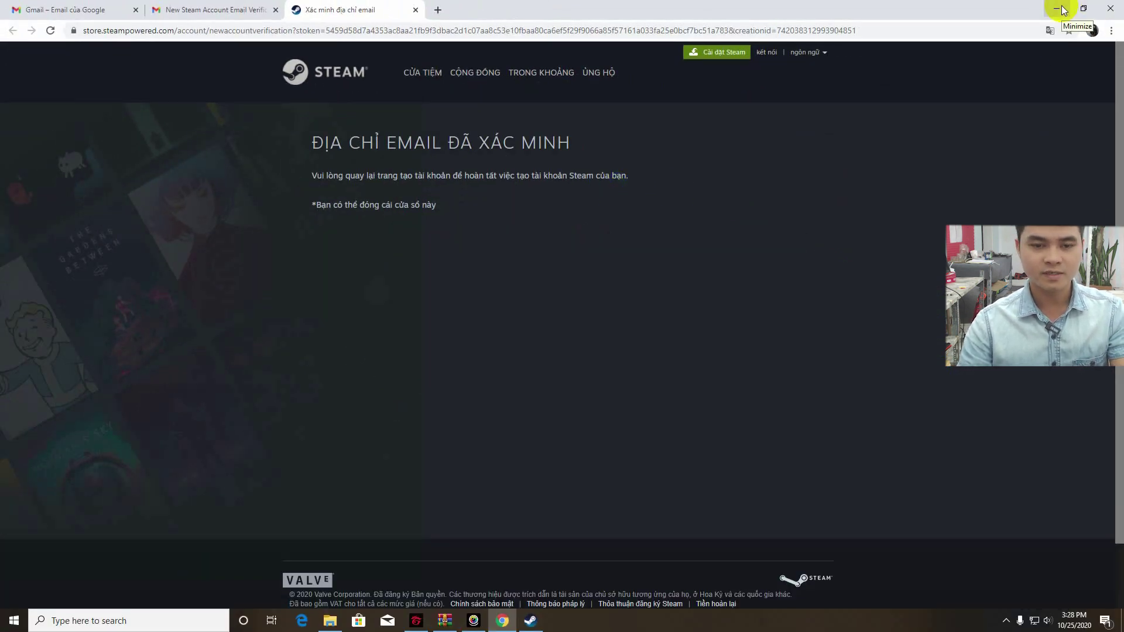
click(1057, 9)
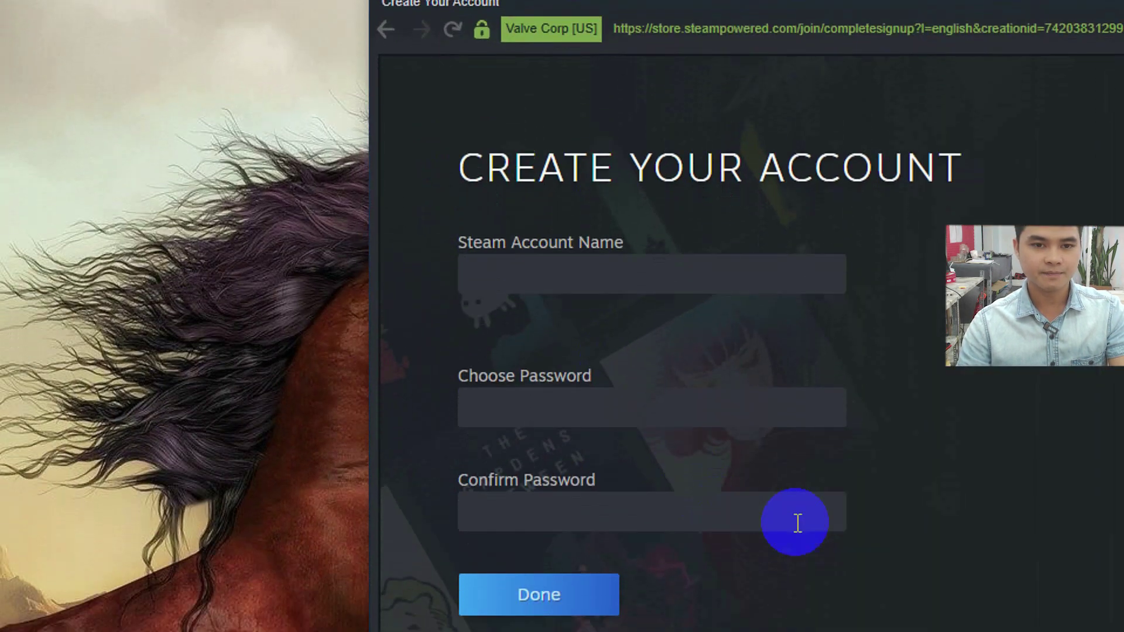
Enter a new account name, set and confirm a password, submit, and continue past the success dialog
click(593, 282)
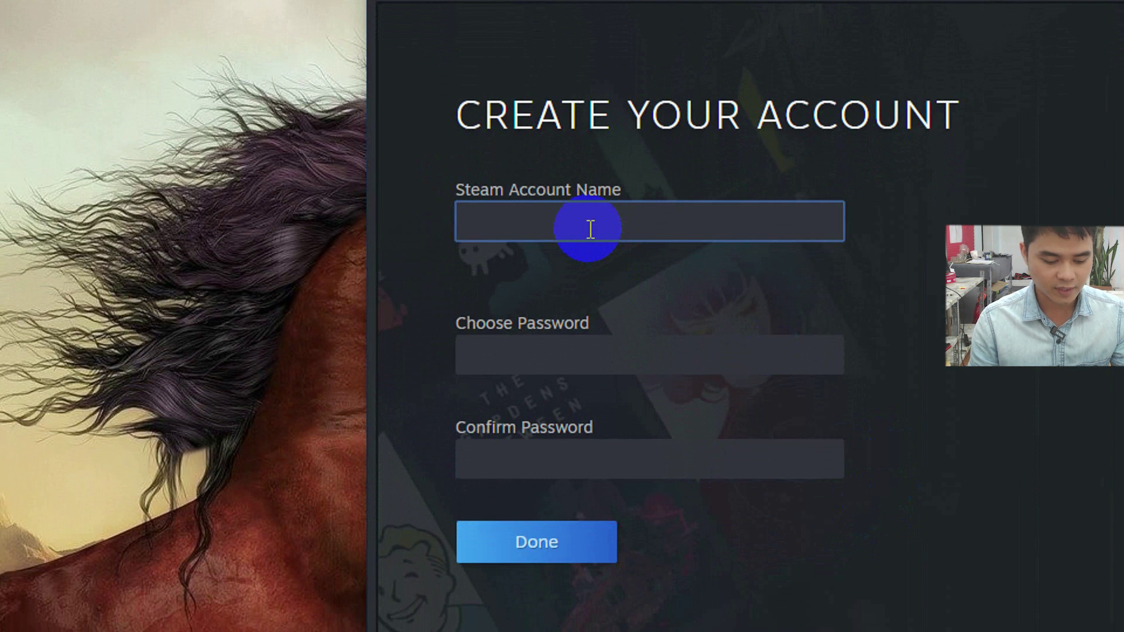
text(DATDUNGD)
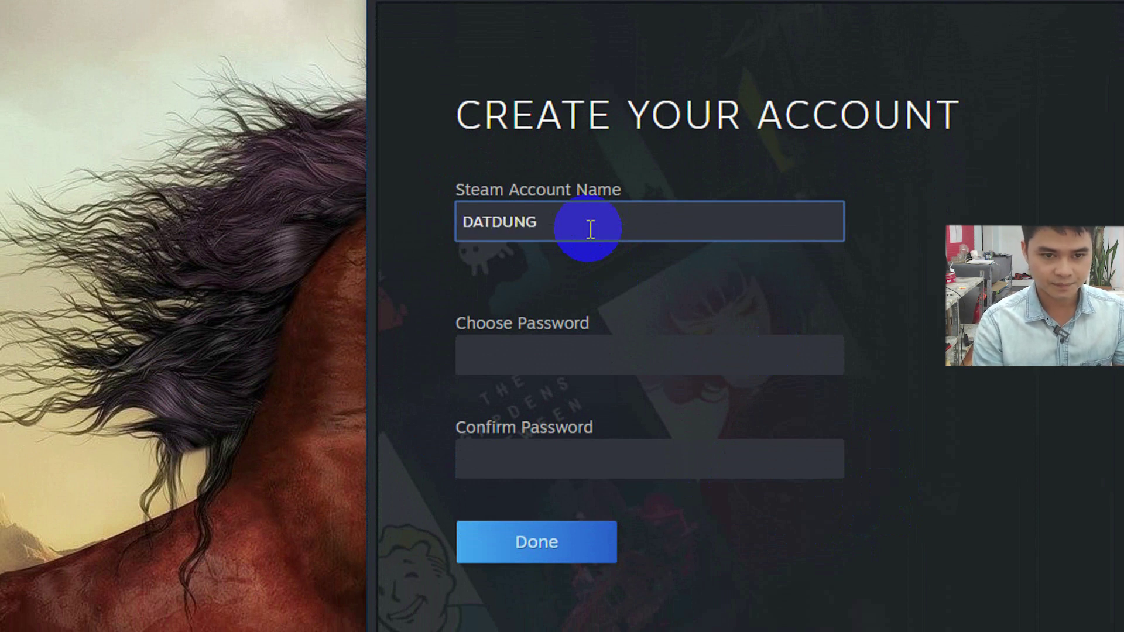
key(BackSpace)
key(BackSpace)
key(BackSpace)
key(BackSpace)
key(BackSpace)
key(BackSpace)
key(BackSpace)
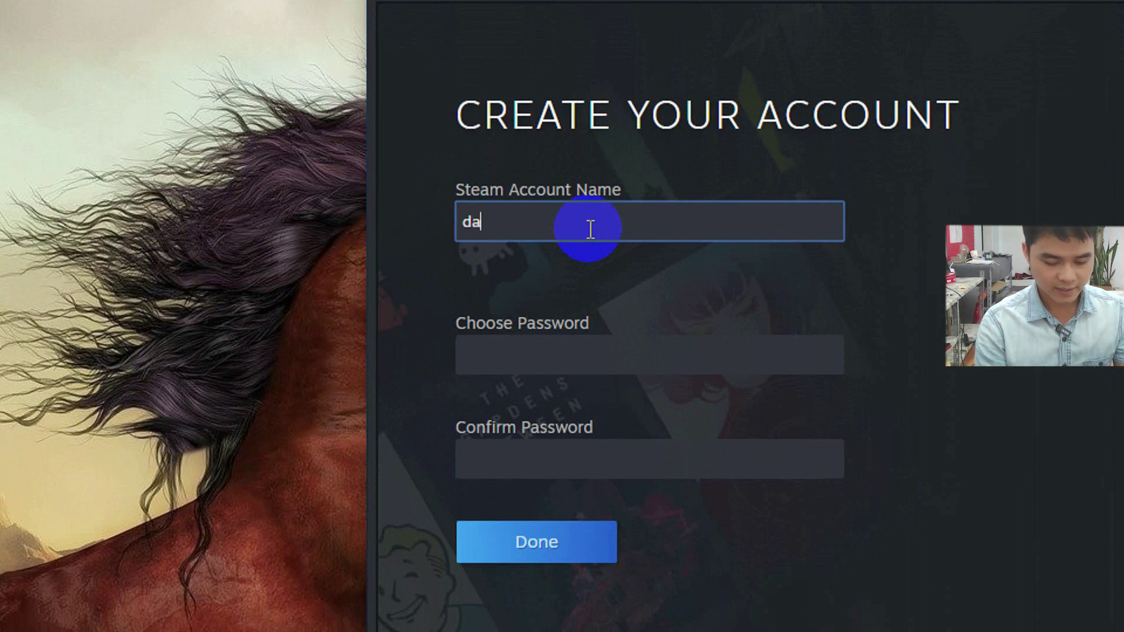
text(datdungdinh2019)
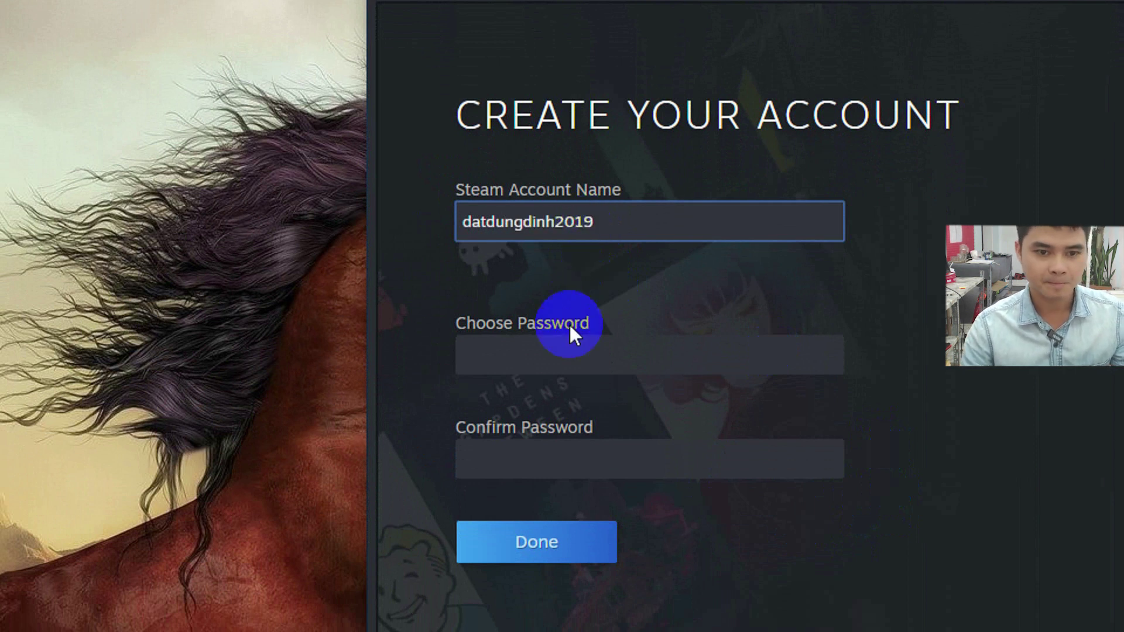
click(559, 363)
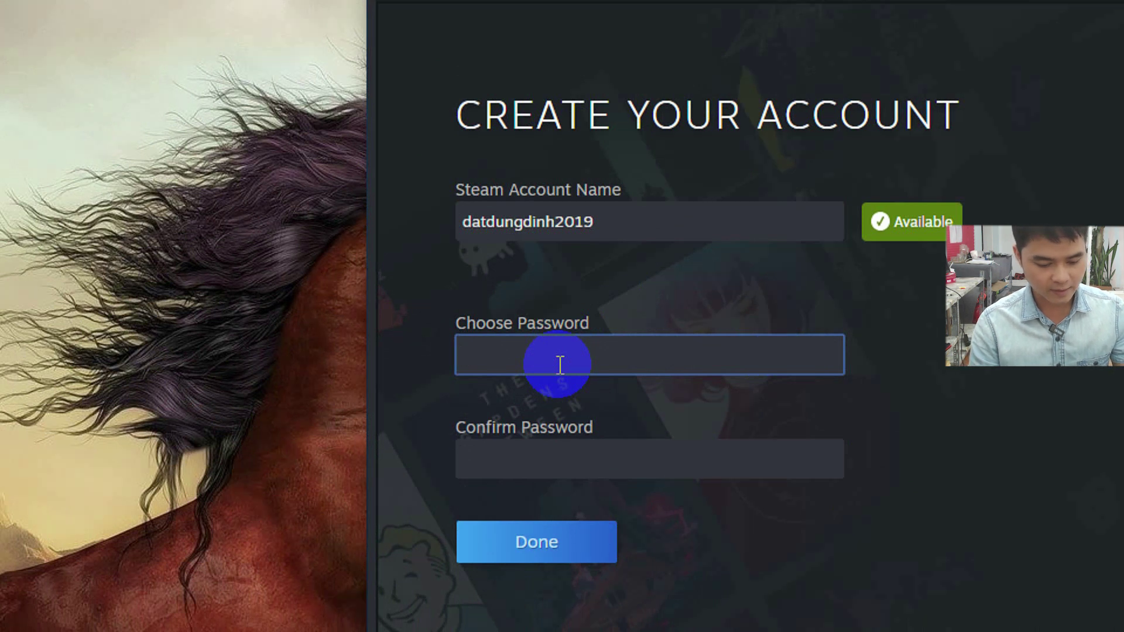
text(•••••••)
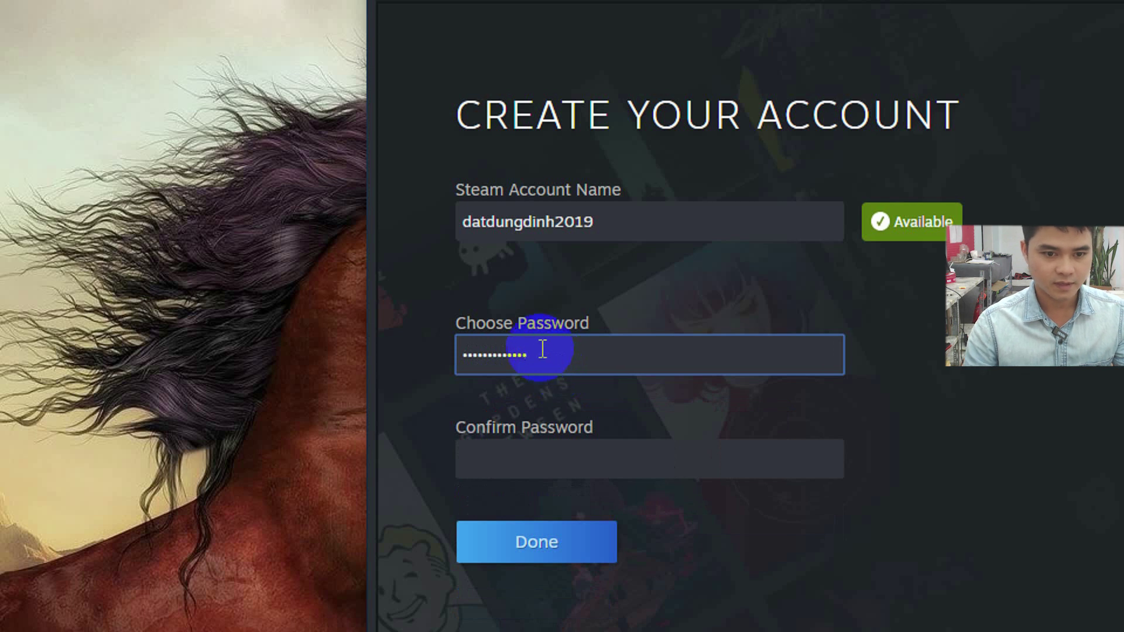
click(551, 463)
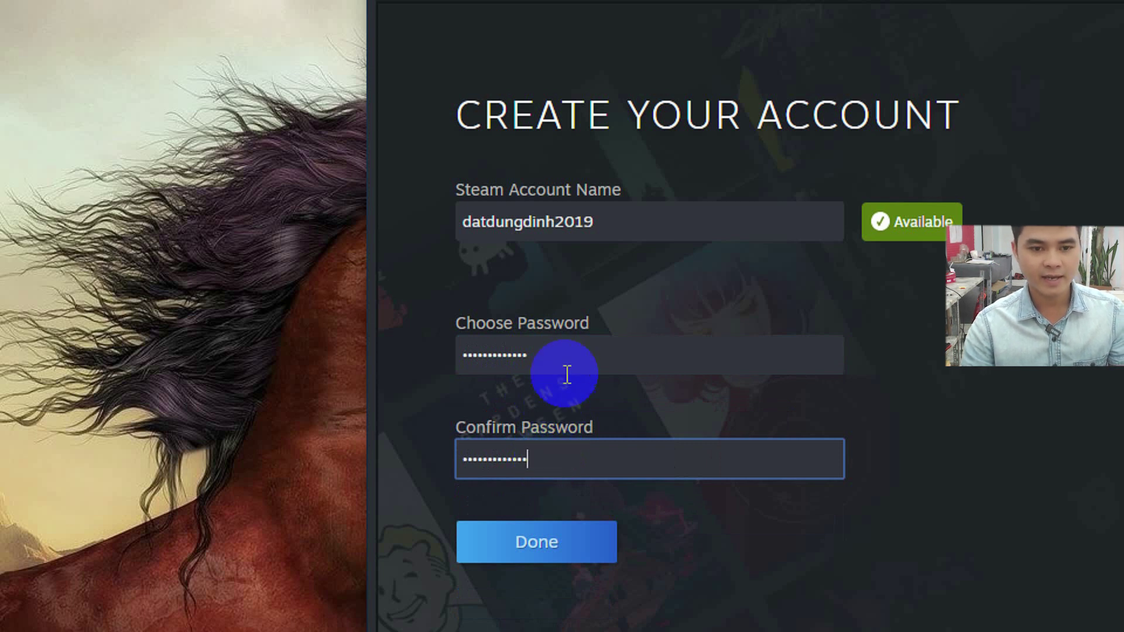
double_click(567, 370)
double_click(557, 472)
drag(615, 236, 378, 225)
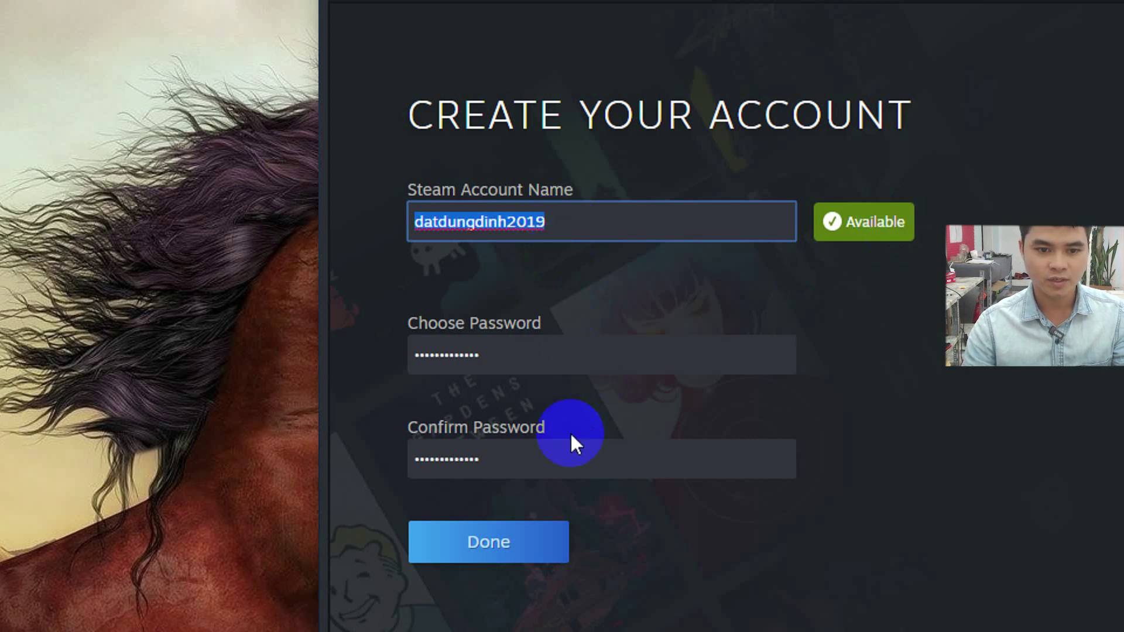
click(534, 545)
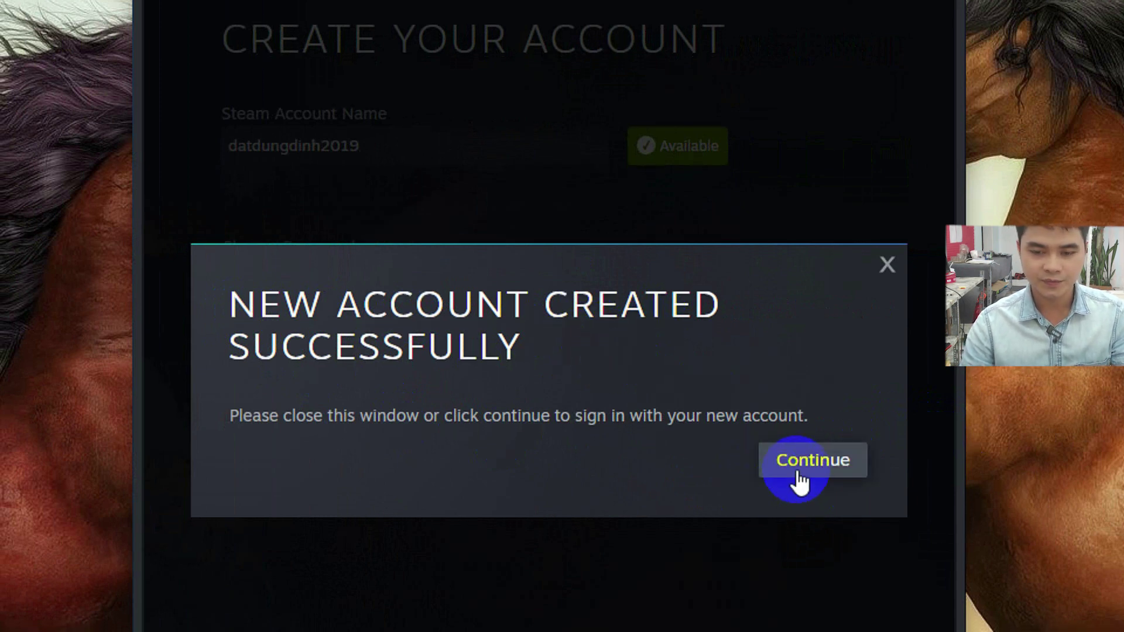
click(797, 476)
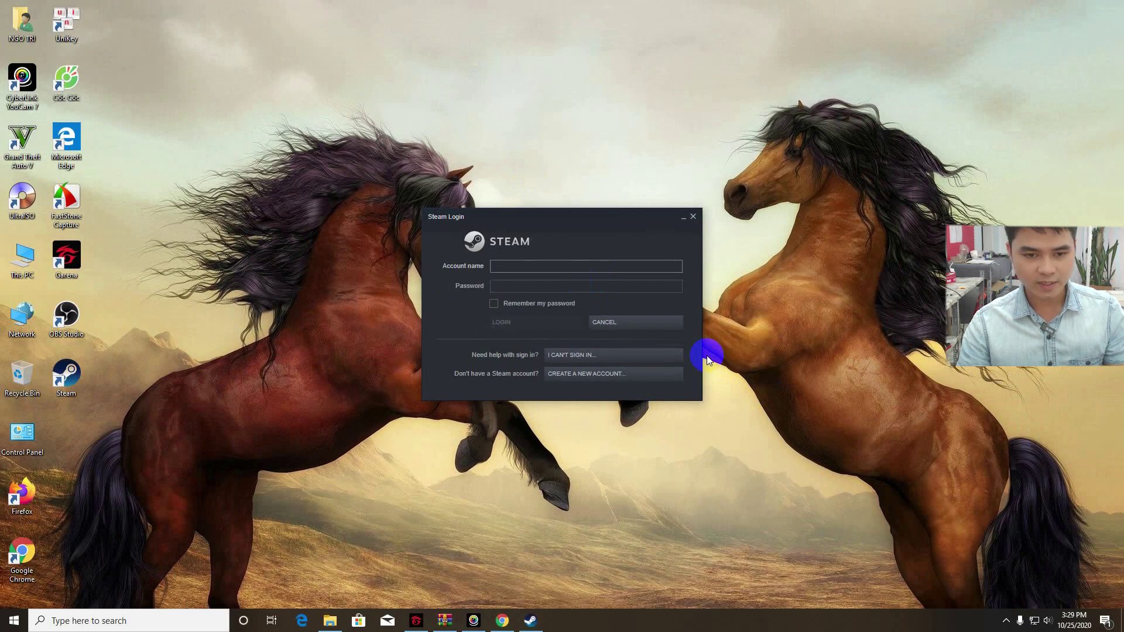
Log in with the new account name and password, with Remember my password ticked
click(524, 268)
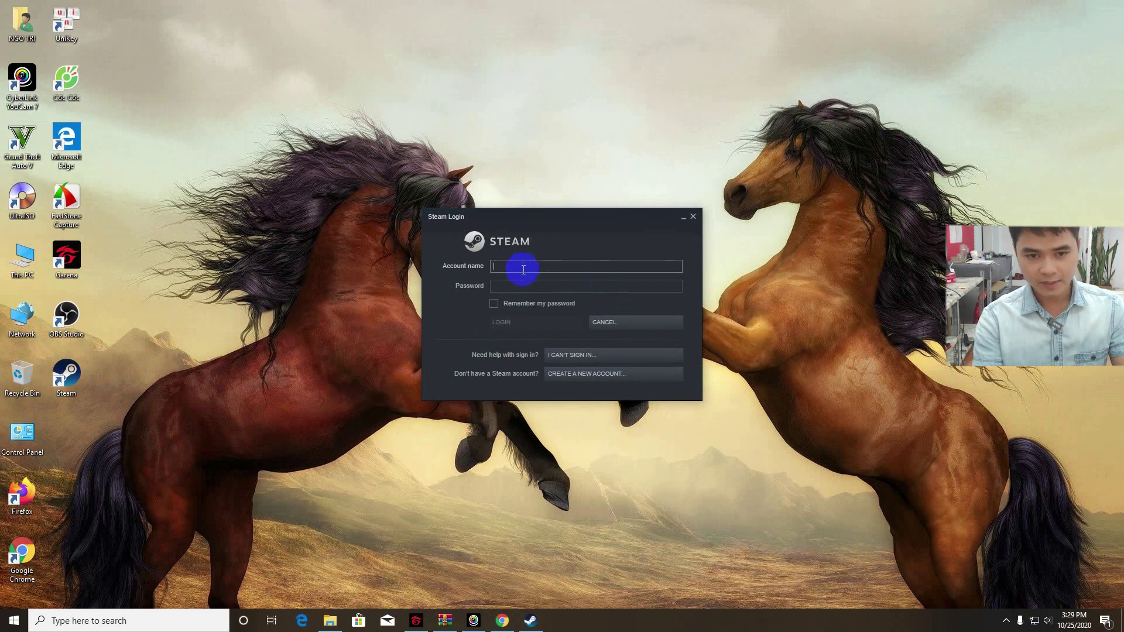
text(datdungdinh2019)
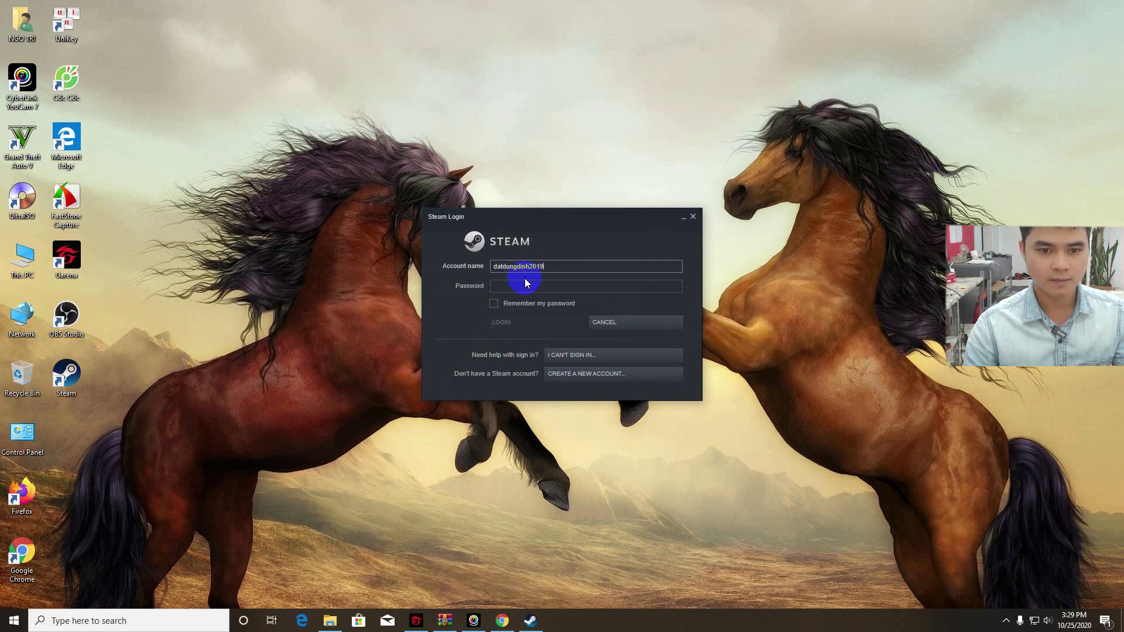
click(520, 286)
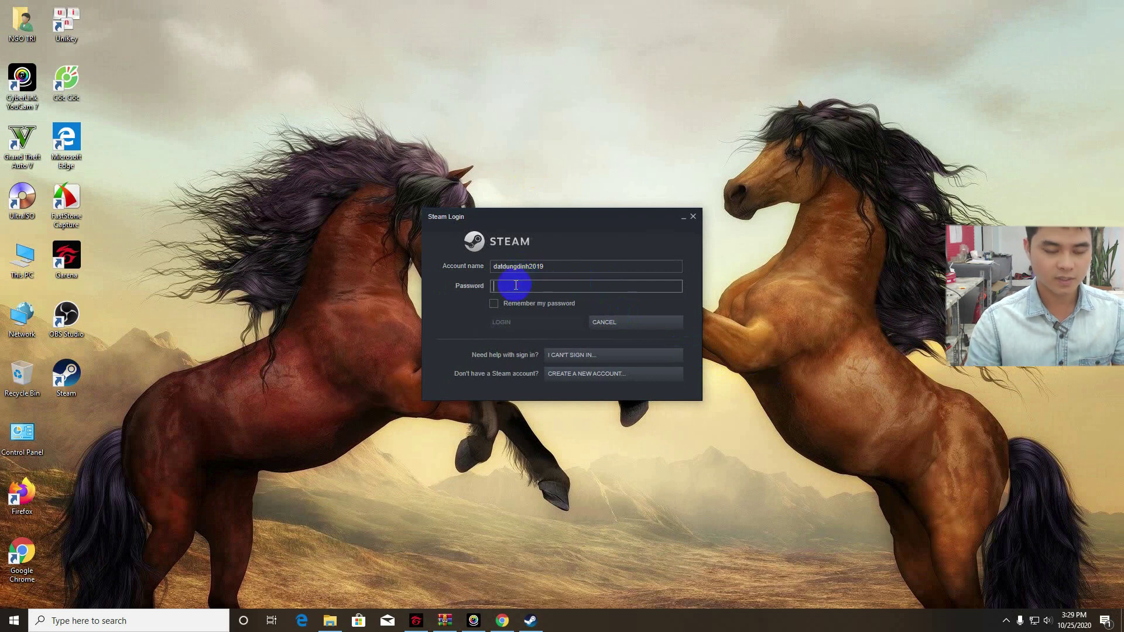
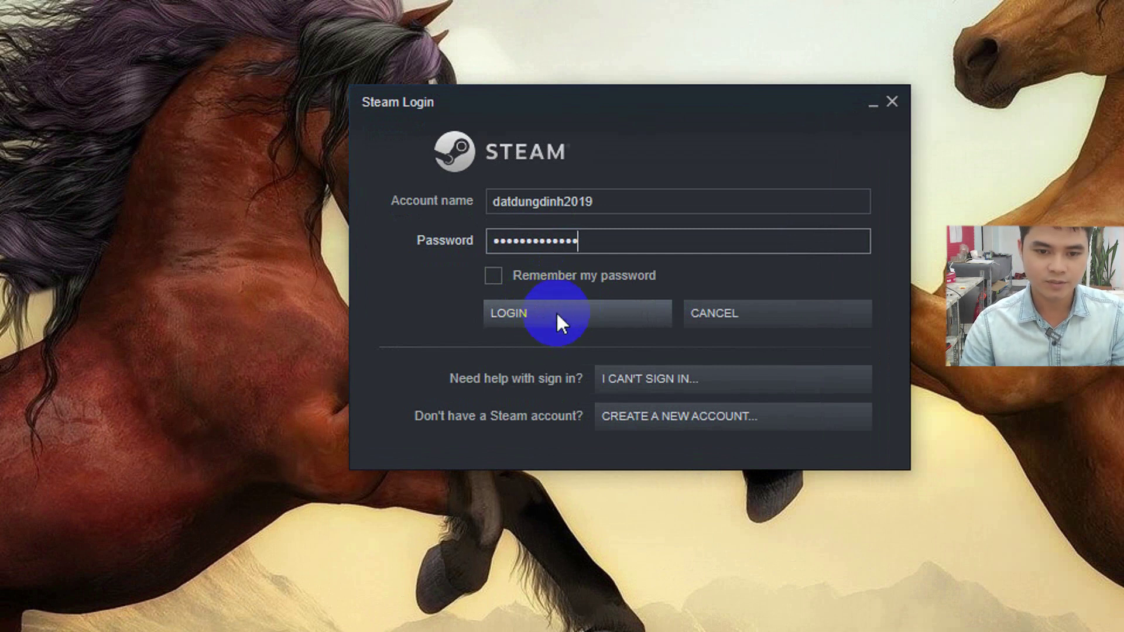
click(495, 279)
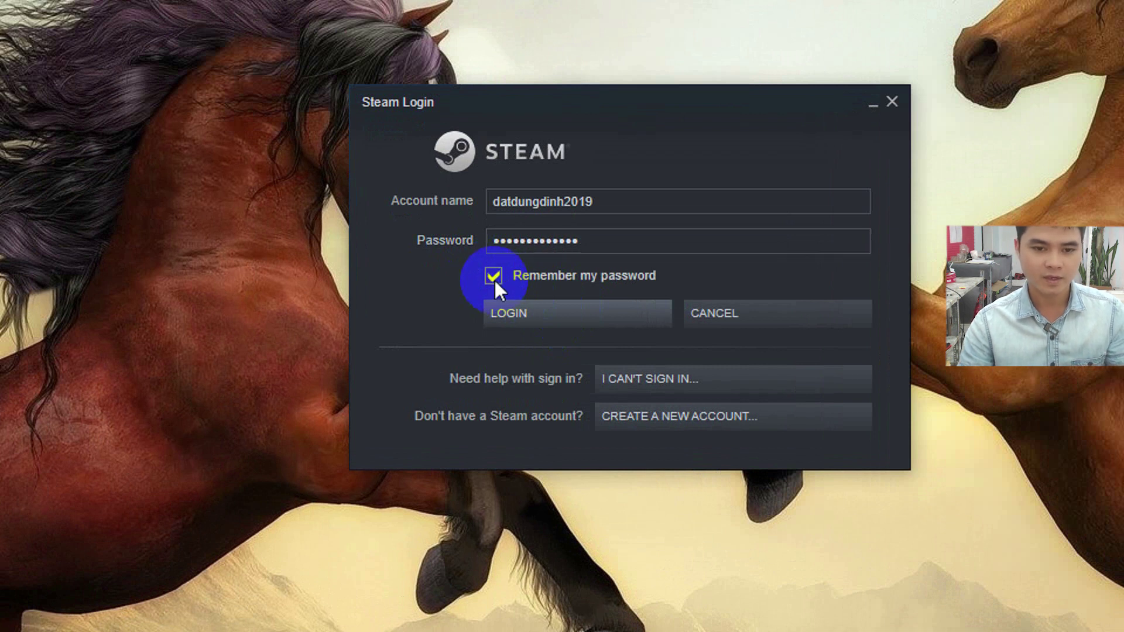
click(532, 312)
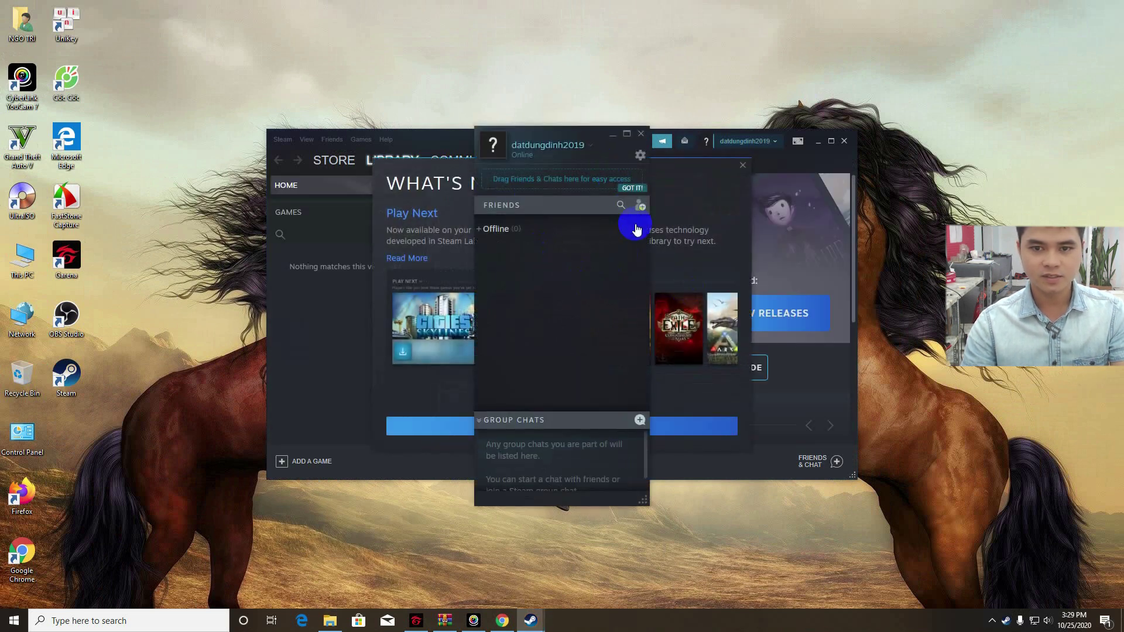
Close the Friends & Chat window and What's New overlay, then browse the Store, Community and Library tabs
click(641, 133)
click(743, 166)
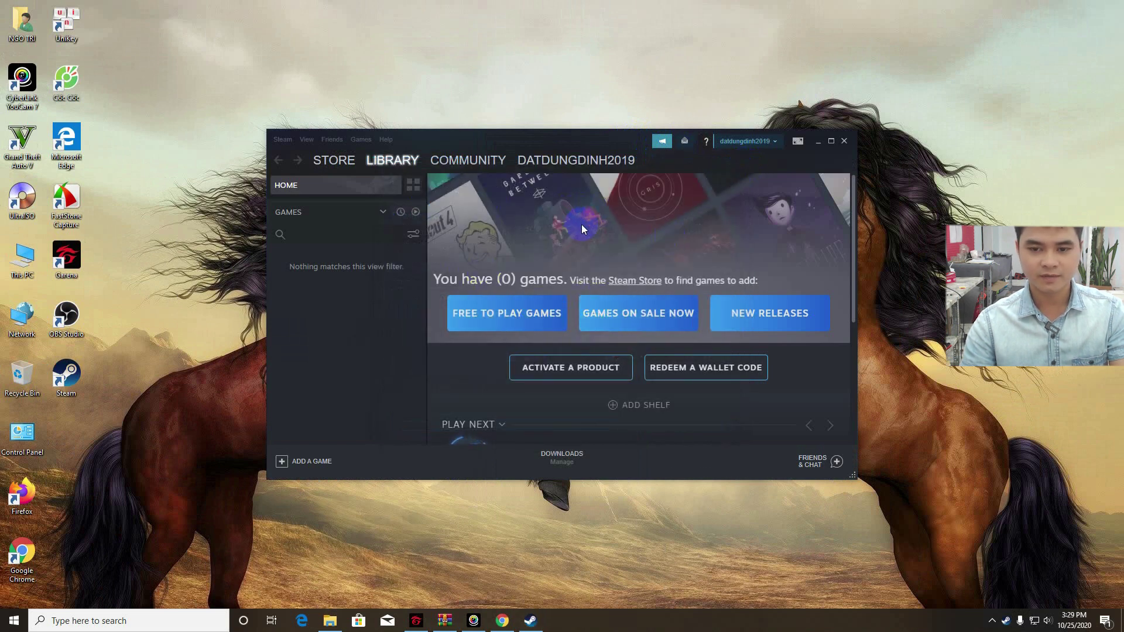
click(351, 162)
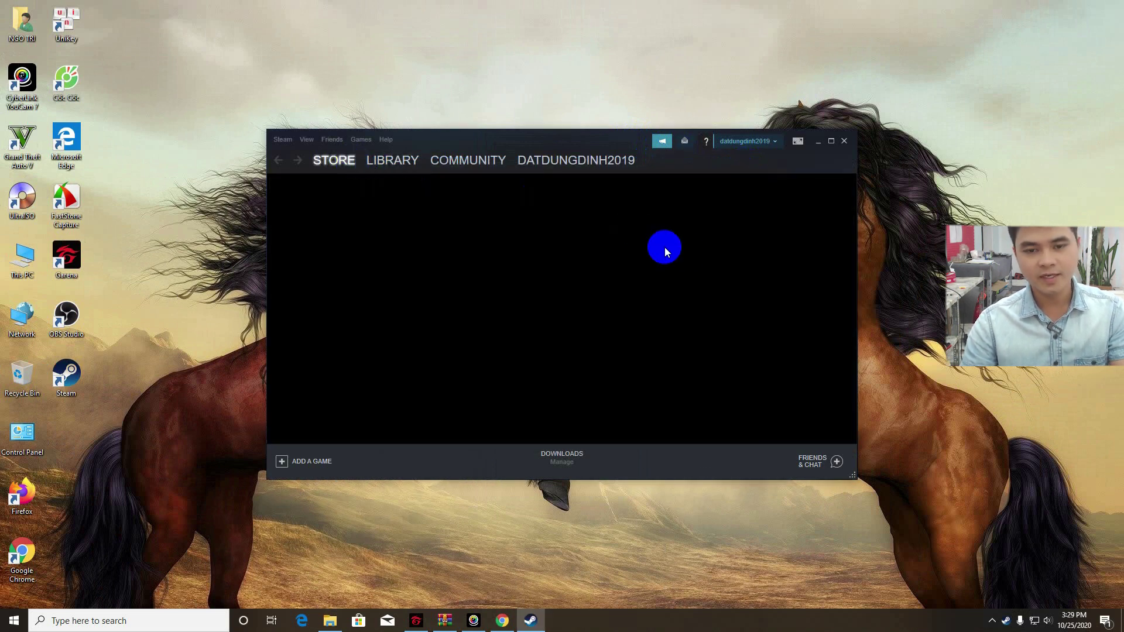
click(393, 160)
click(474, 163)
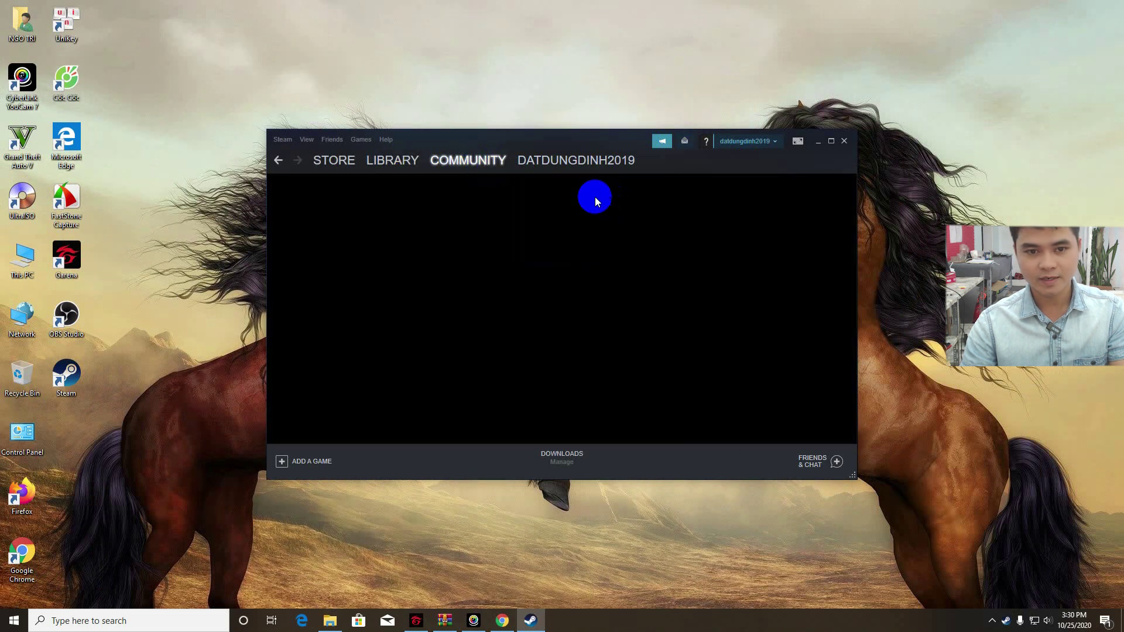
click(374, 164)
click(331, 160)
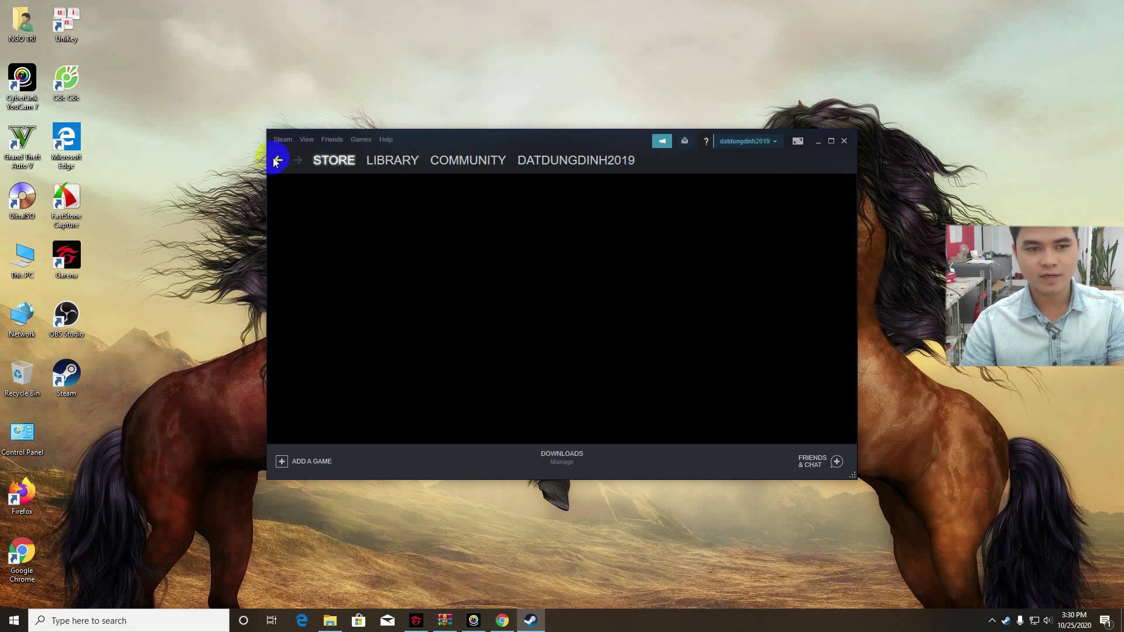
click(279, 161)
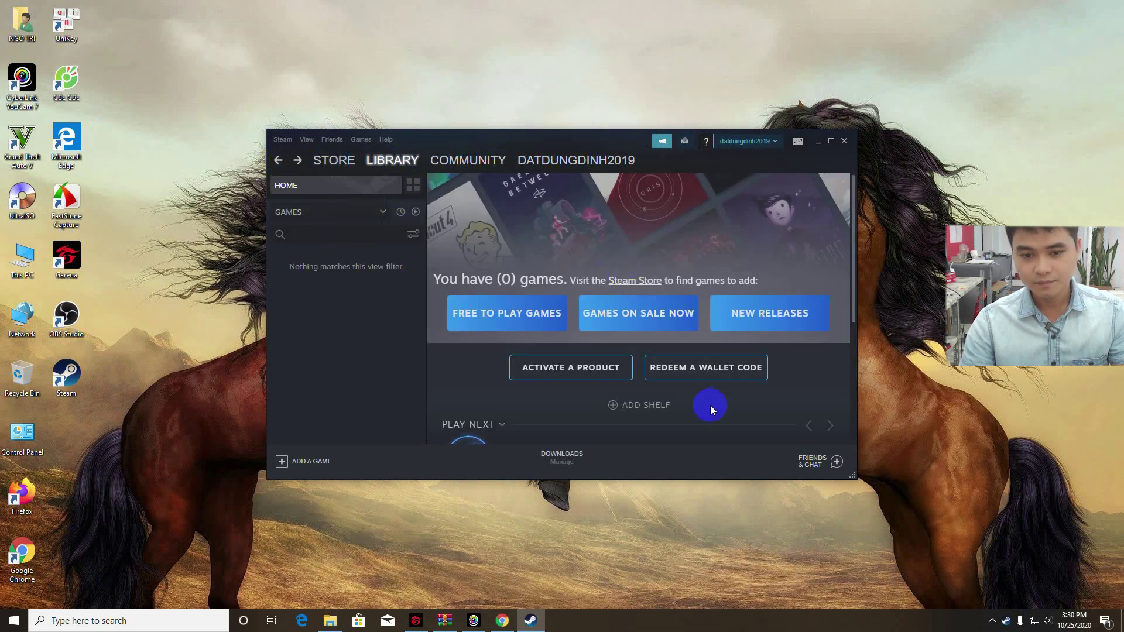
scroll(709, 402, down, 2)
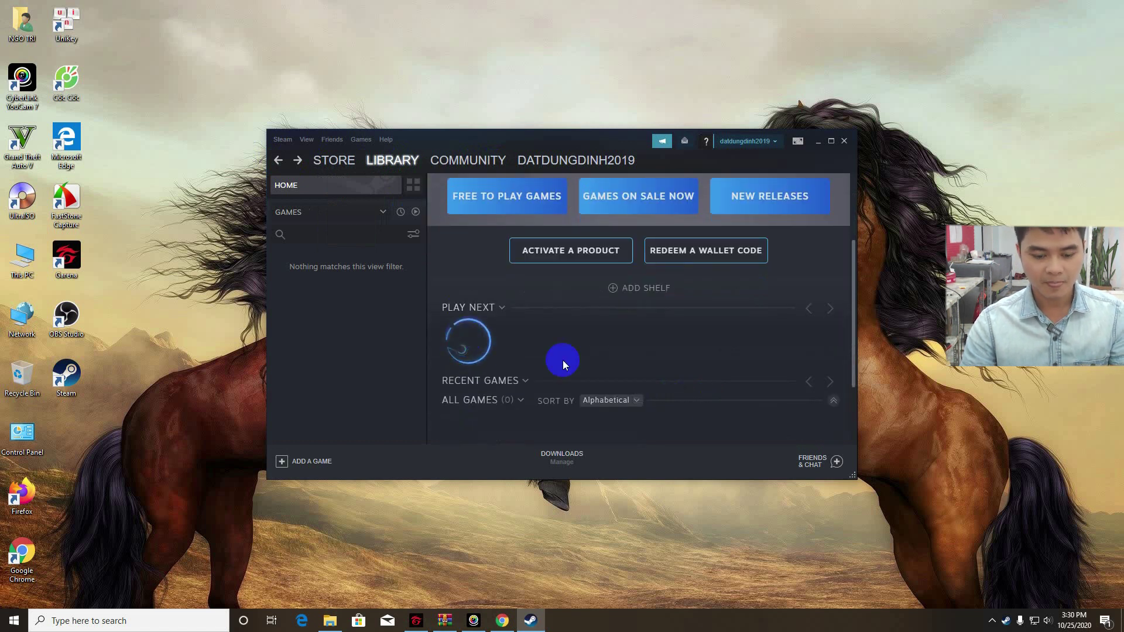
scroll(568, 370, up, 2)
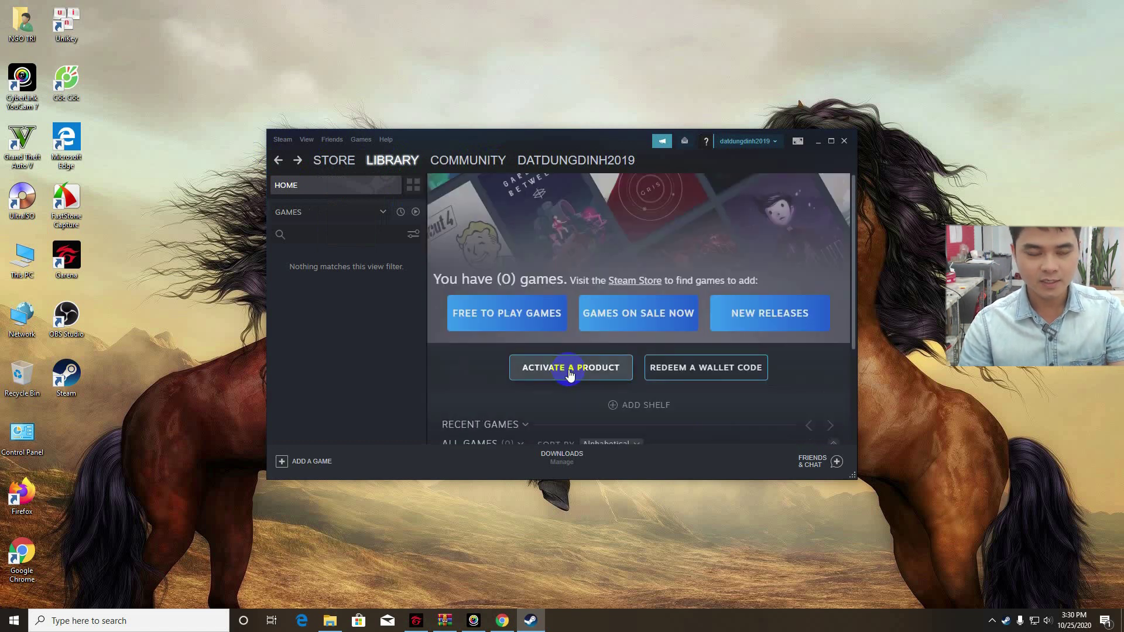
scroll(571, 373, down, 2)
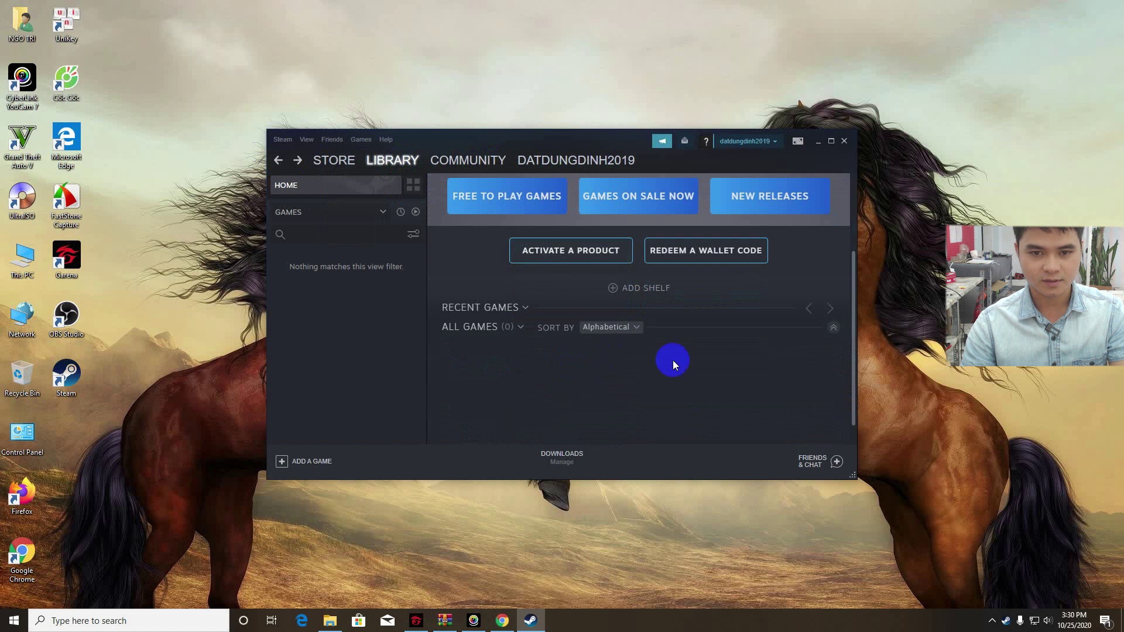
scroll(580, 350, up, 2)
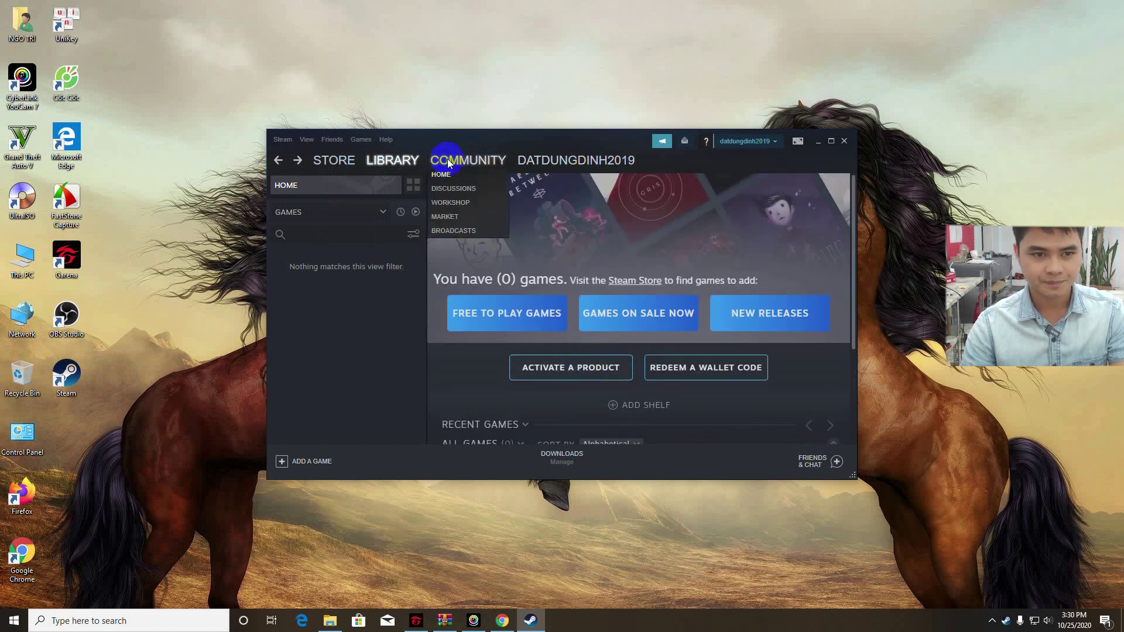
Open the account's community profile welcome page, then switch back to the web browser
click(337, 160)
click(574, 159)
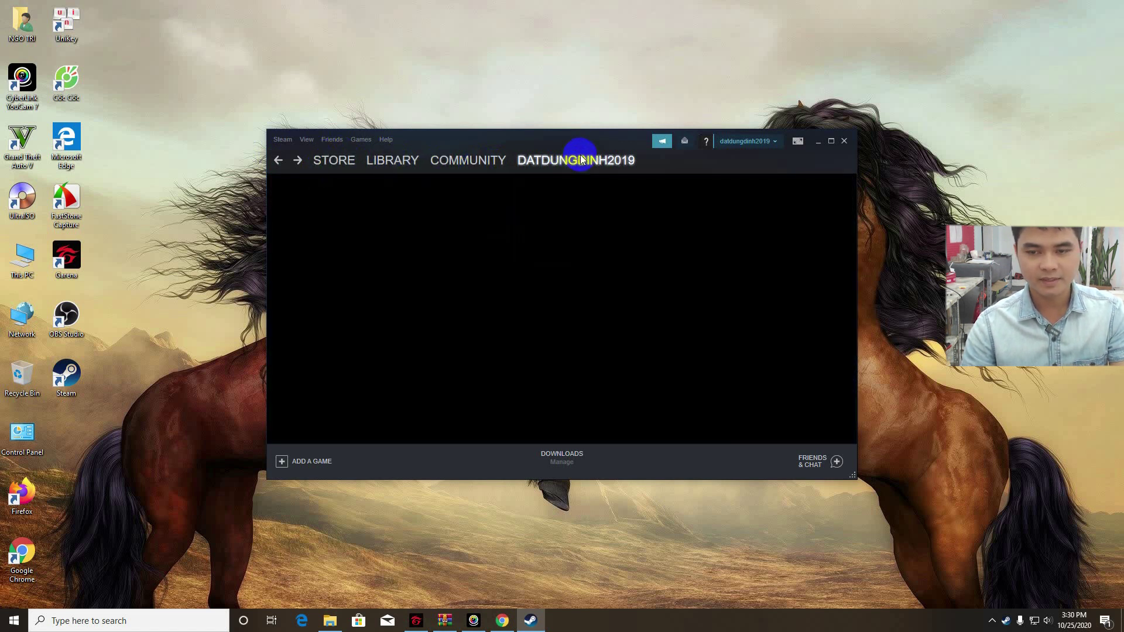
mouse_move(339, 165)
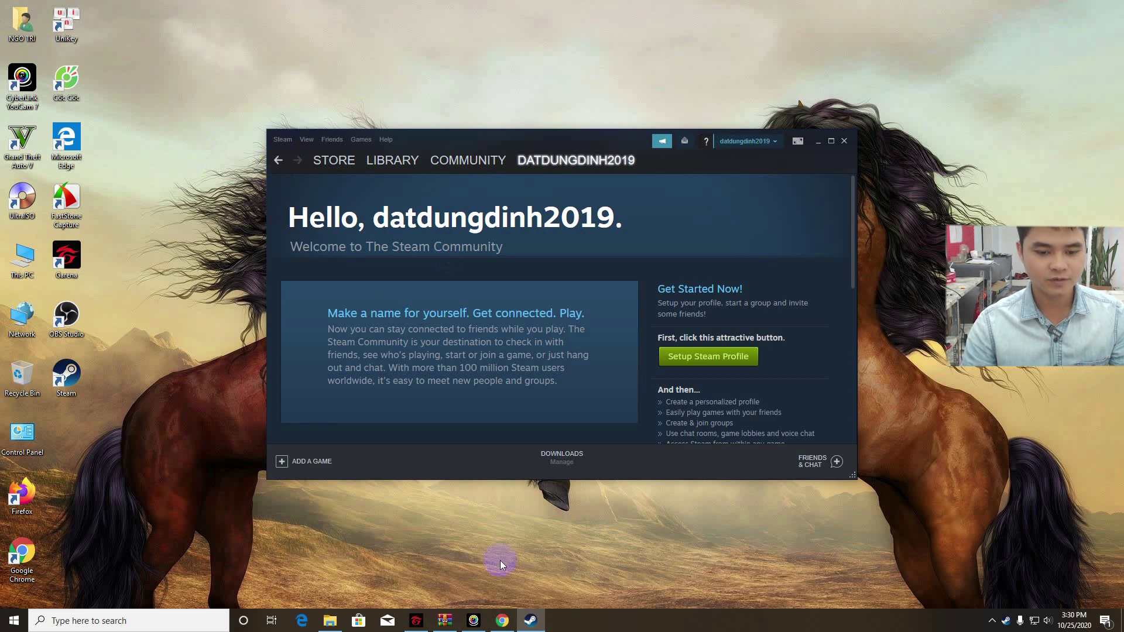
click(503, 620)
Go to Google and search for 'mua acc pubg pc'
click(253, 37)
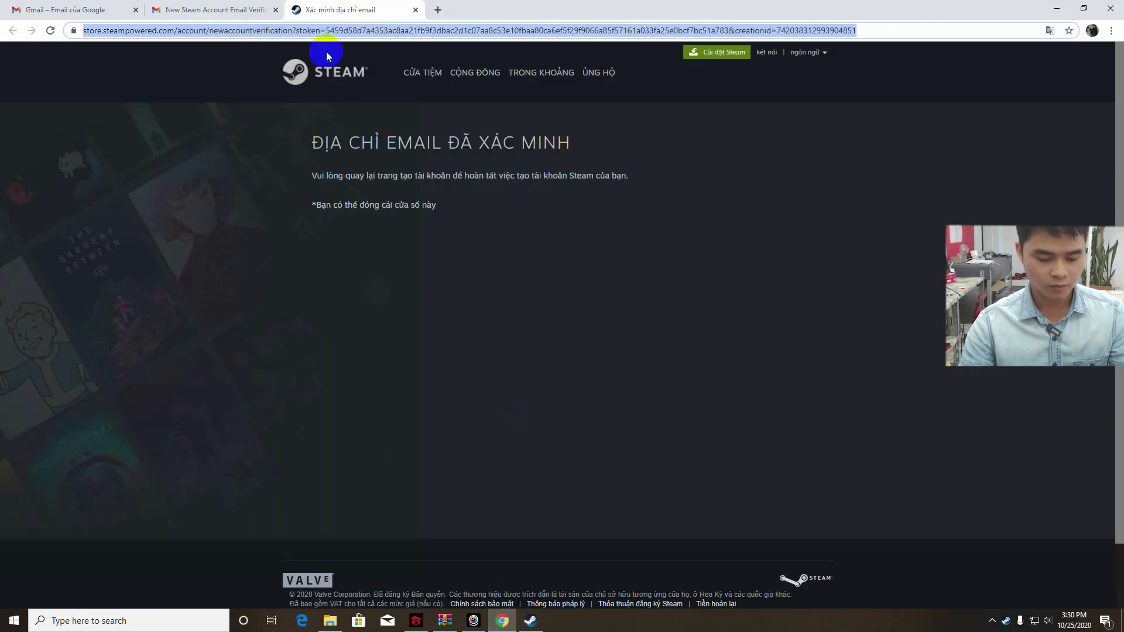
text(google)
click(115, 101)
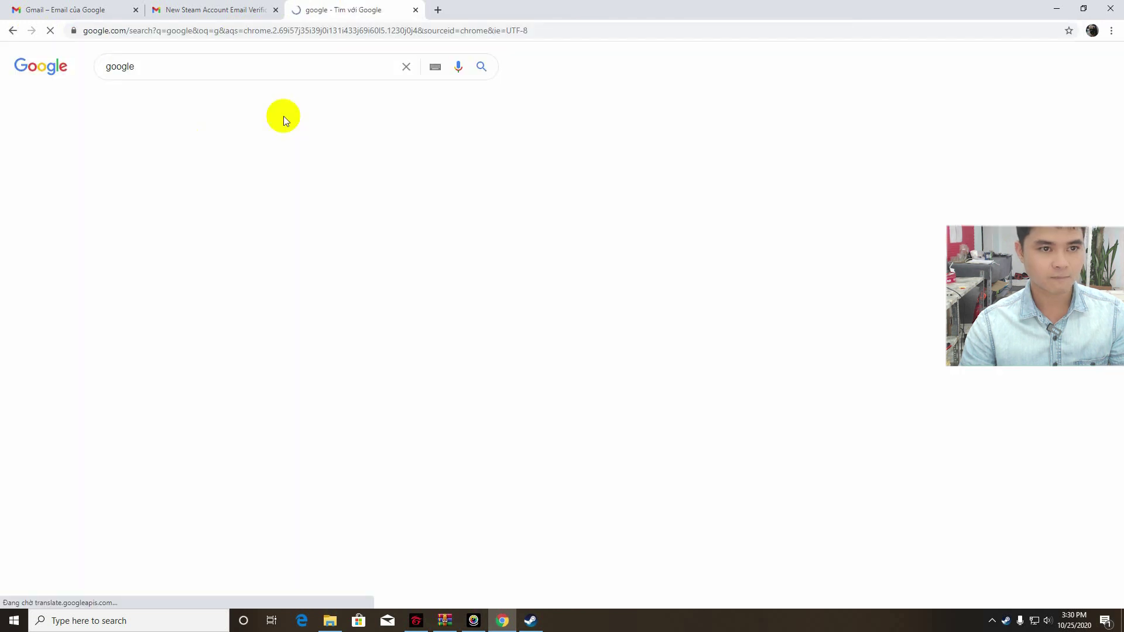
double_click(120, 66)
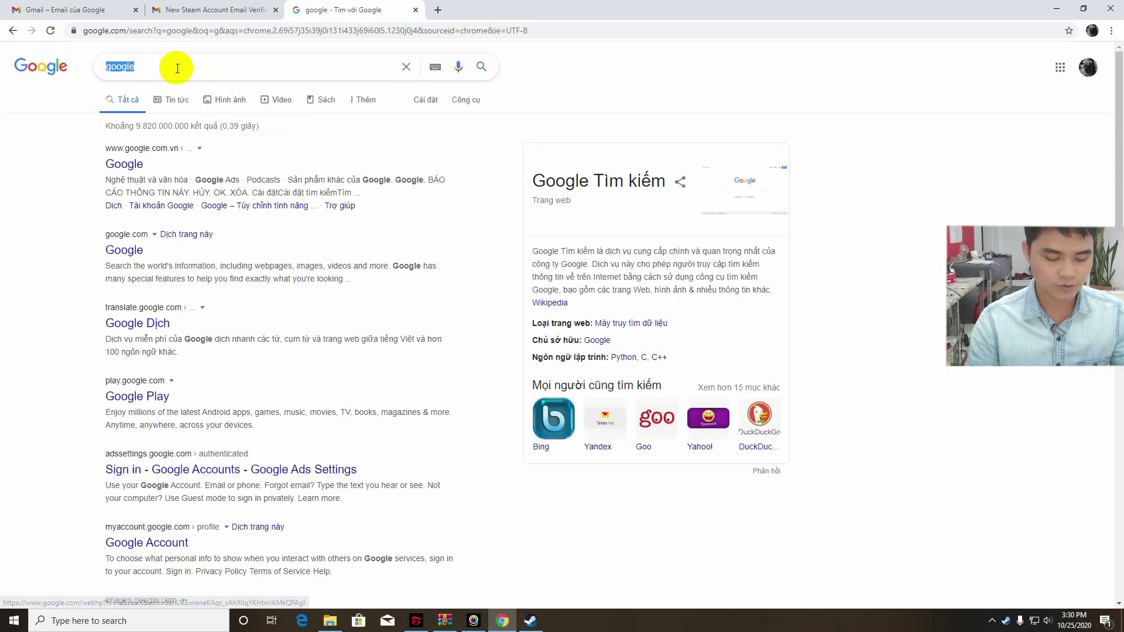
text(mua a)
text(c)
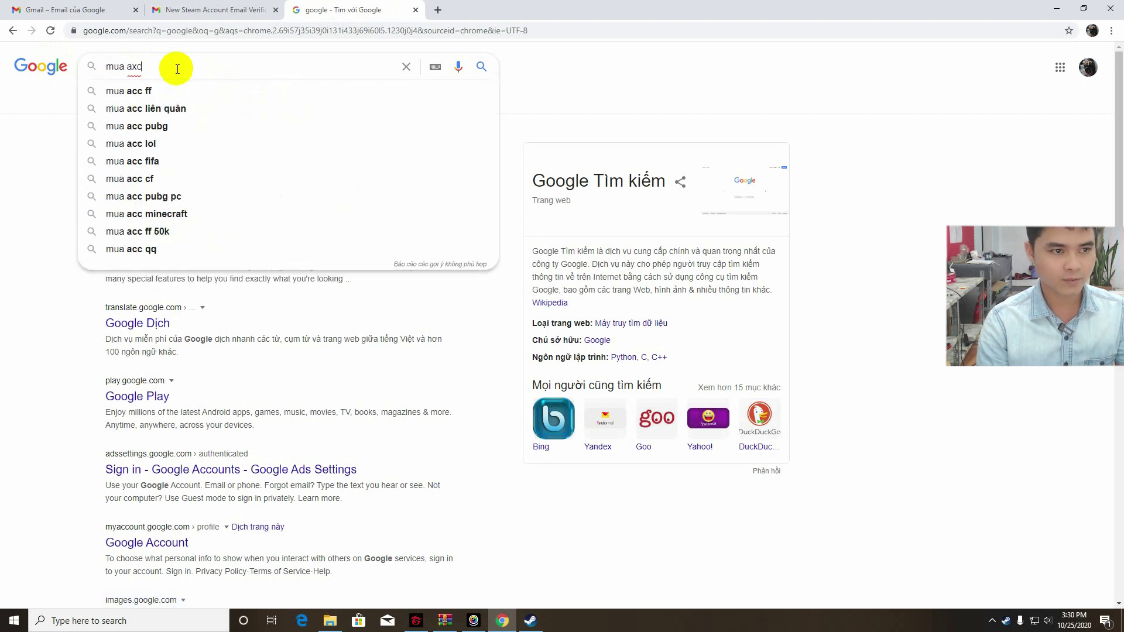
text(c pub)
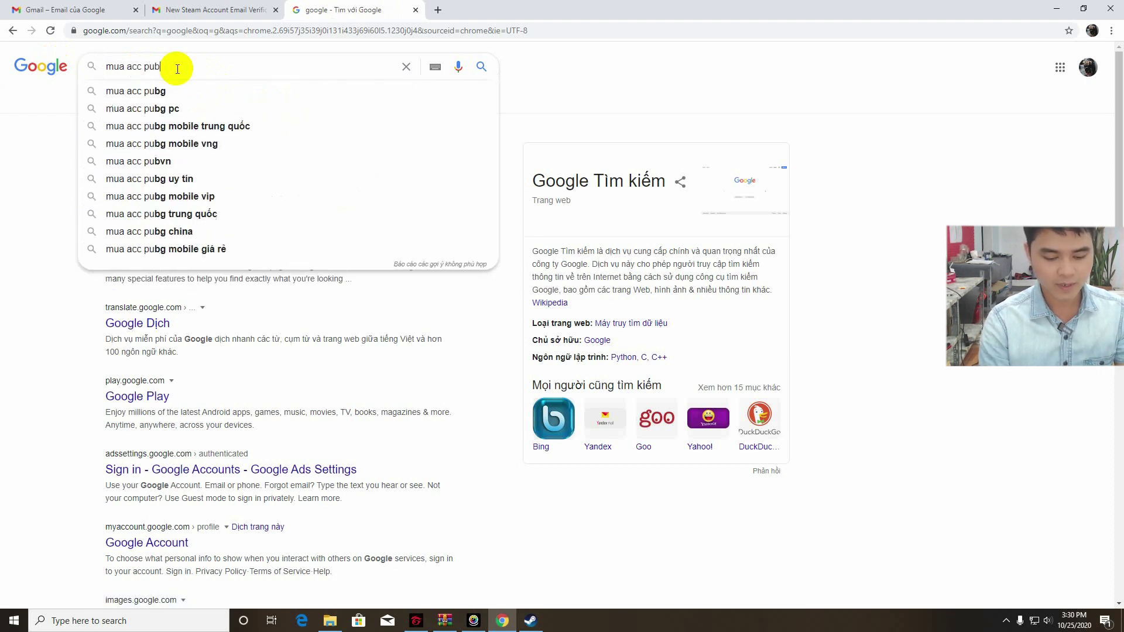
key(Down)
key(Down)
key(Return)
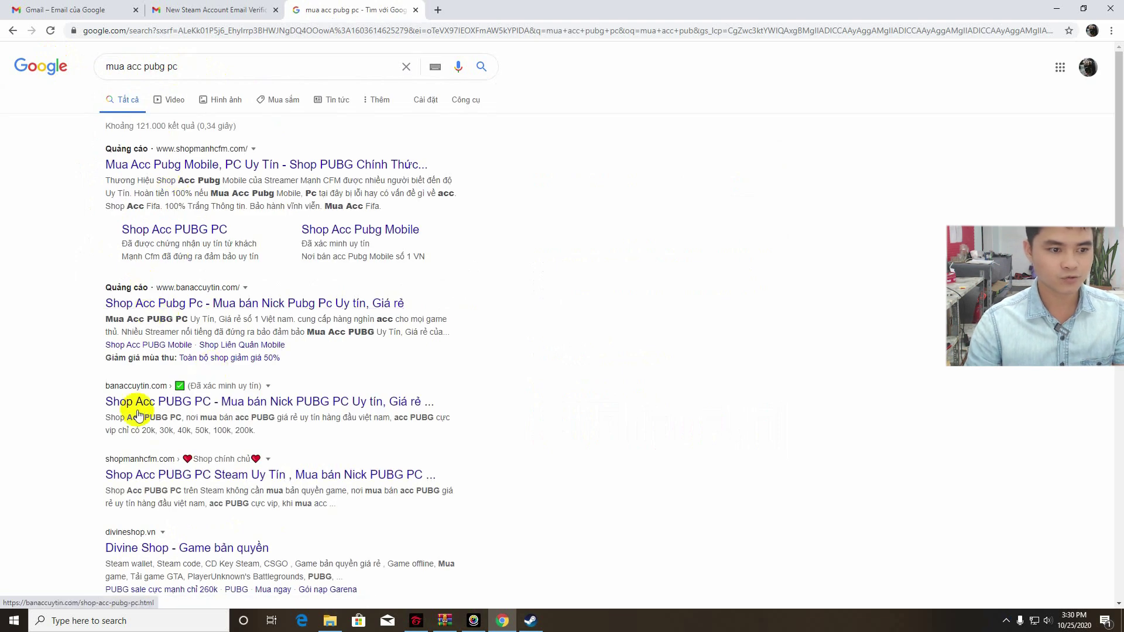
scroll(126, 404, down, 1)
scroll(211, 387, down, 3)
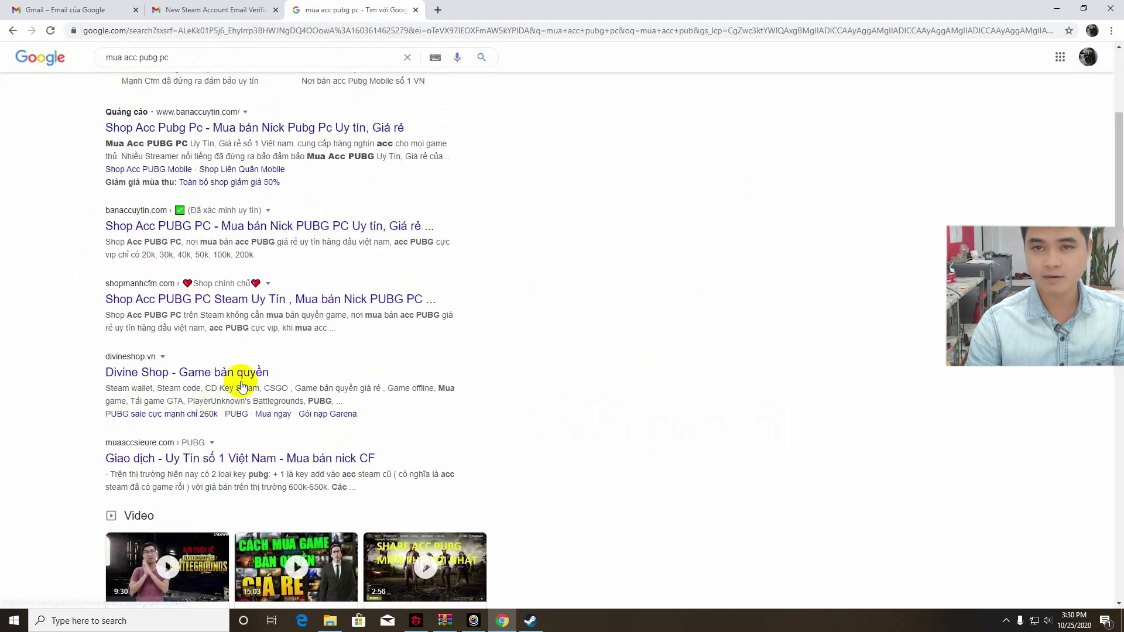
scroll(293, 375, up, 4)
Rewrite the query and search for 'mua code game steam'
drag(177, 67, 134, 71)
text(code)
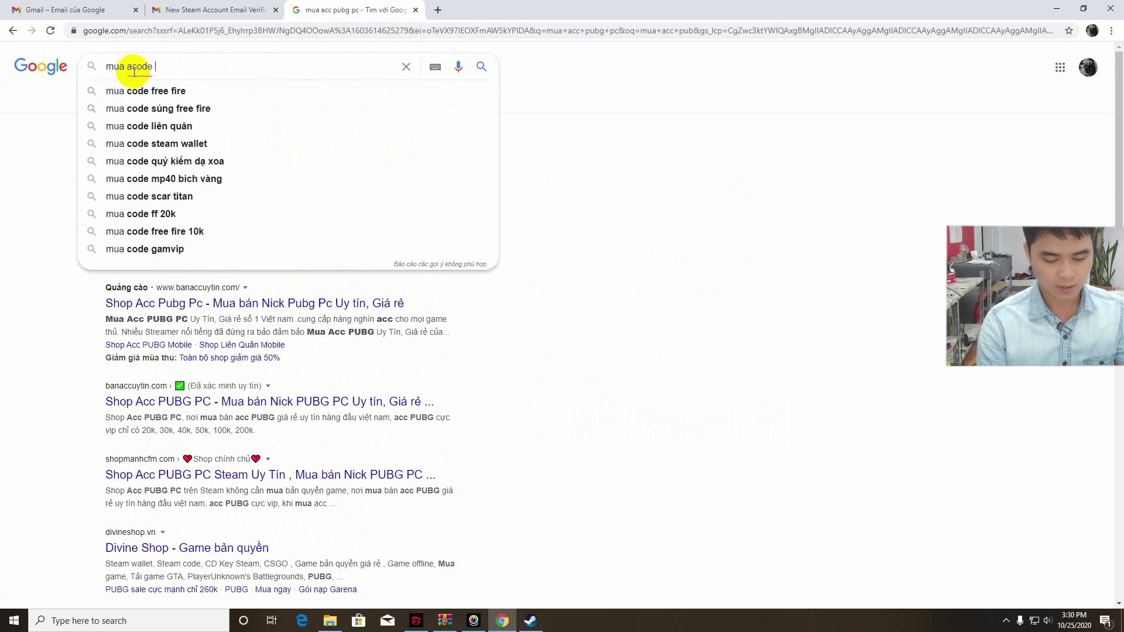
key(BackSpace)
key(BackSpace)
key(BackSpace)
key(BackSpace)
key(BackSpace)
key(BackSpace)
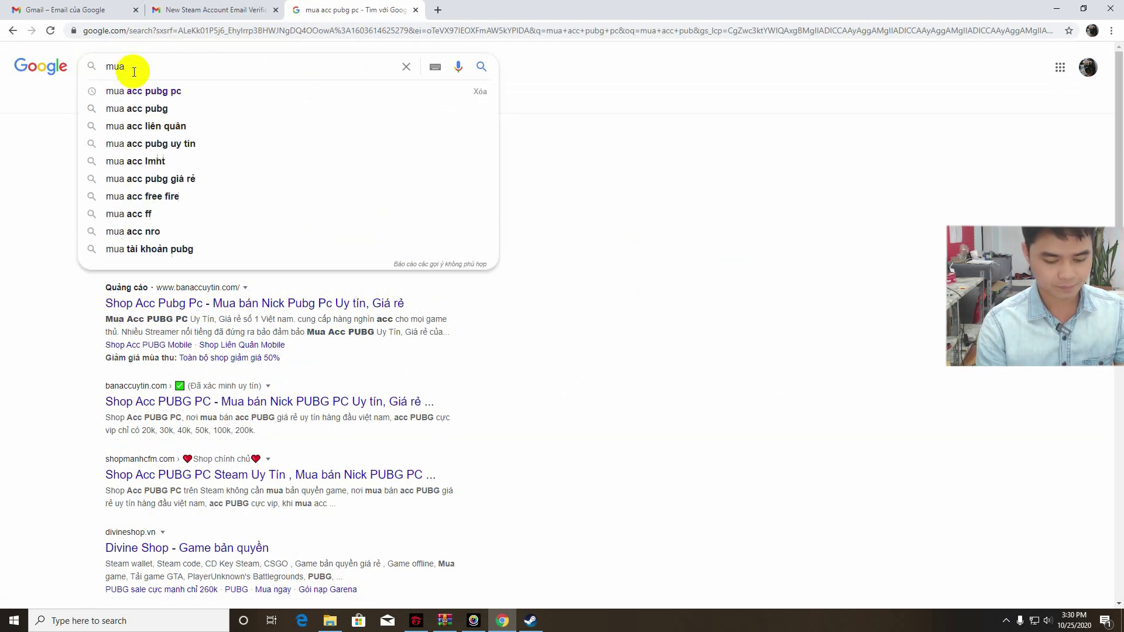
text(code )
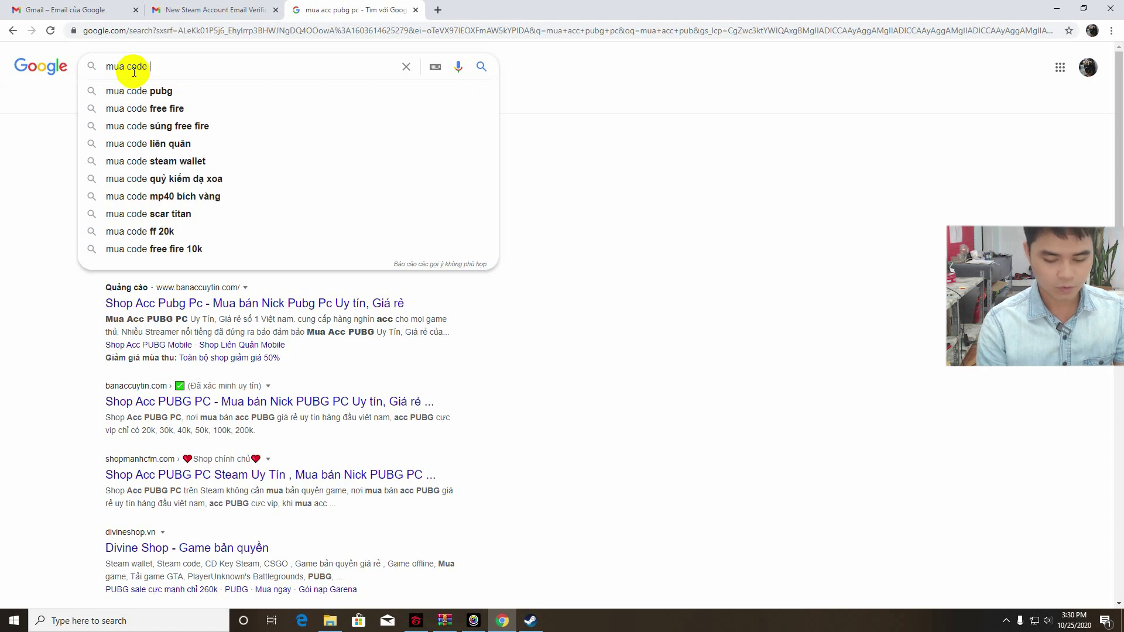
text(ste)
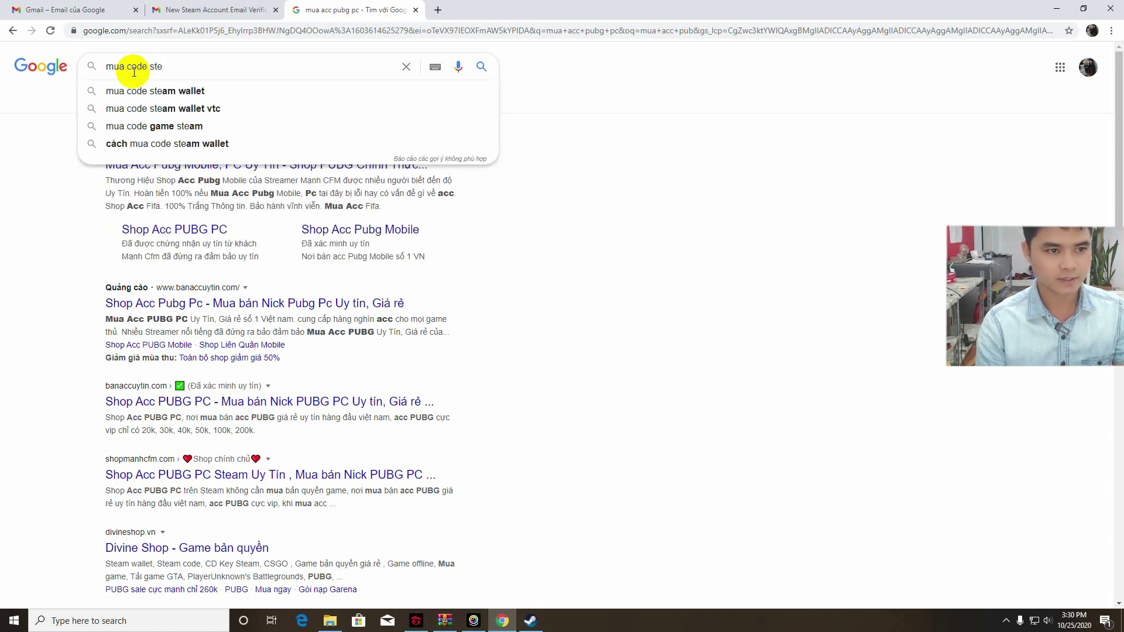
key(Down)
key(Down)
key(Down)
key(Return)
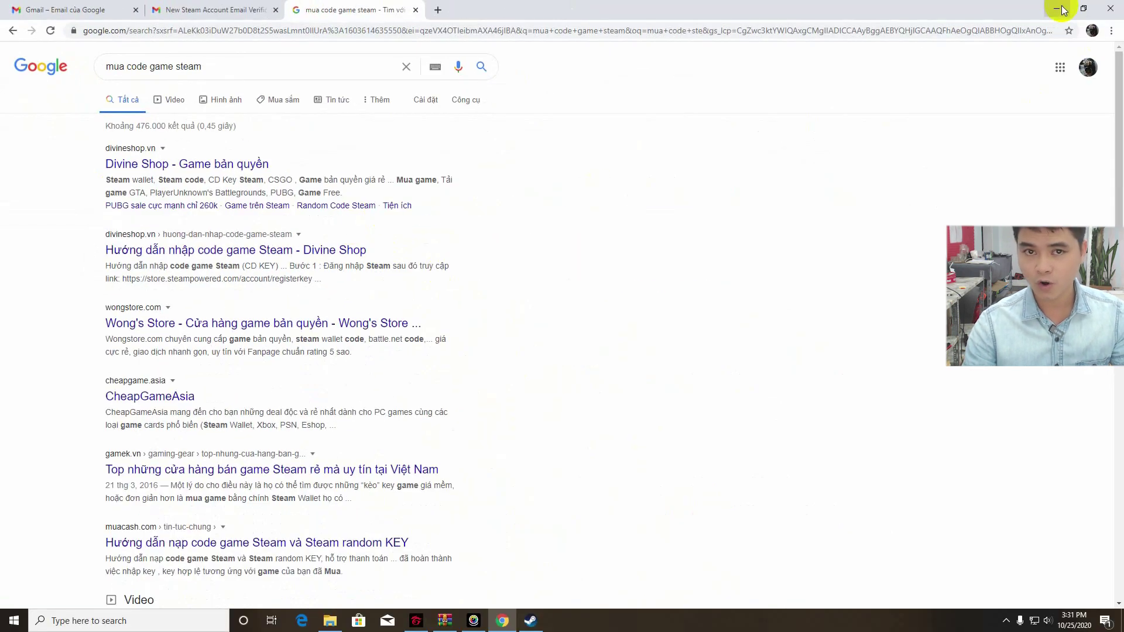
Return to Steam's Library home and browse the games currently on sale
click(1060, 8)
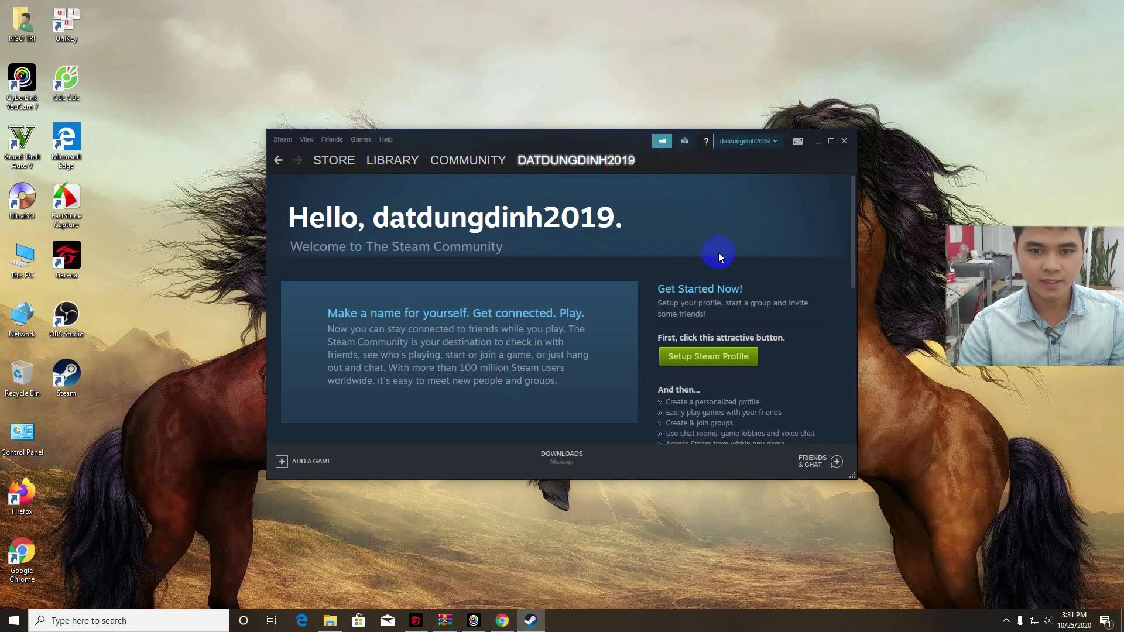
scroll(673, 299, down, 10)
scroll(693, 325, up, 10)
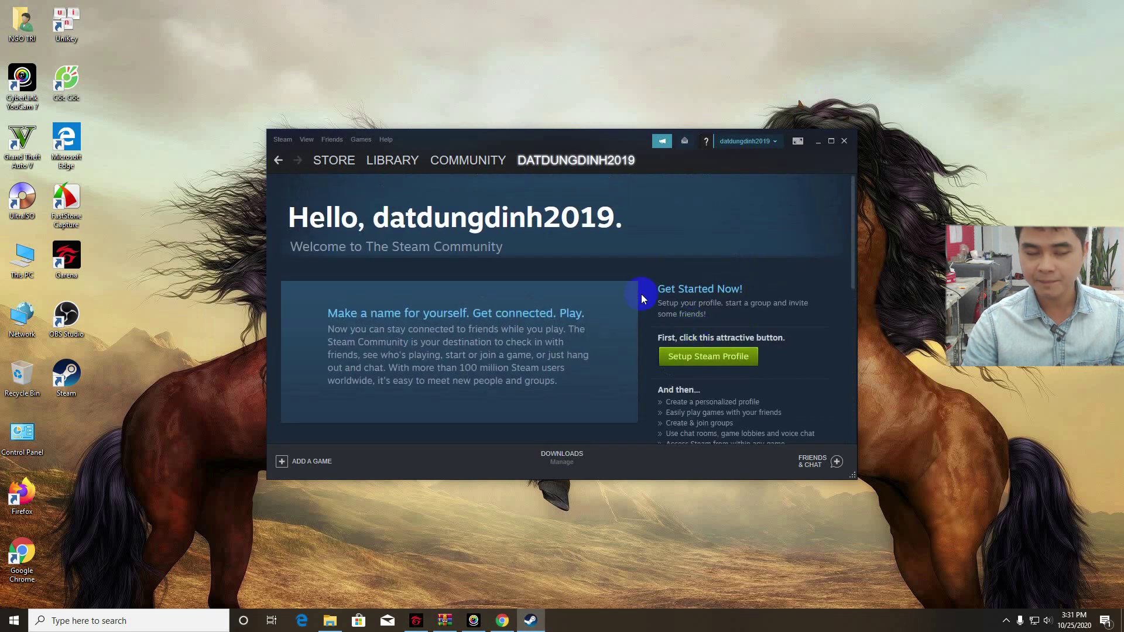
click(278, 161)
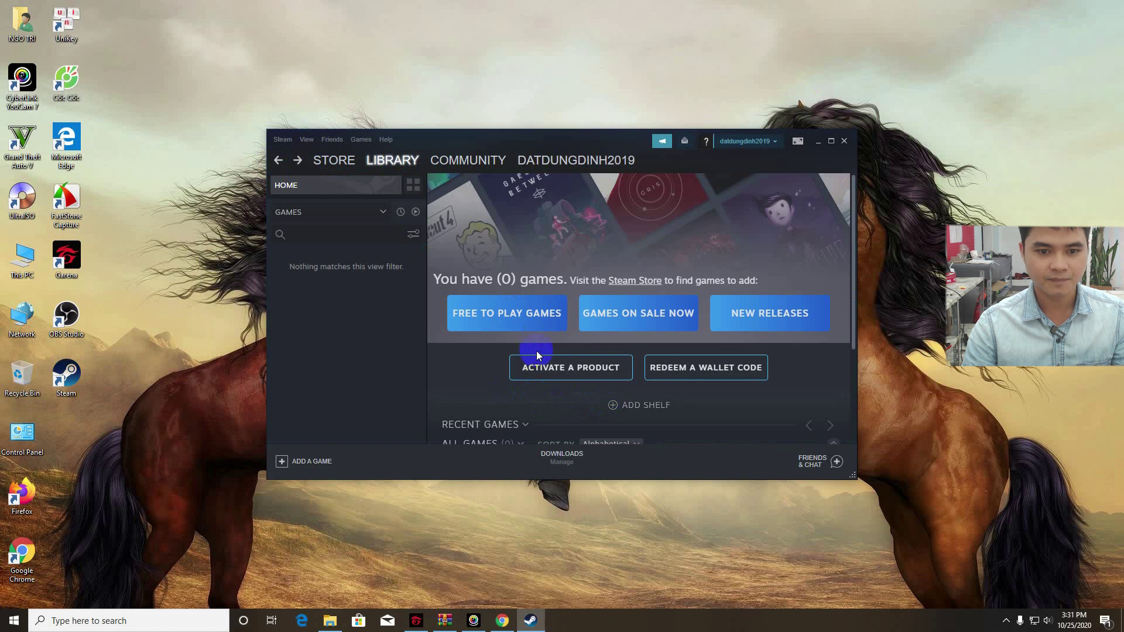
click(618, 325)
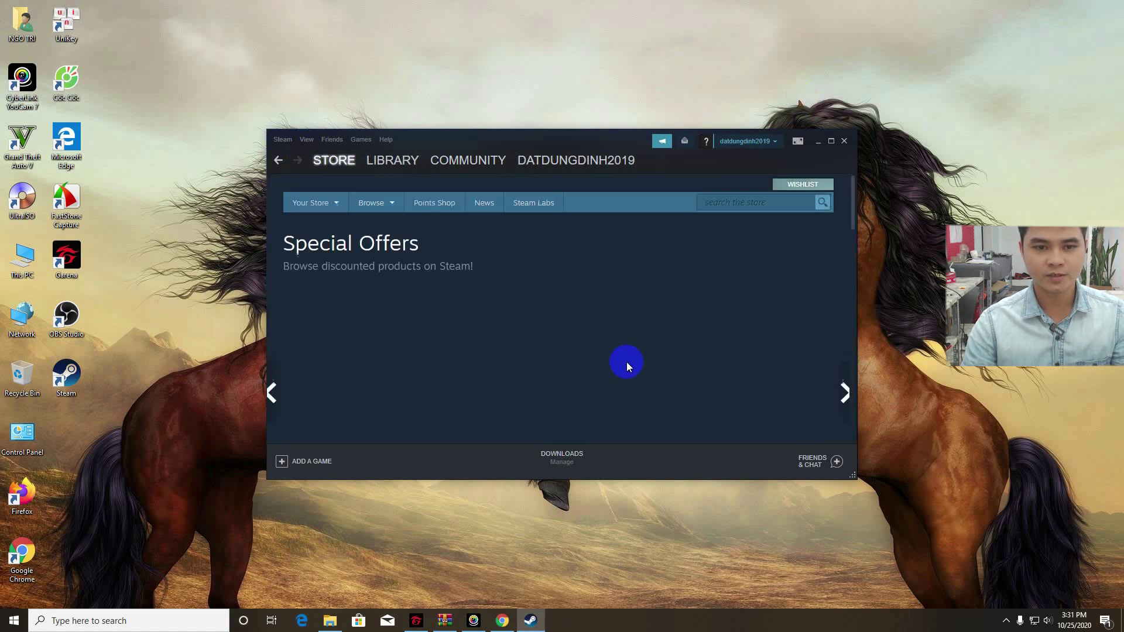
scroll(597, 341, down, 1)
scroll(598, 341, down, 10)
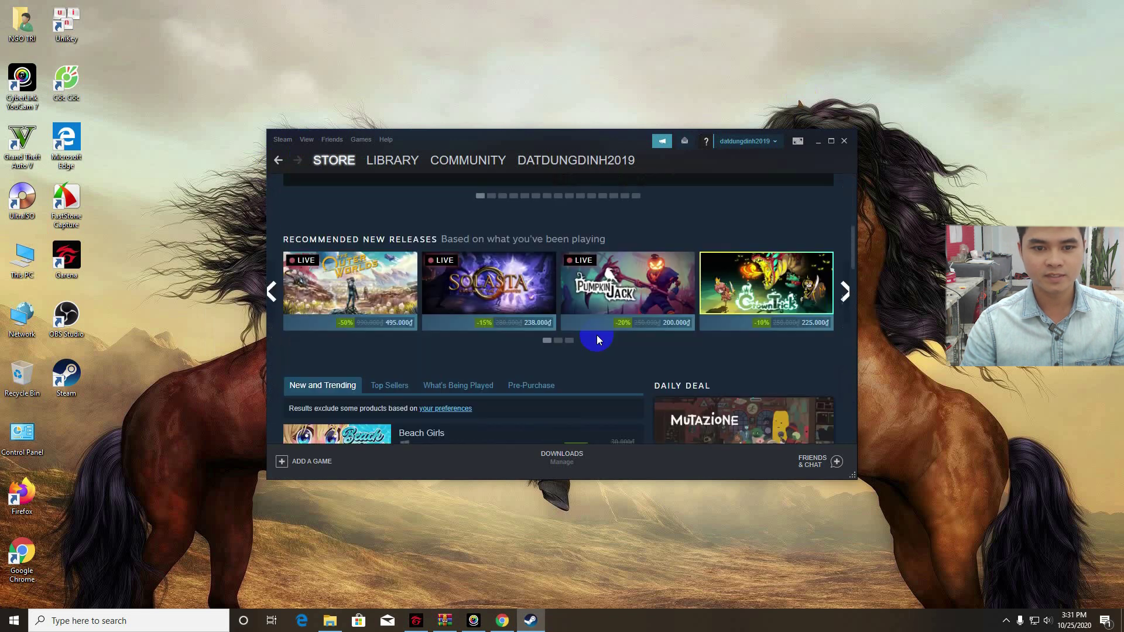
scroll(596, 335, down, 8)
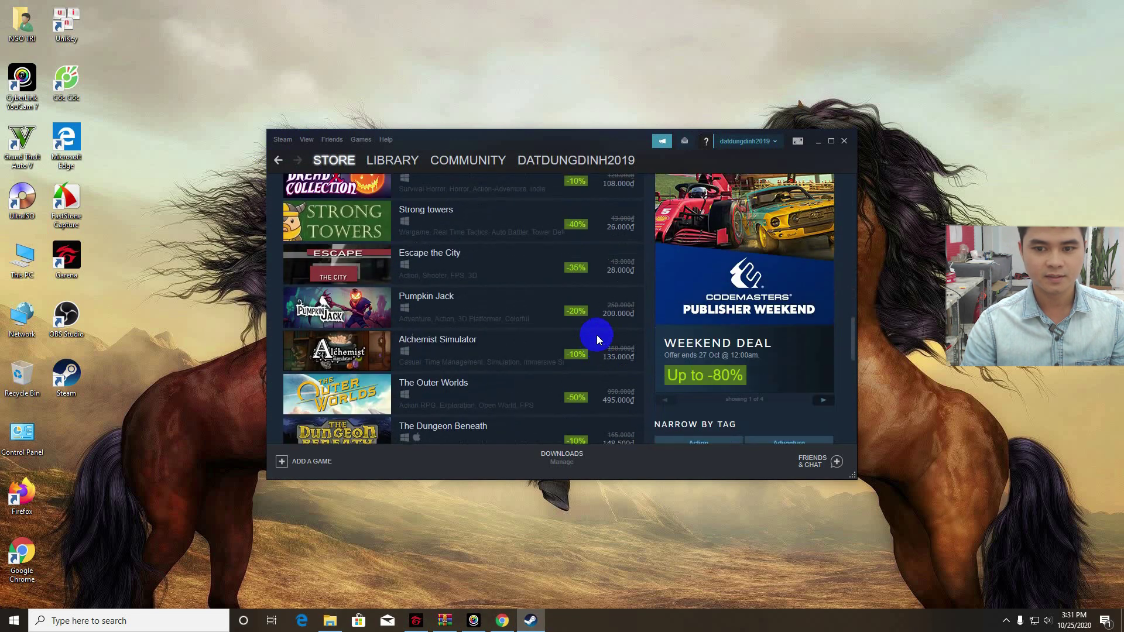
scroll(596, 335, up, 8)
scroll(582, 331, up, 8)
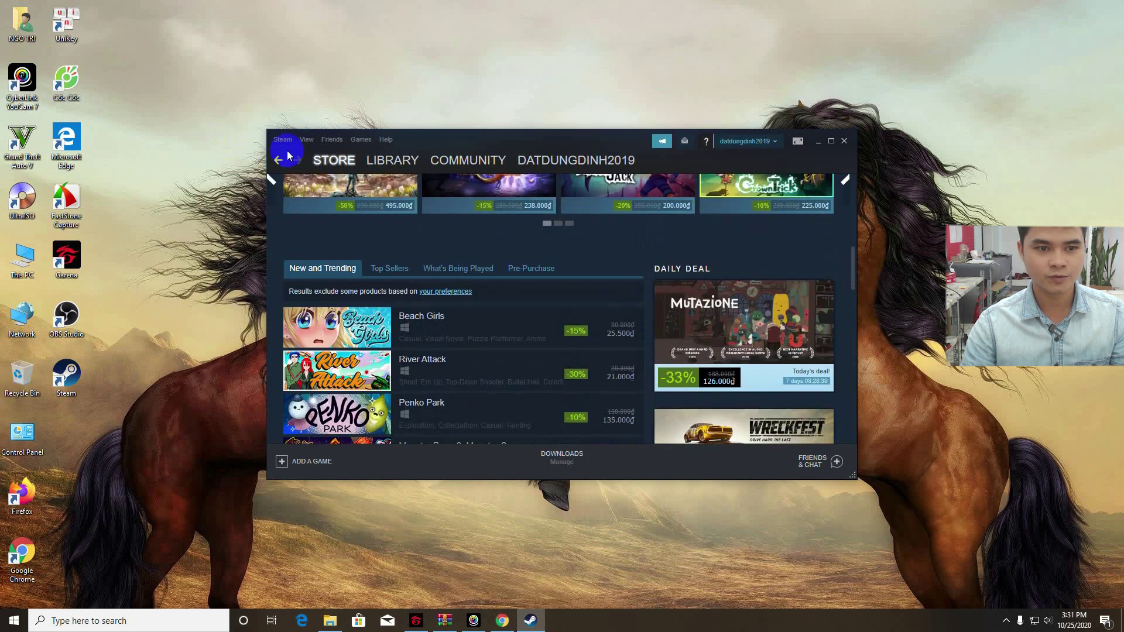
Go back to the empty Library and choose Log out from the account dropdown
click(393, 160)
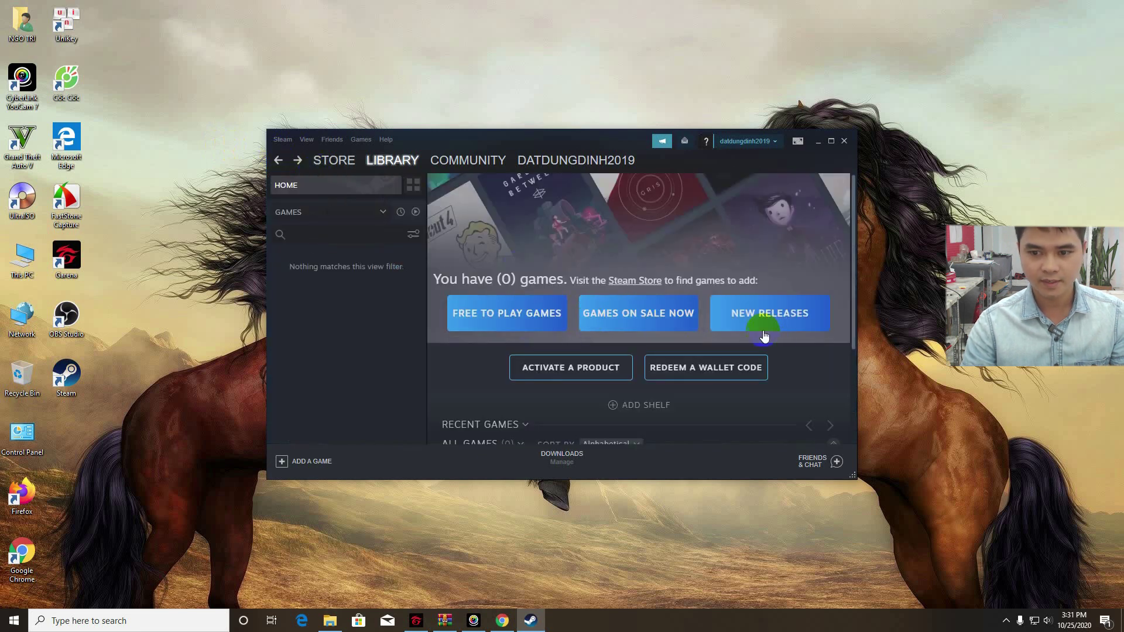
scroll(636, 411, down, 3)
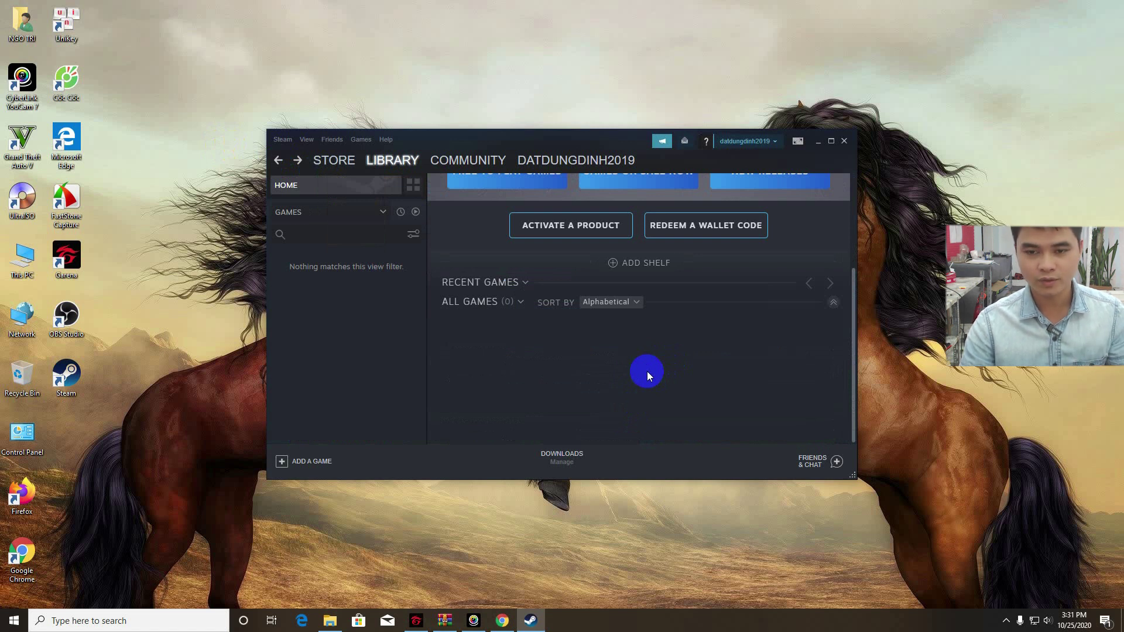
click(278, 160)
click(768, 143)
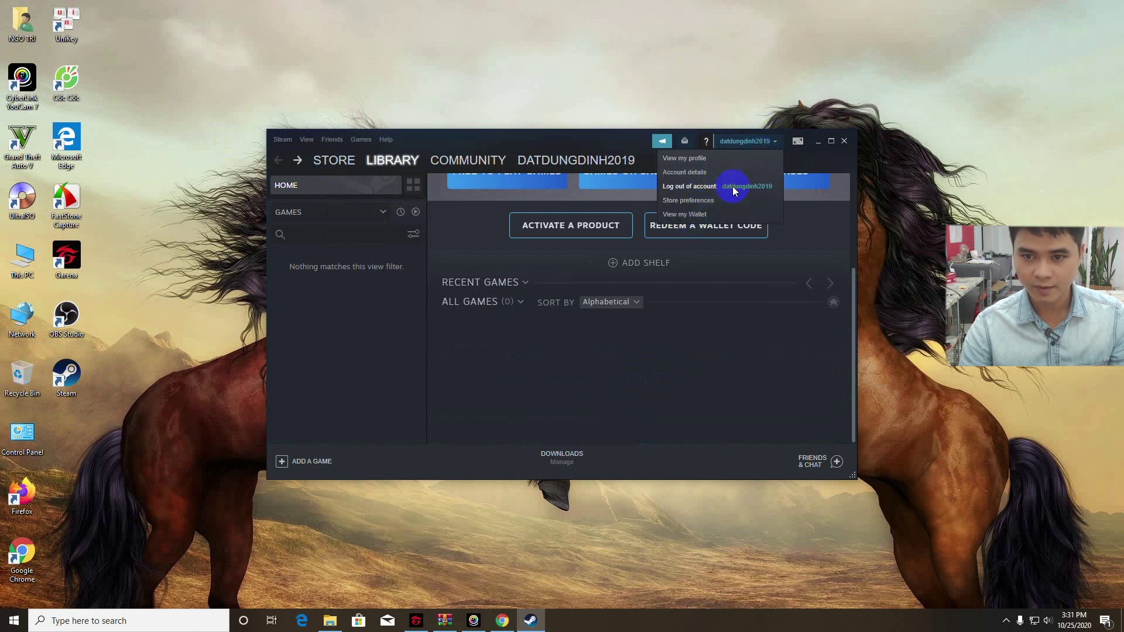
click(701, 185)
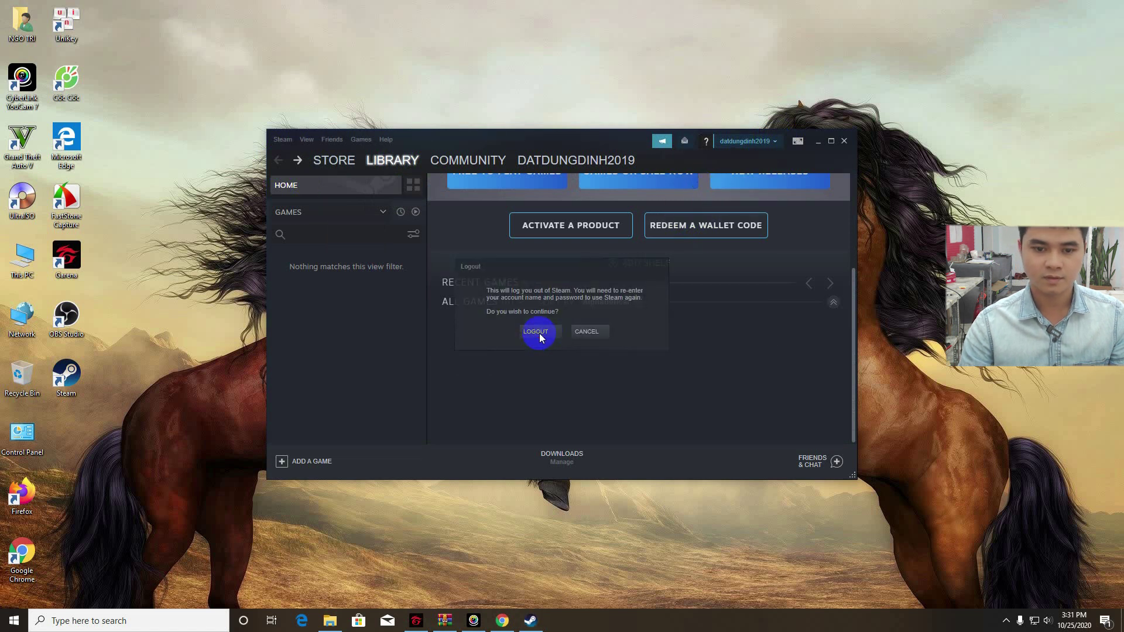
Confirm Logout in the Steam confirmation dialog
click(538, 331)
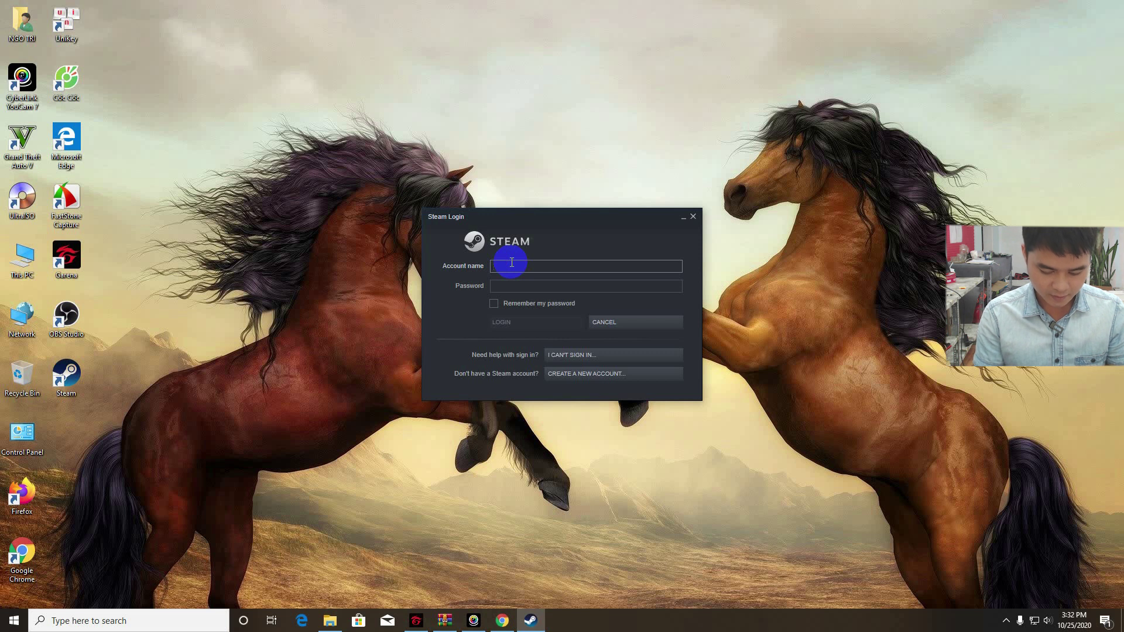
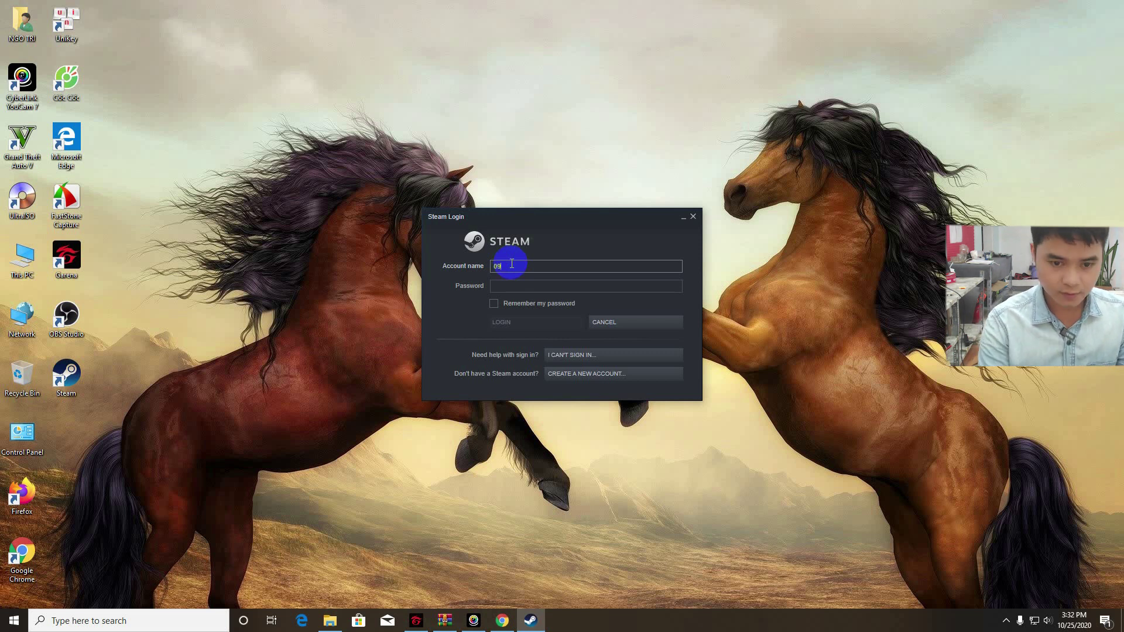
Sign in with the other account's login name and password
click(526, 285)
text(•••••••••••)
key(Return)
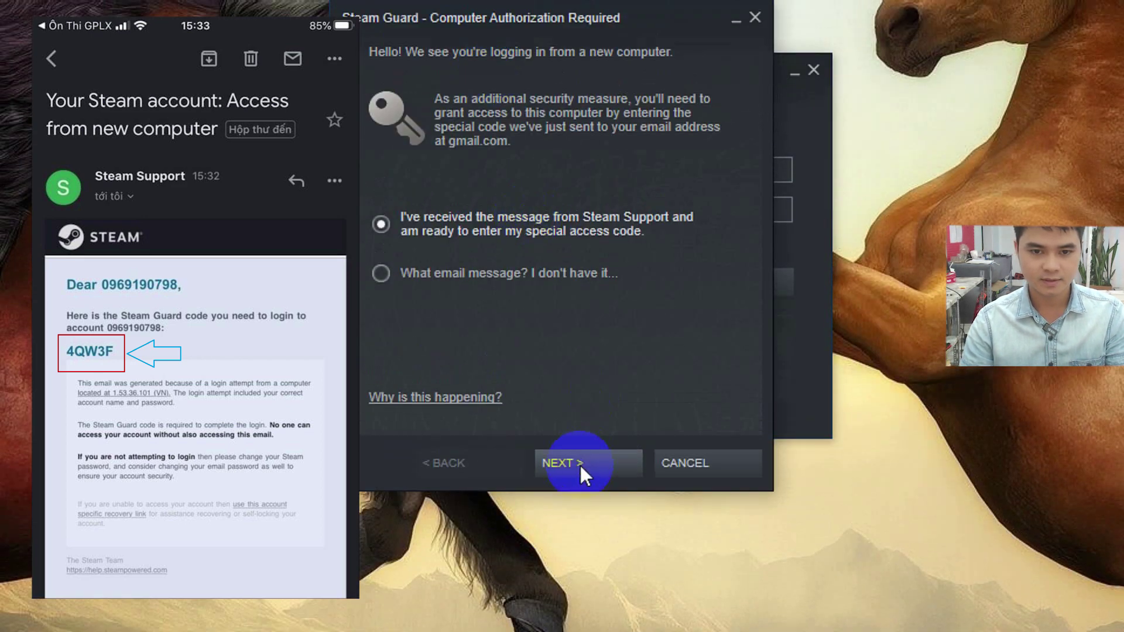
Enter the emailed Steam Guard access code to authorize this computer and finish
click(580, 463)
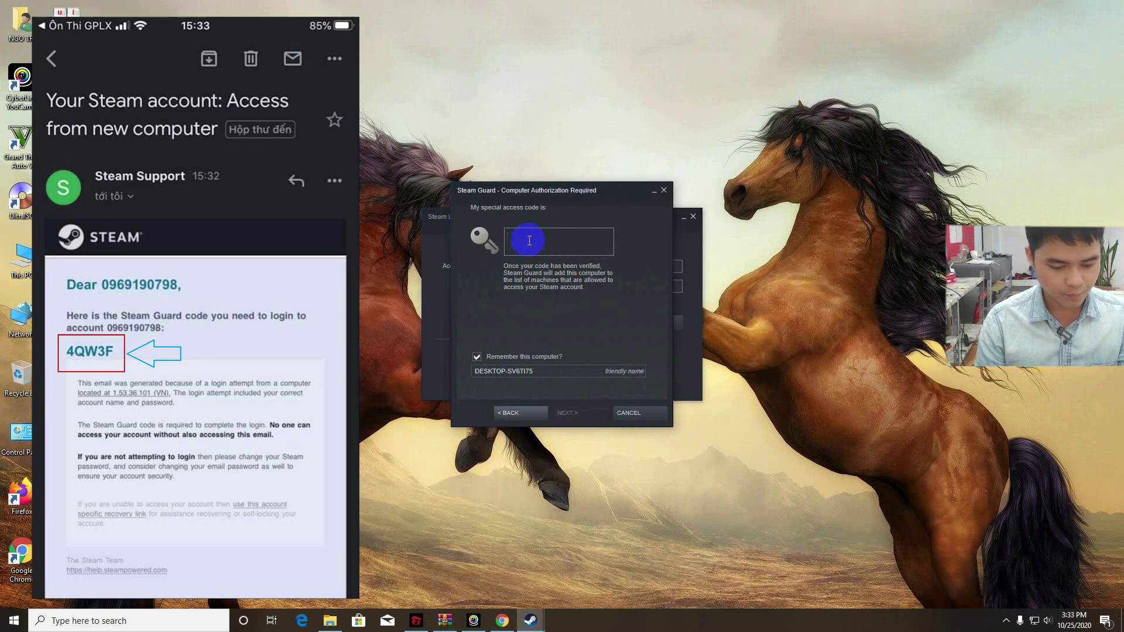
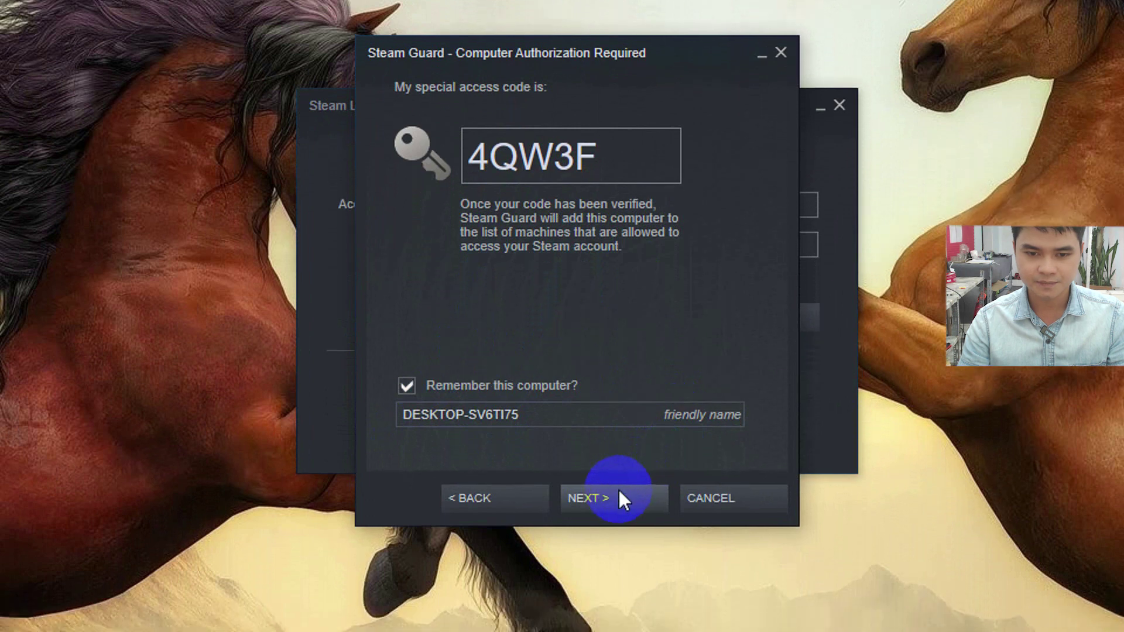
click(618, 479)
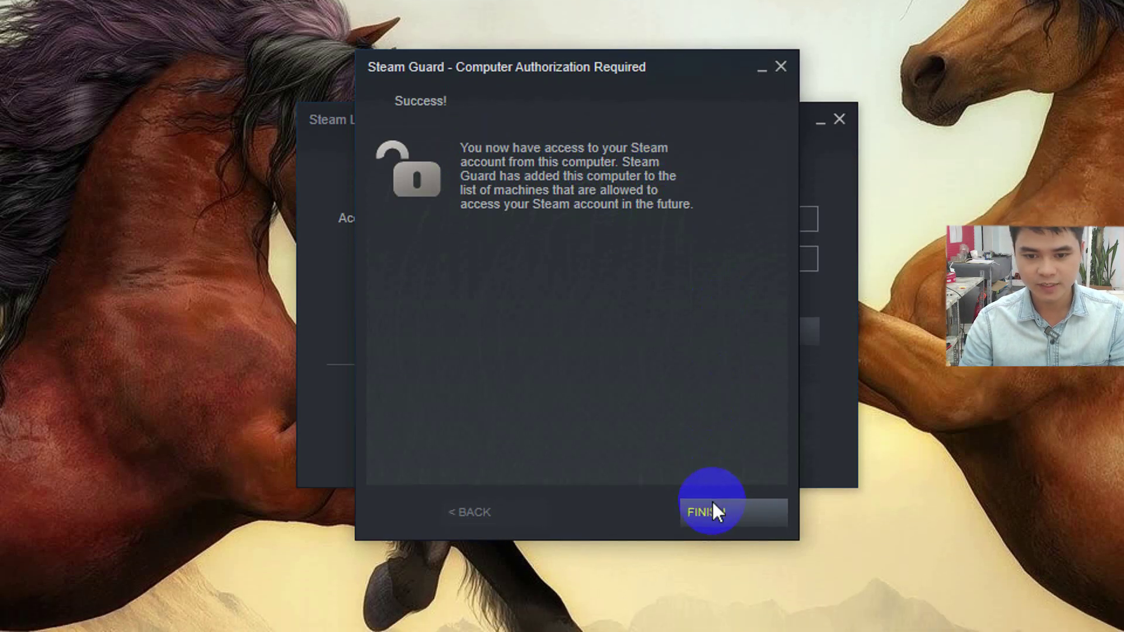
click(713, 556)
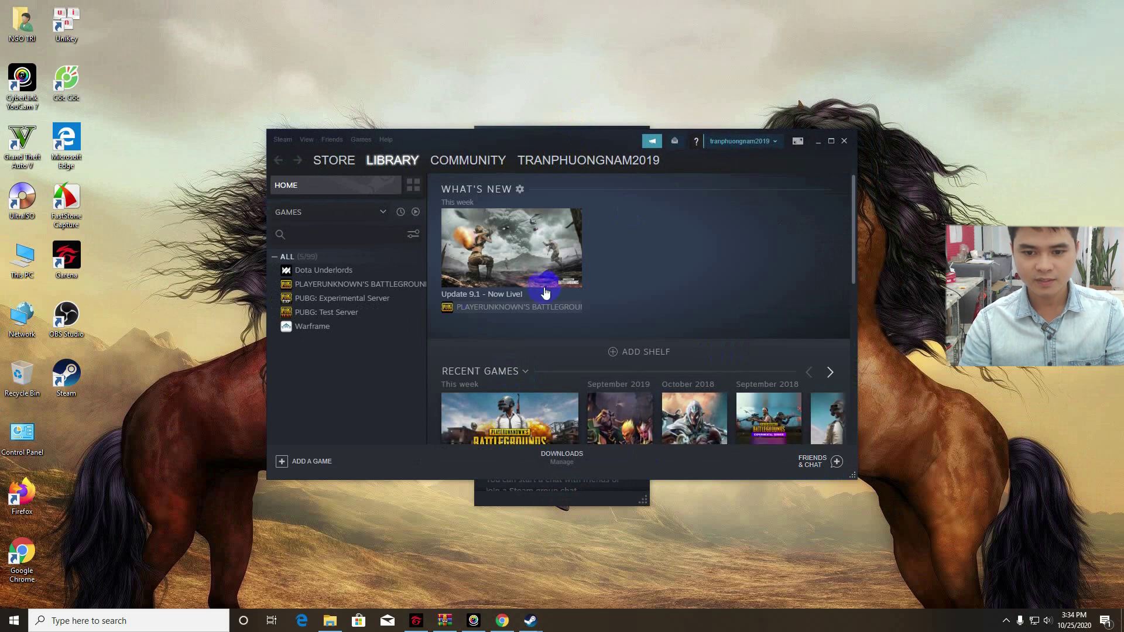
Open the PLAYERUNKNOWN'S BATTLEGROUNDS Library page showing 18.4 hours played and not installed
drag(854, 238, 719, 375)
scroll(710, 353, up, 5)
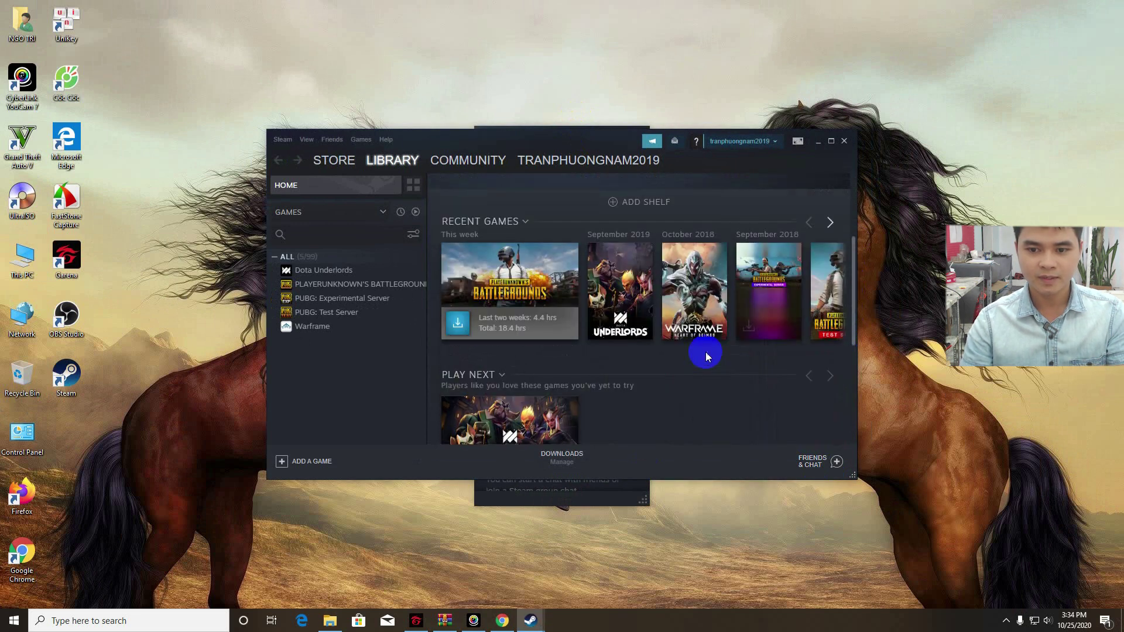
scroll(707, 356, down, 2)
scroll(706, 357, up, 2)
mouse_move(469, 240)
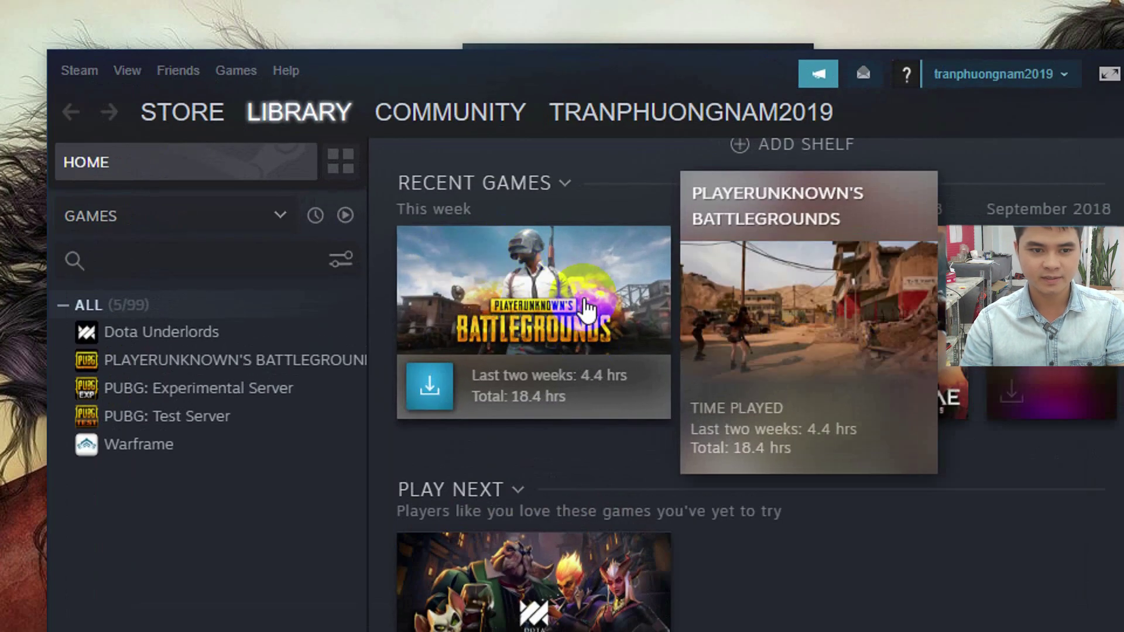
click(239, 358)
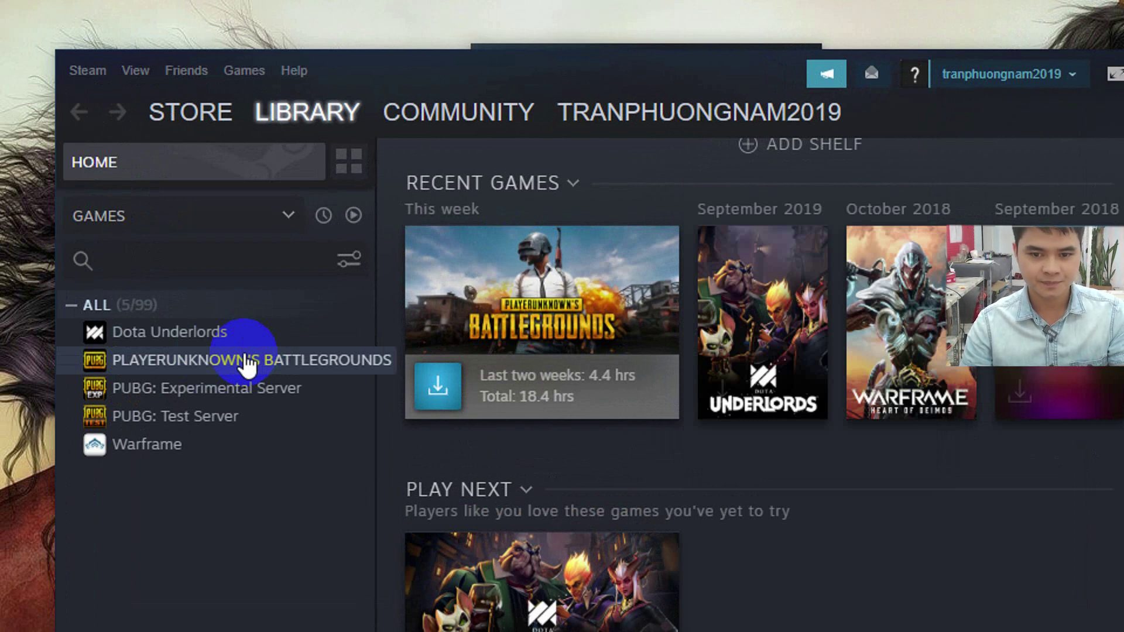
click(247, 360)
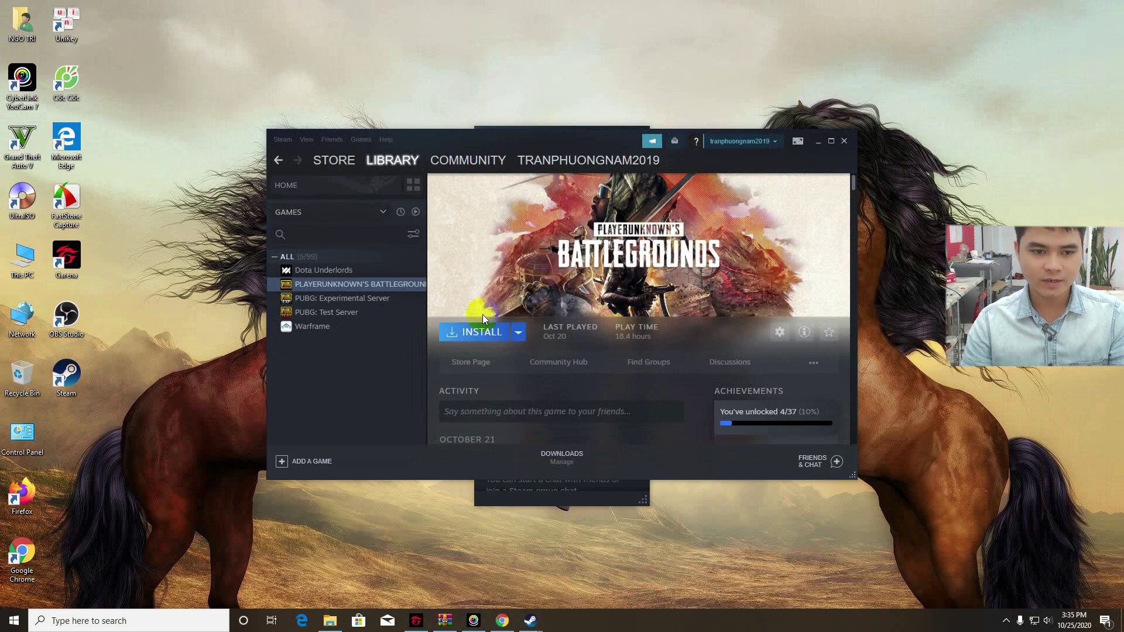
click(326, 288)
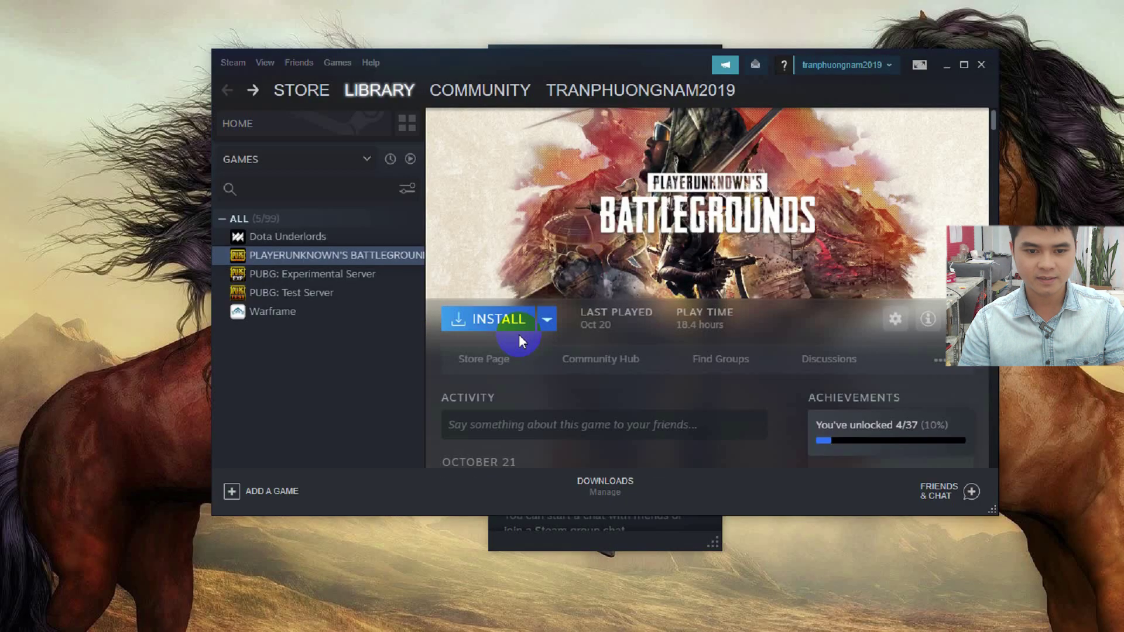
Start installing PUBG under E:\STEAM 2 with both shortcuts, reaching the licence agreement
click(469, 337)
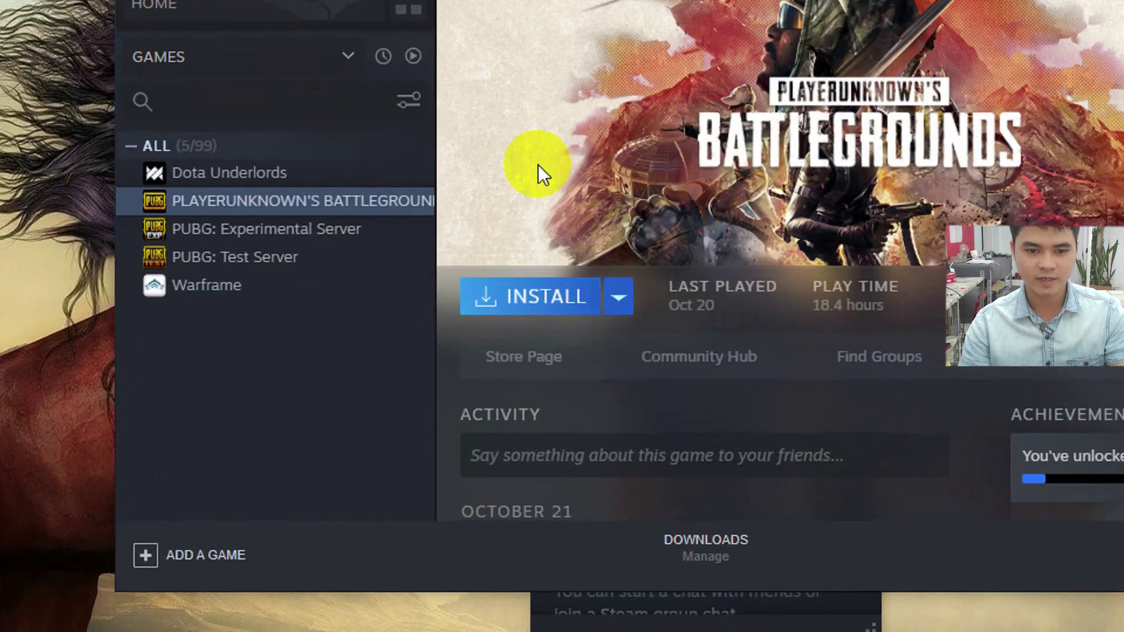
click(476, 335)
click(486, 301)
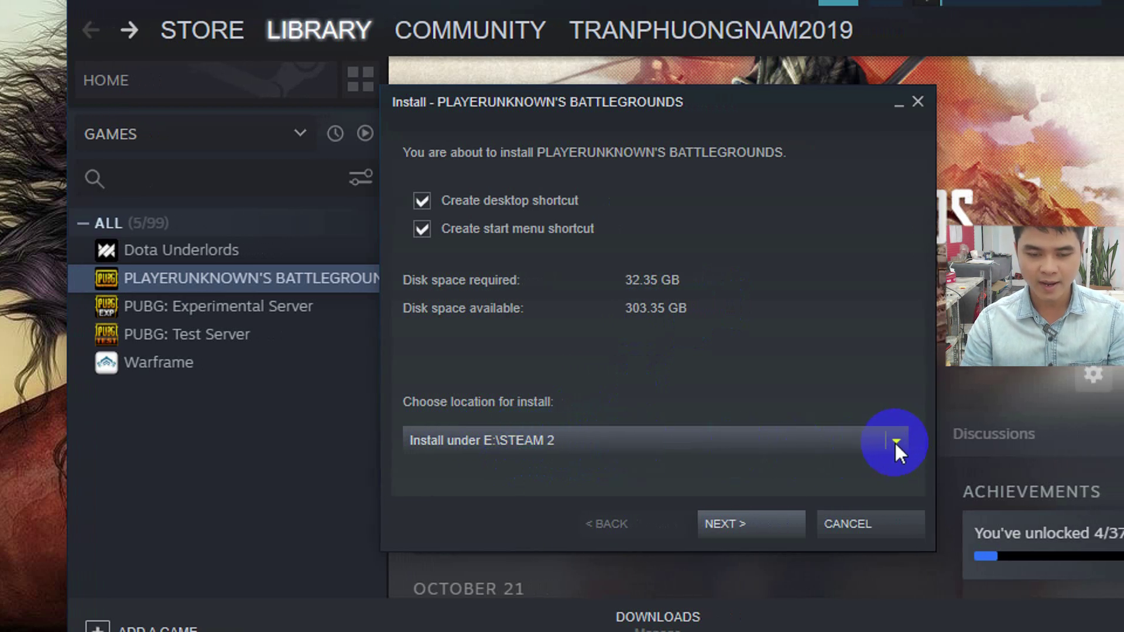
click(890, 441)
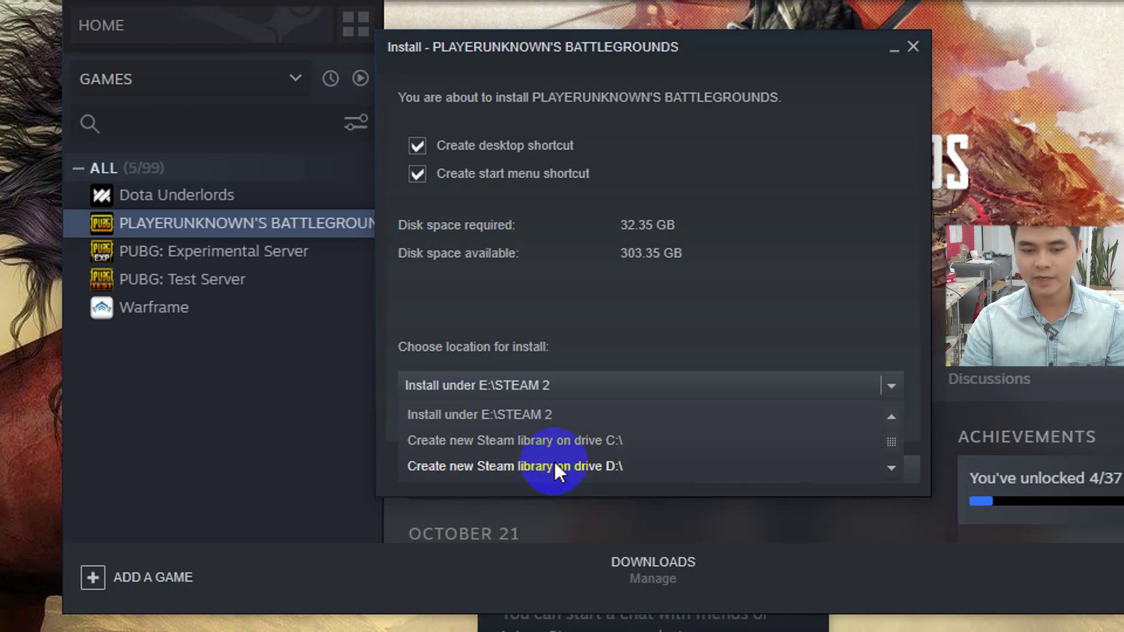
click(514, 347)
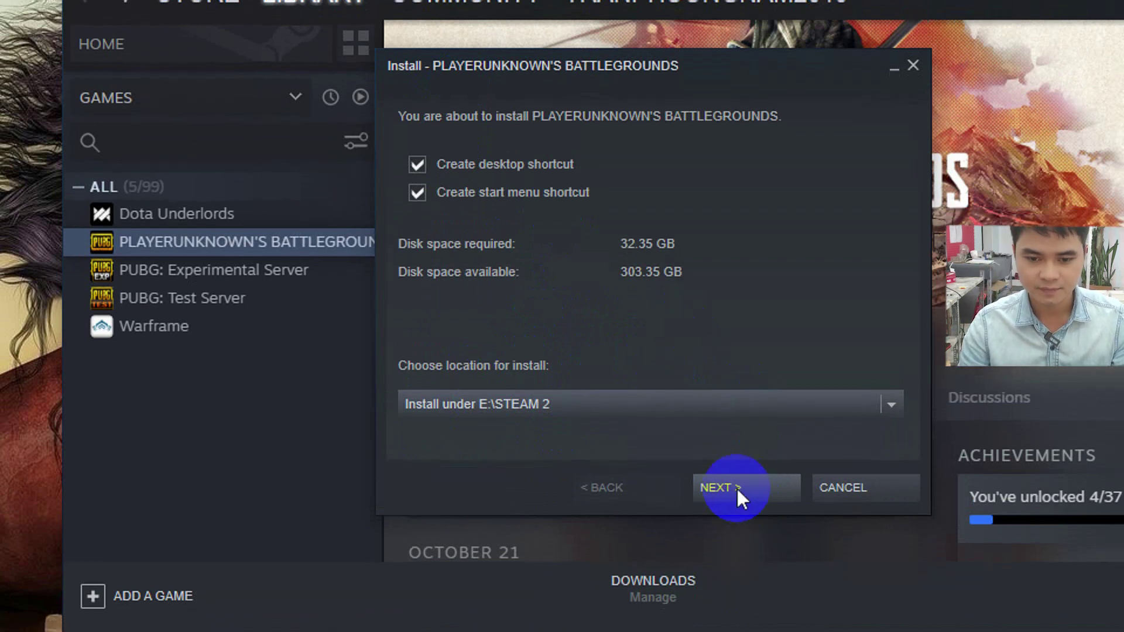
click(722, 504)
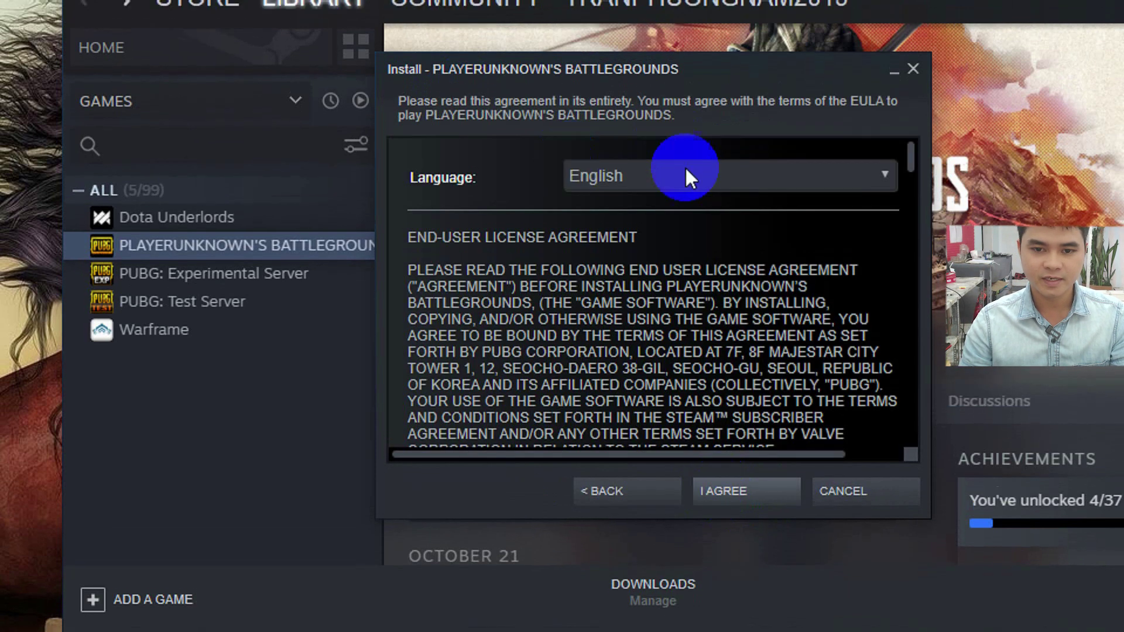
Accept the PUBG licence agreement in English and finish the installer to queue the download
click(698, 168)
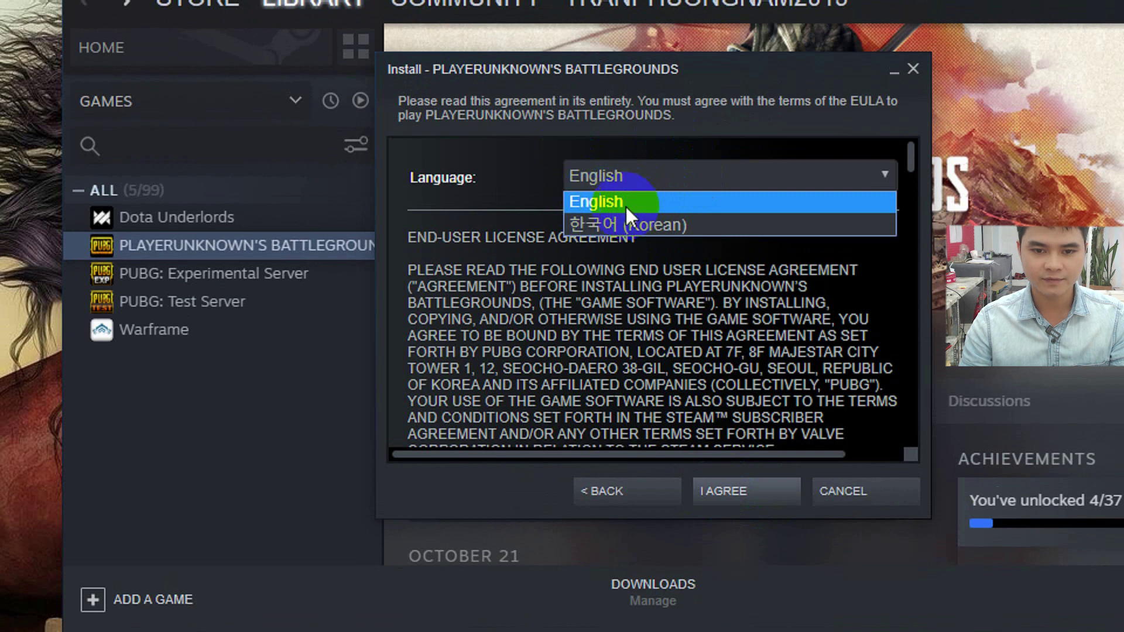
click(522, 176)
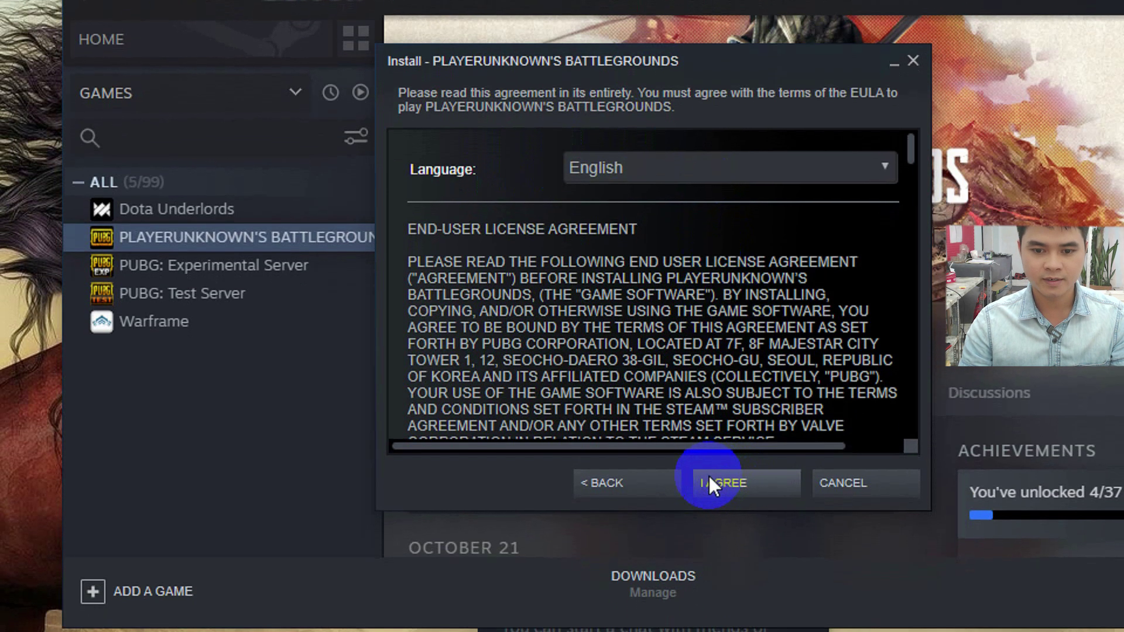
click(709, 482)
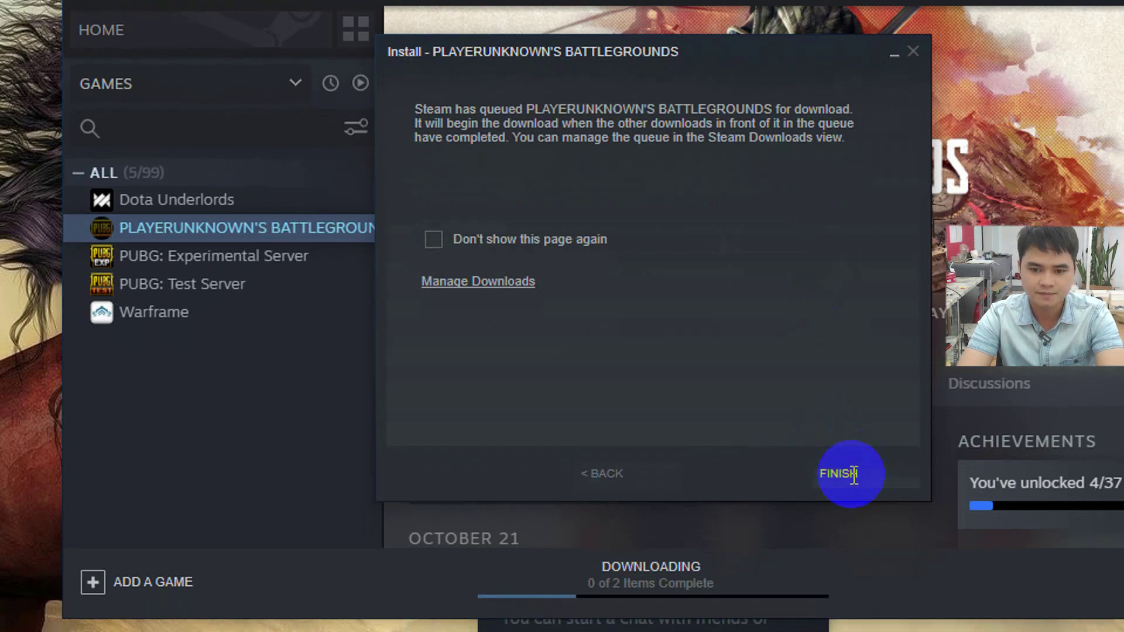
click(853, 494)
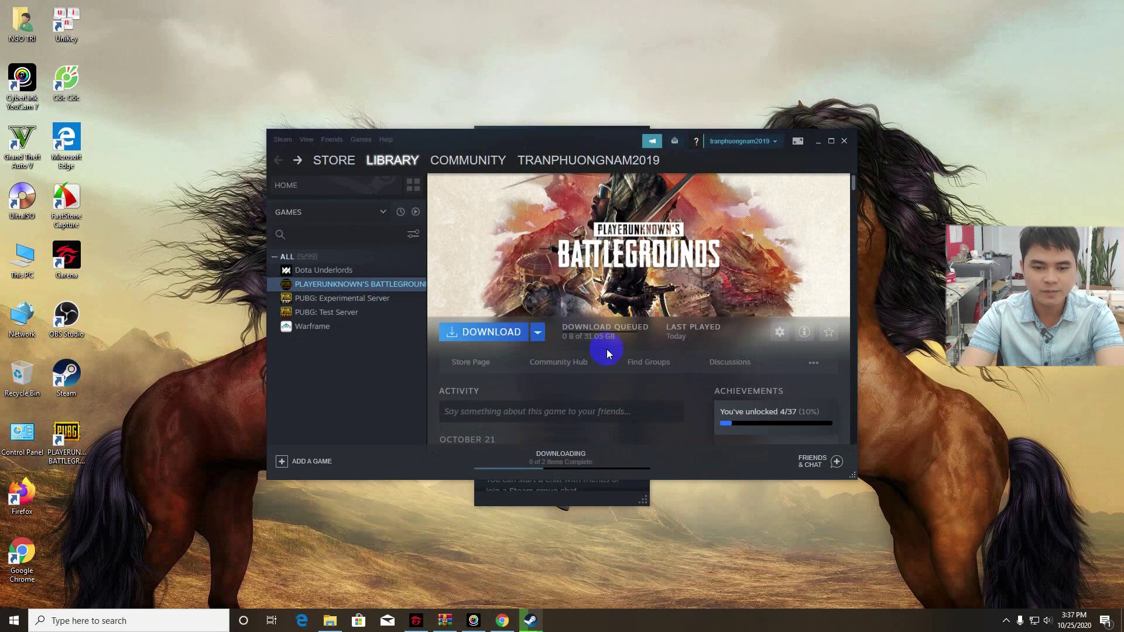
Download PUBG until 2 of 2 items are complete and Play is available
click(511, 338)
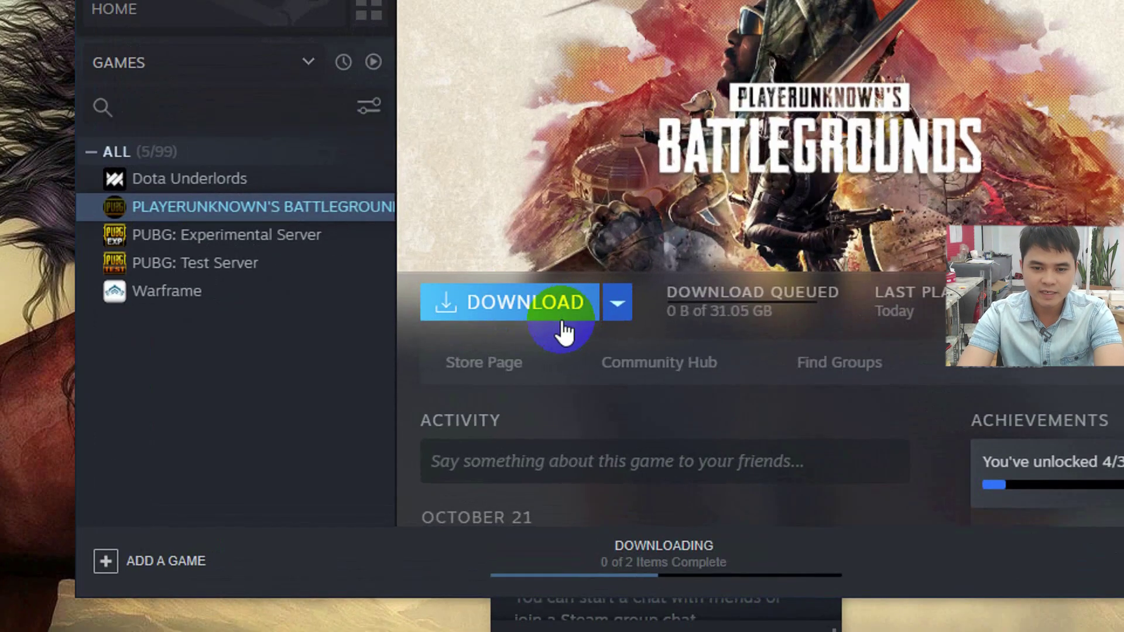
click(563, 326)
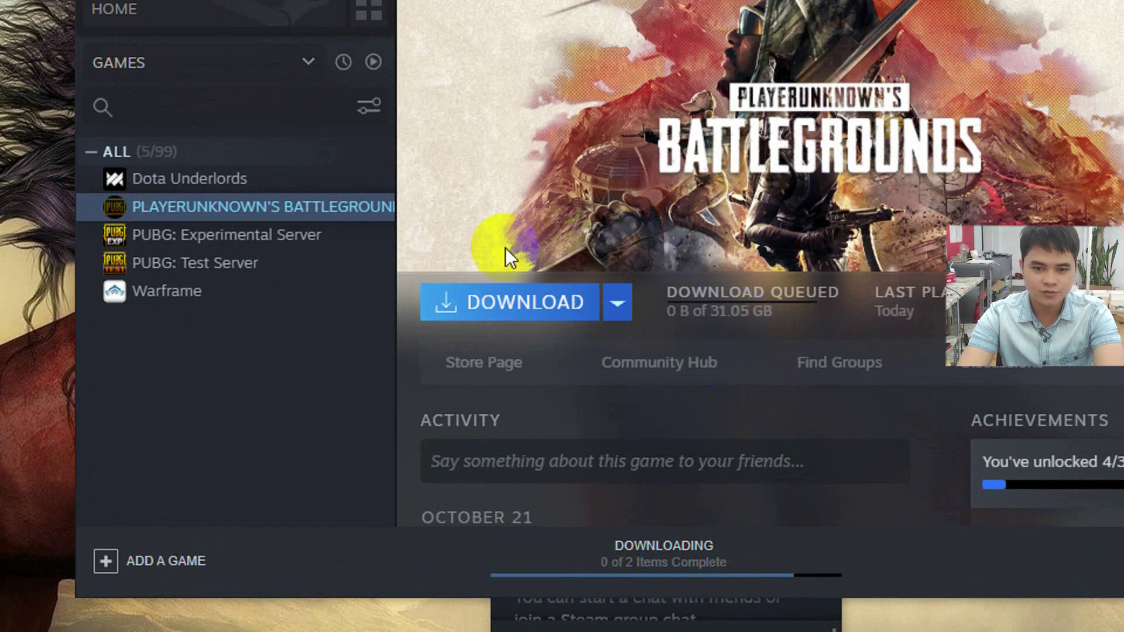
click(584, 276)
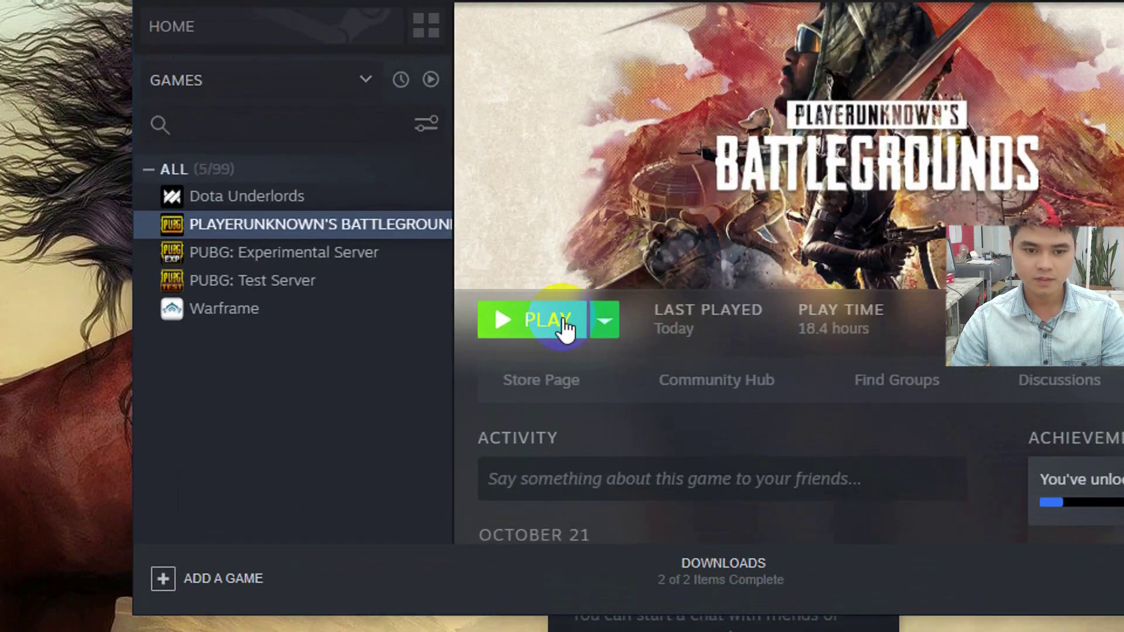
Launch PUBG from the Library and acknowledge the BattlEye Launcher notice
click(482, 331)
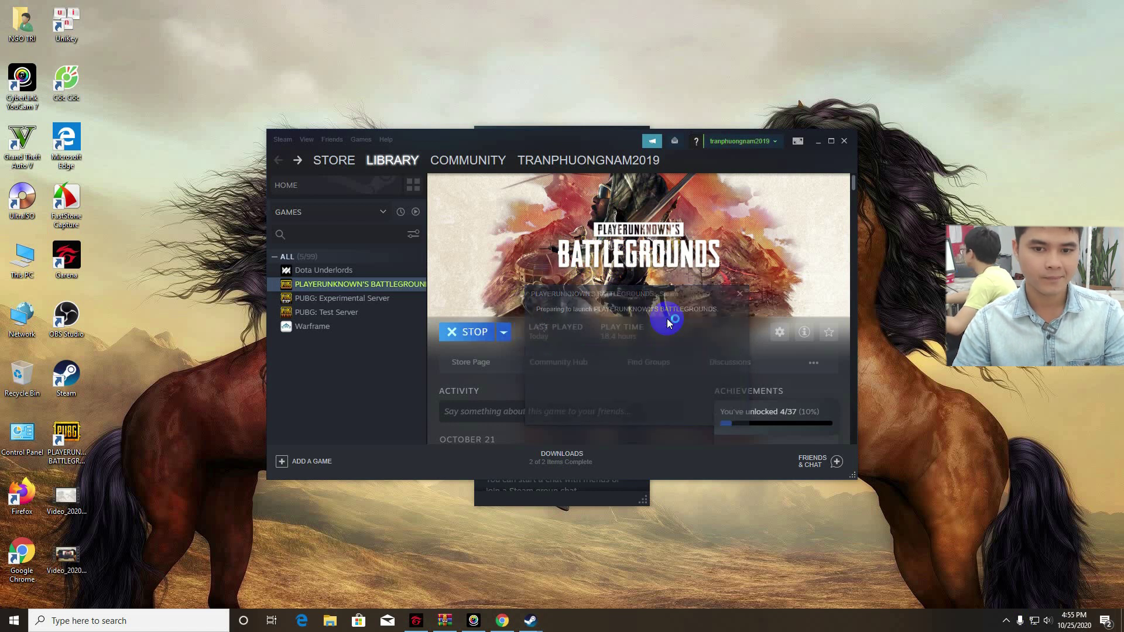
click(651, 456)
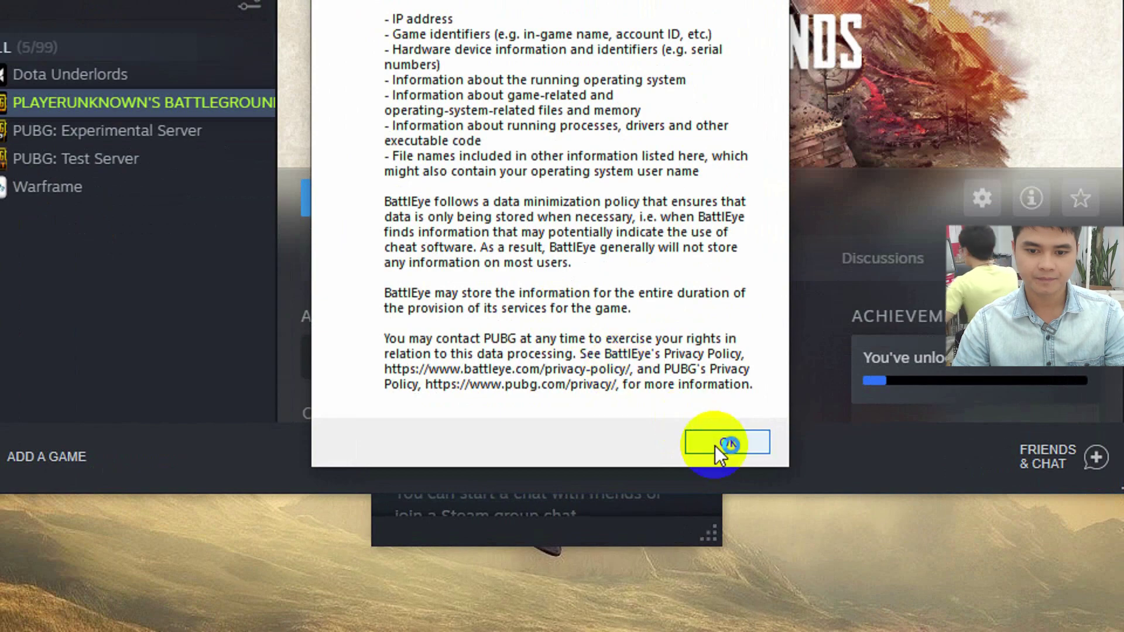
click(716, 447)
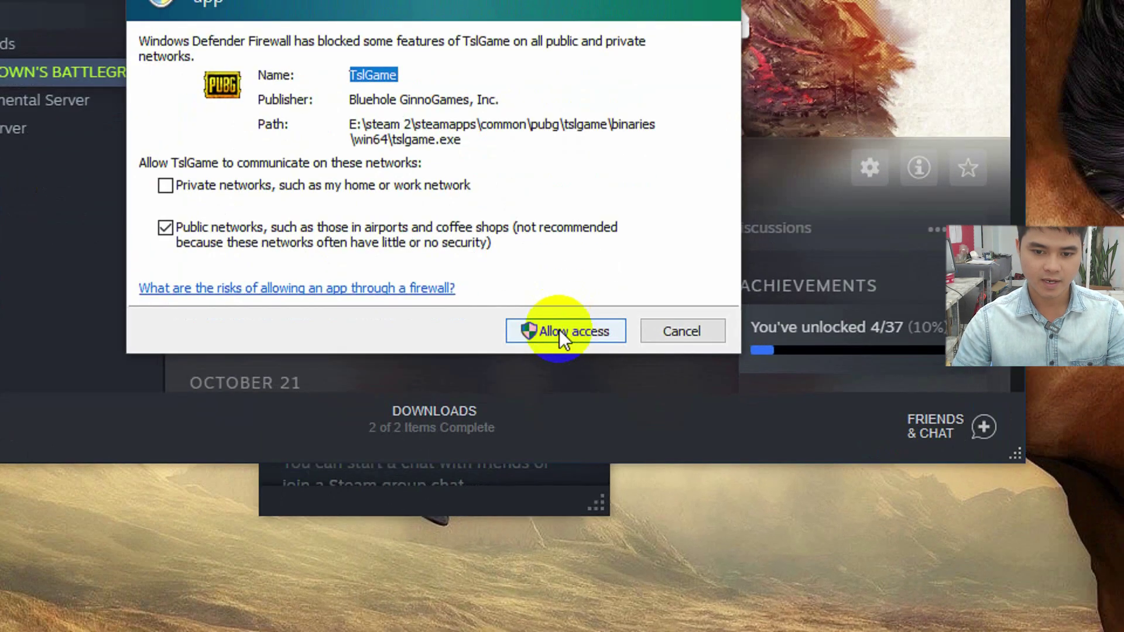
Allow TslGame through the Windows Defender Firewall and skip the intro video
click(622, 413)
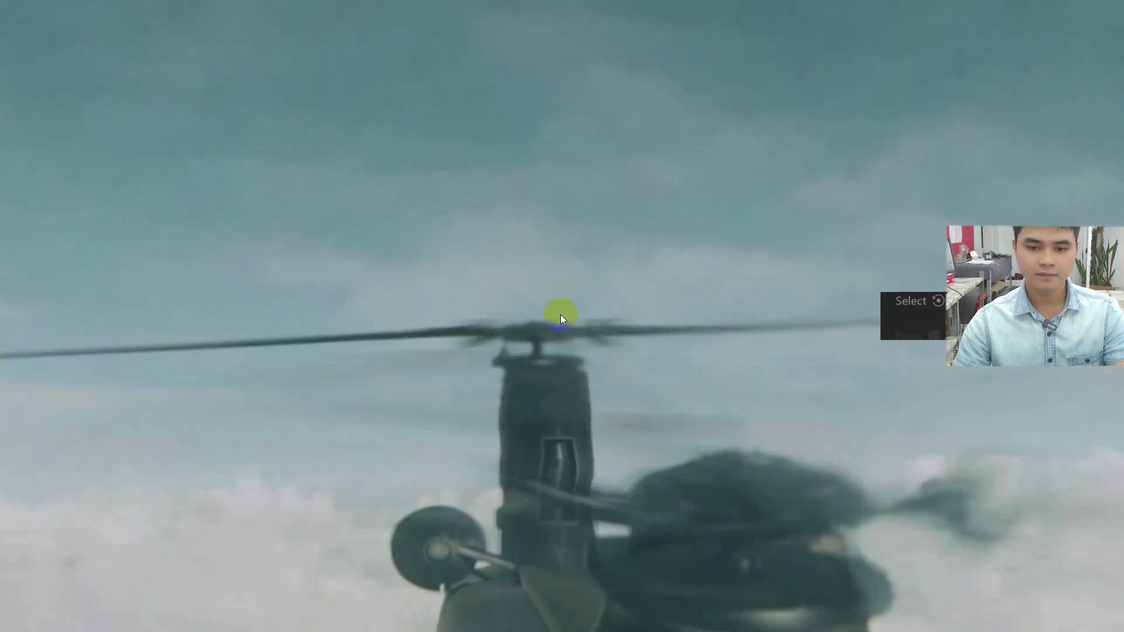
click(560, 314)
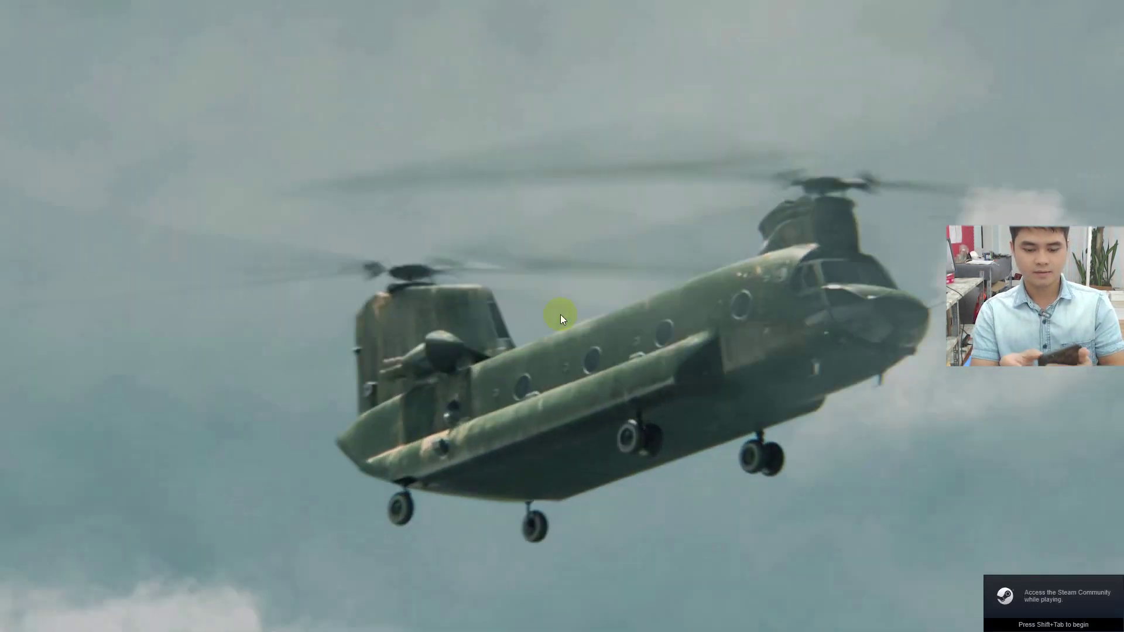
click(561, 314)
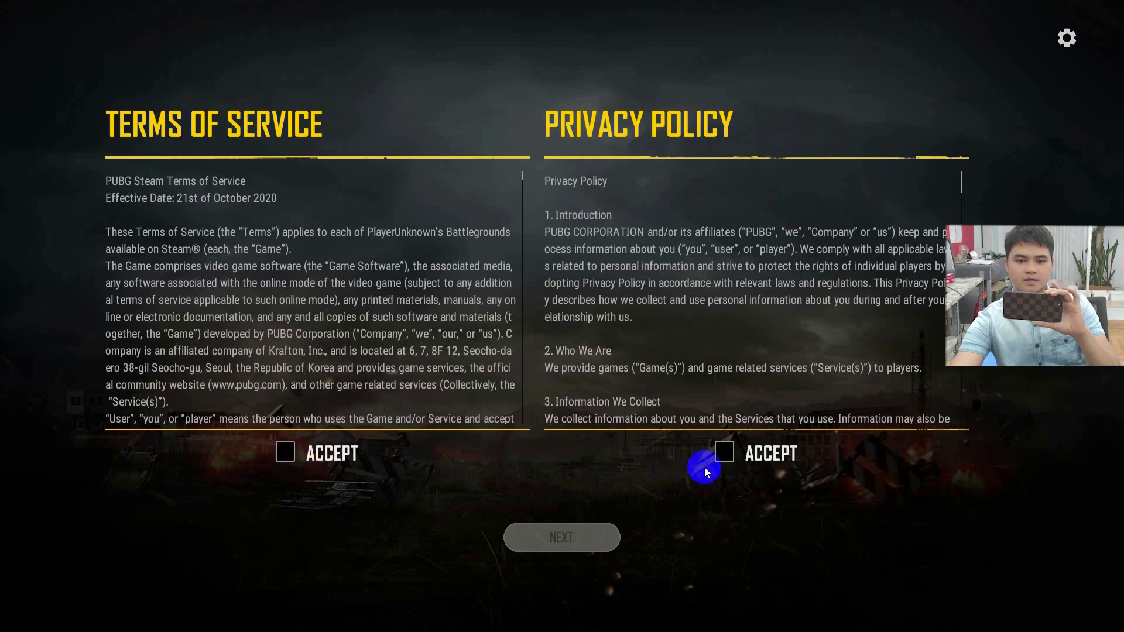
Accept the Terms of Service and Privacy Policy, then dismiss the Season 9 and news popups
click(725, 452)
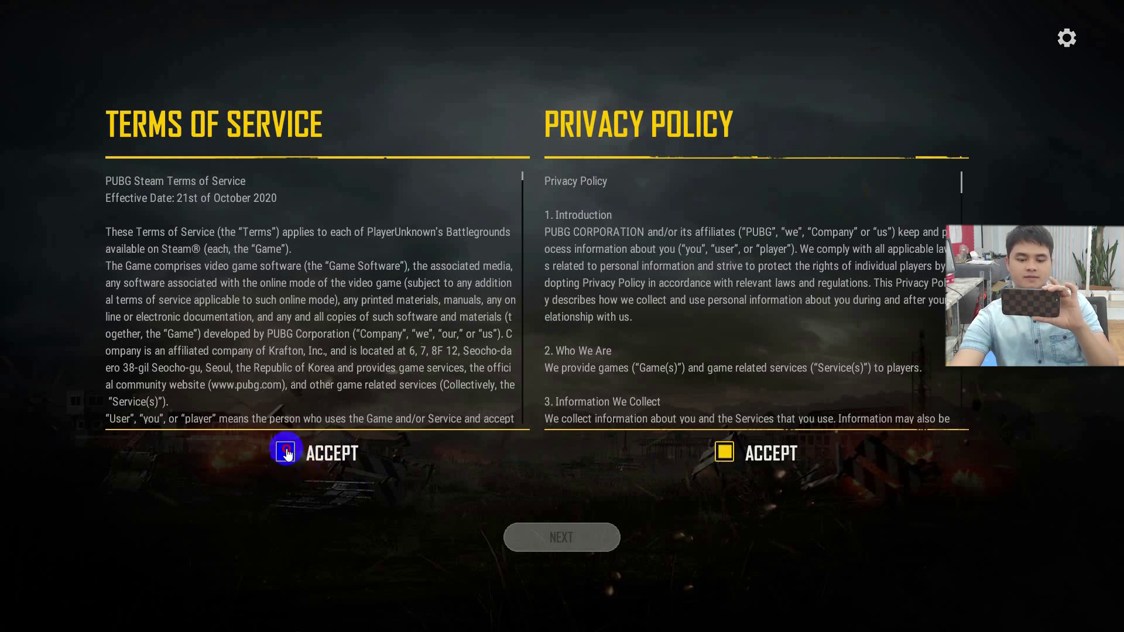
click(286, 452)
click(578, 539)
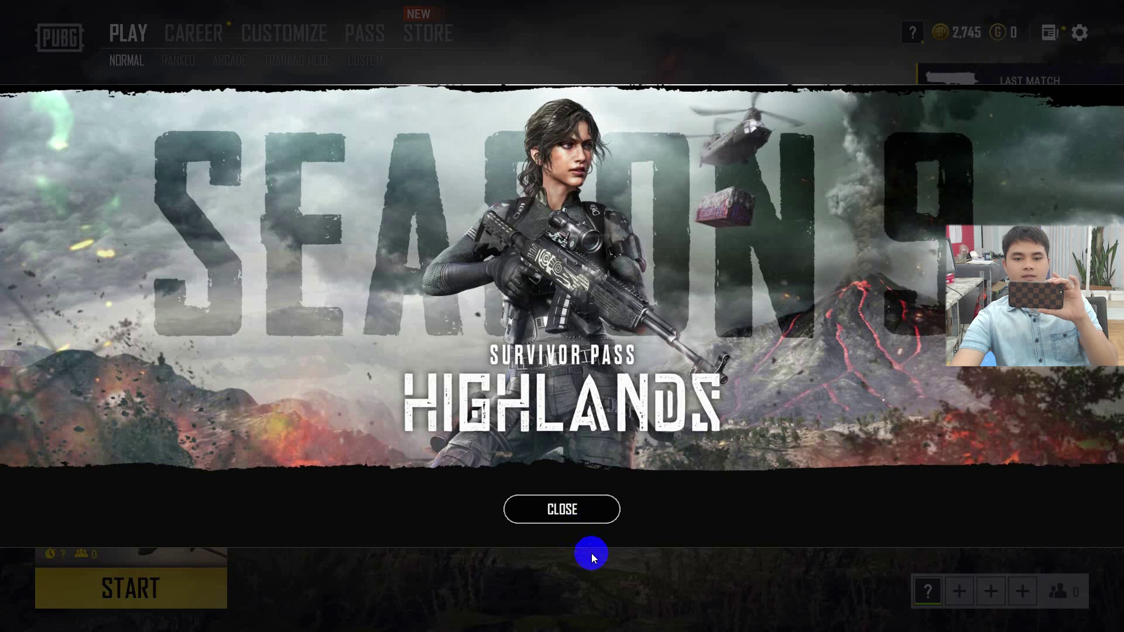
click(556, 520)
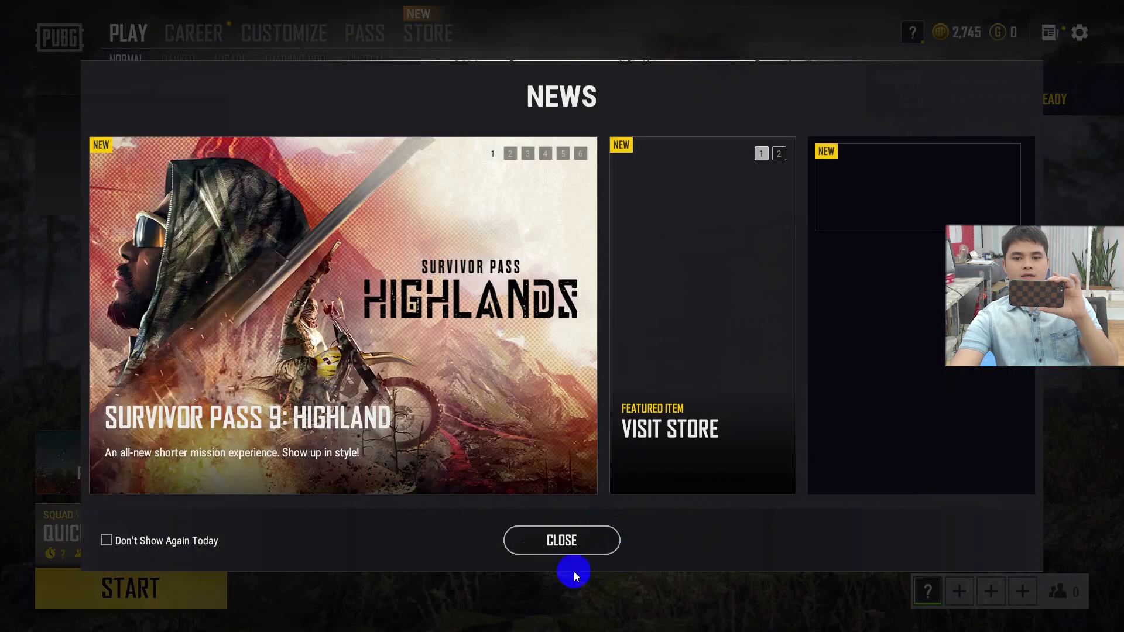
click(571, 542)
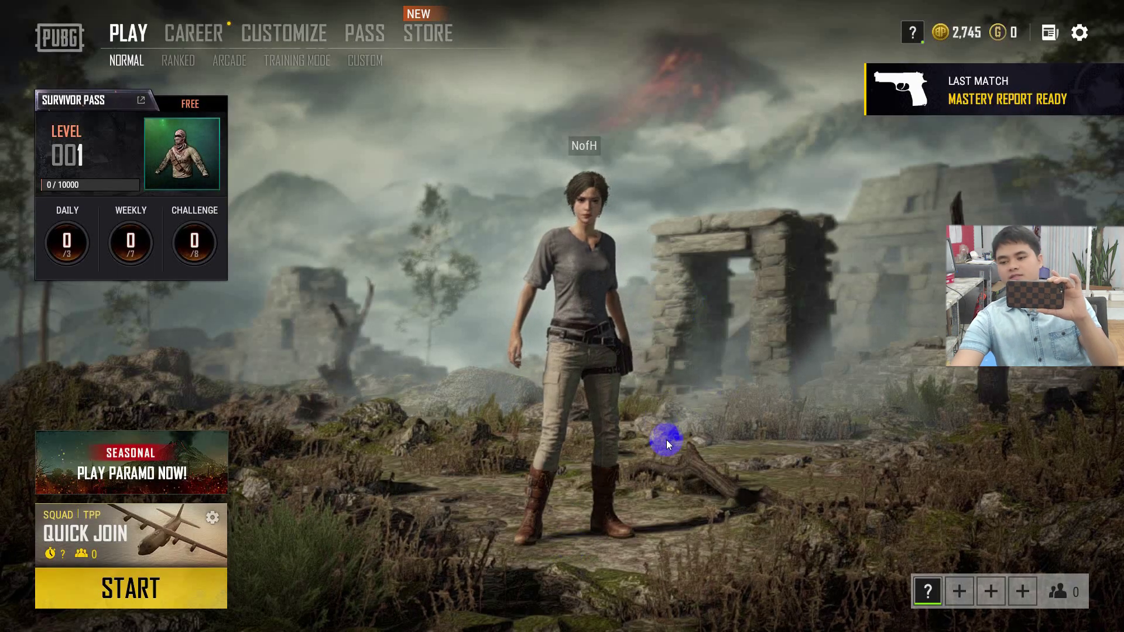
Check the game settings without changes, return to the lobby, and start Squad TPP matchmaking
click(1080, 32)
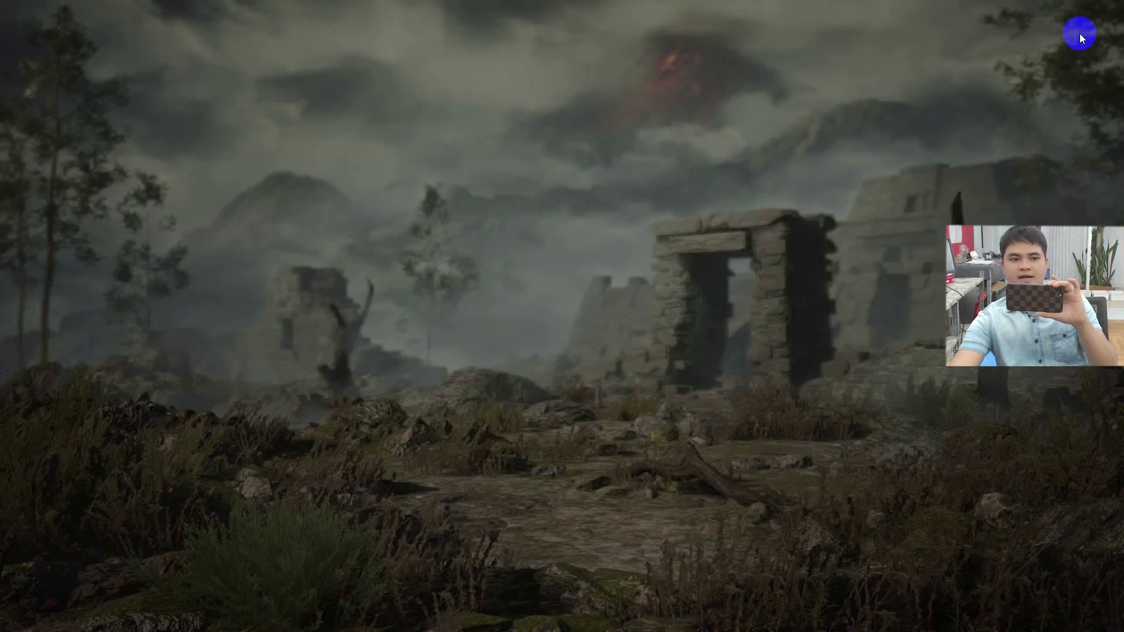
click(138, 312)
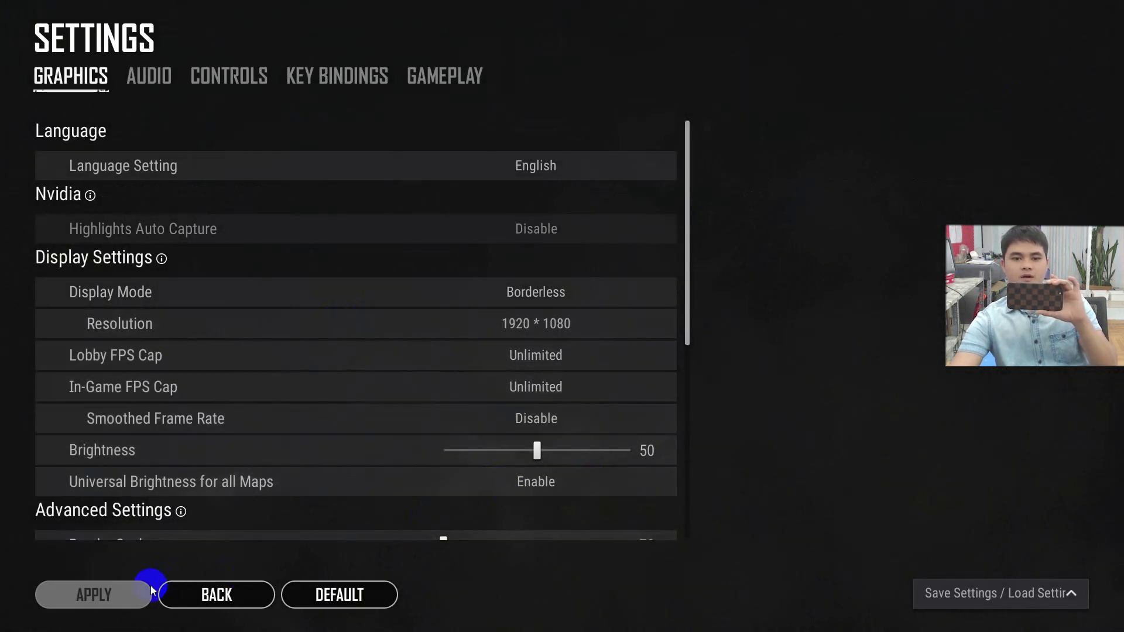
click(202, 594)
click(105, 272)
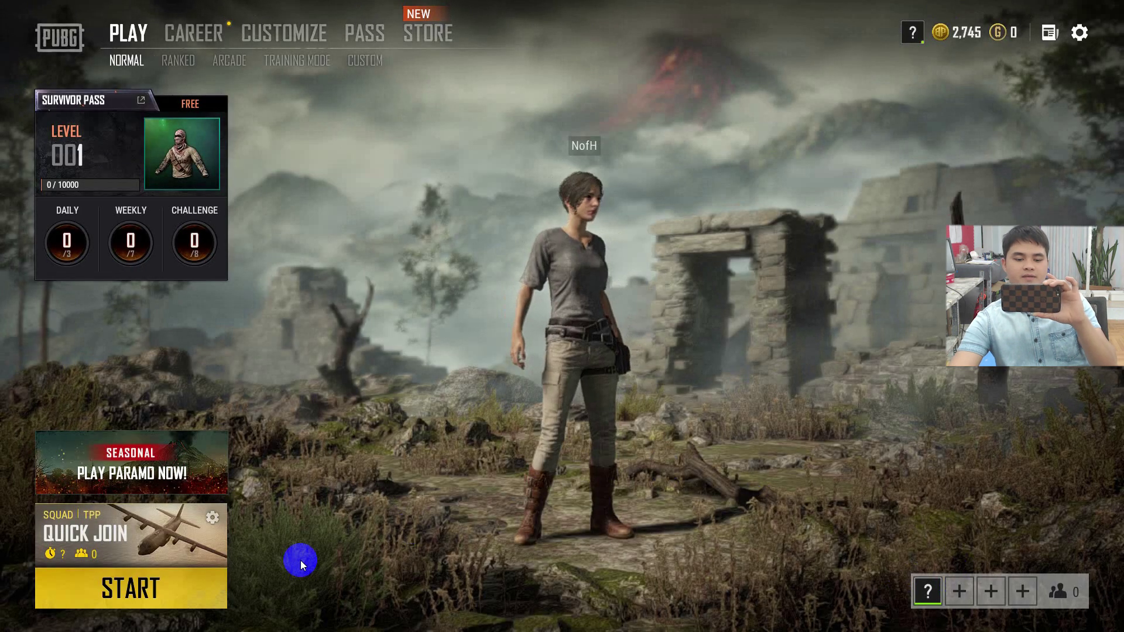
click(190, 587)
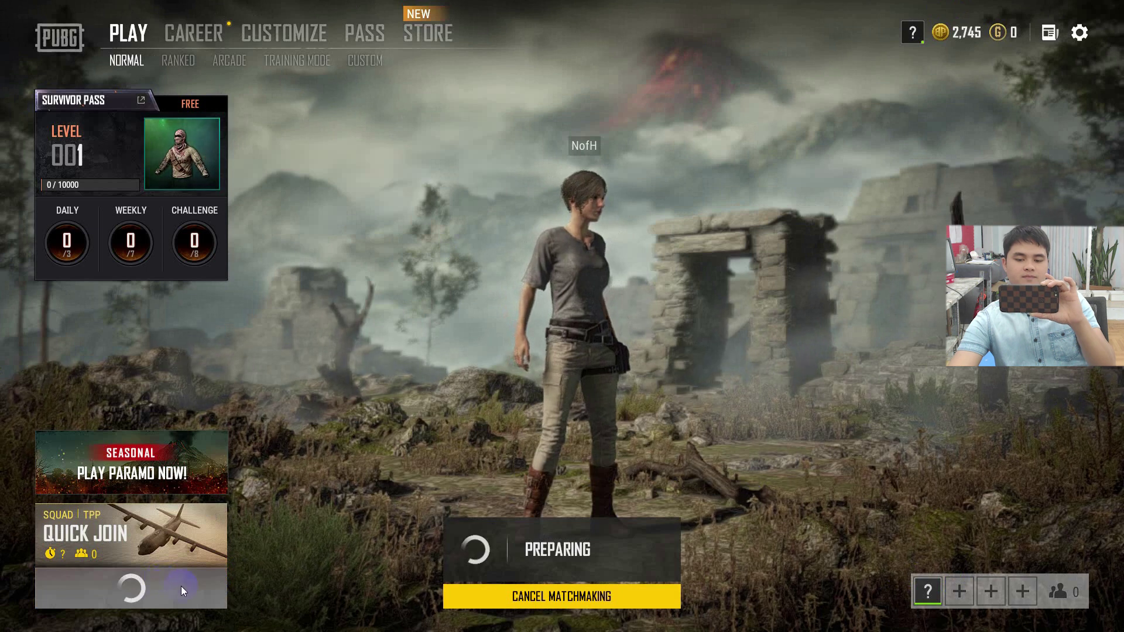